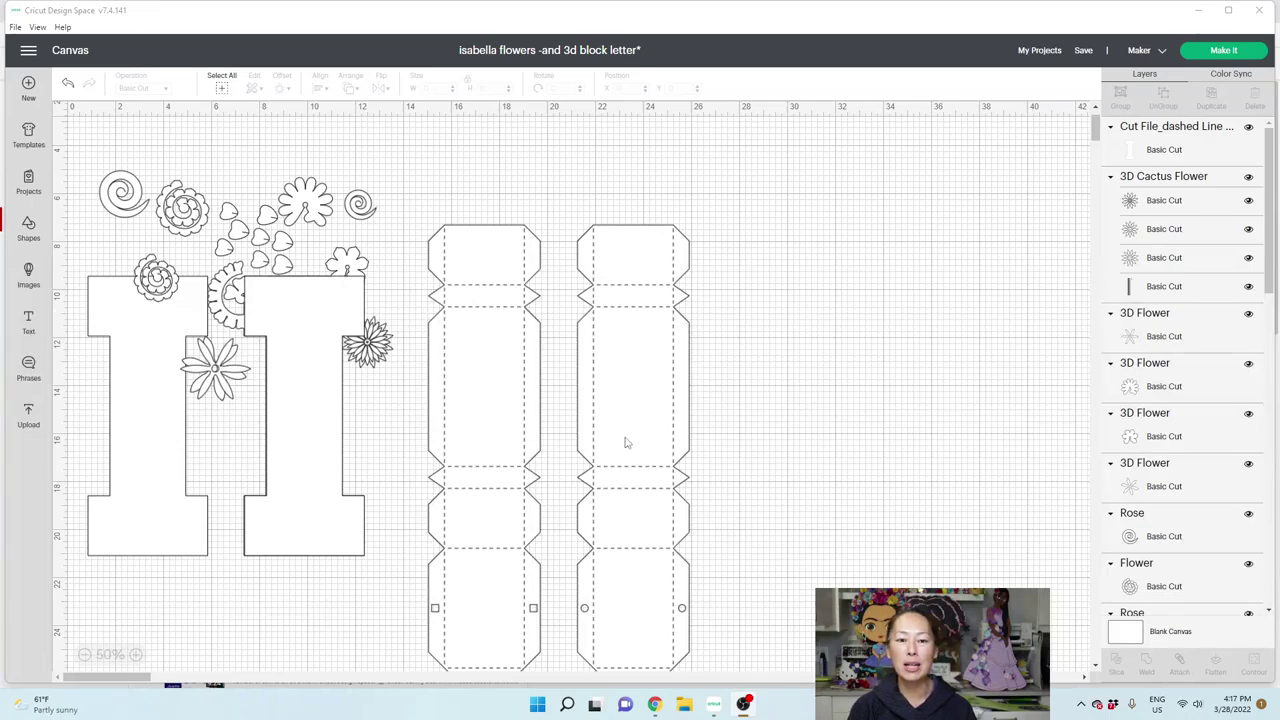
Shift the left dashed box template a little left toward the I letters, then select the flower above.
{"action": "scroll", "coordinate": [714, 420], "scroll_direction": "down", "scroll_amount": 1}
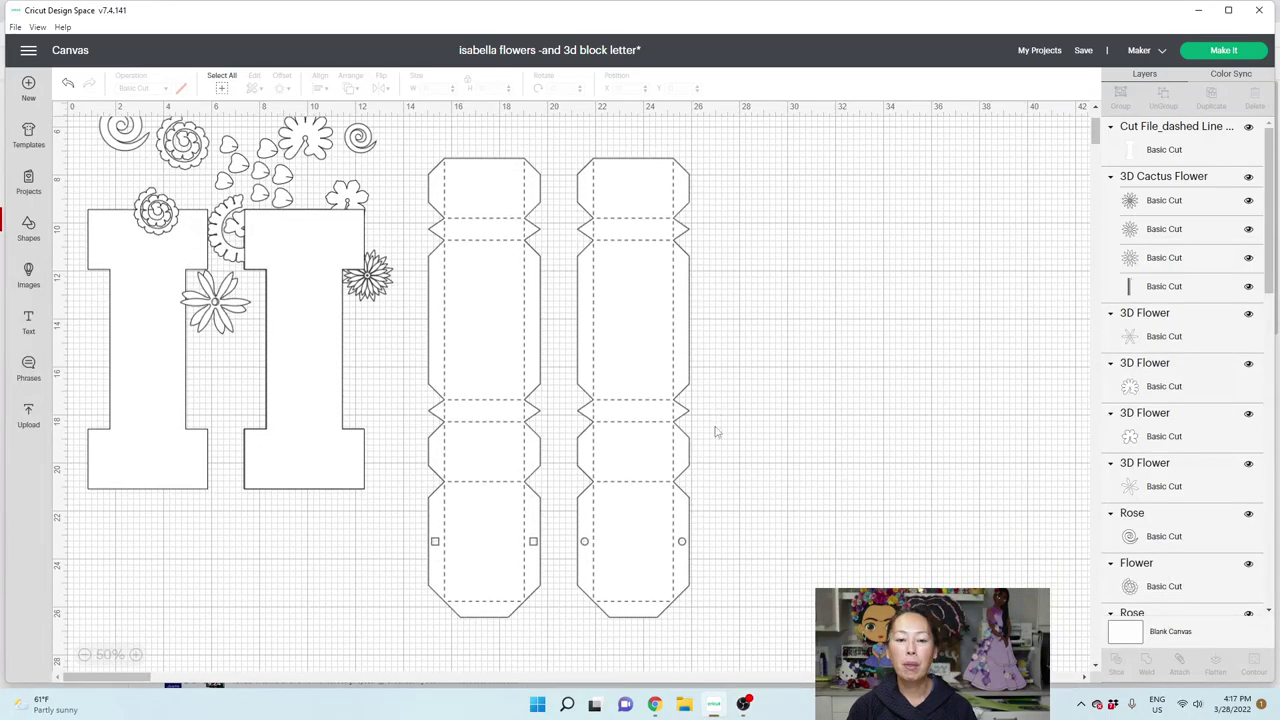
{"action": "left_click", "coordinate": [660, 524]}
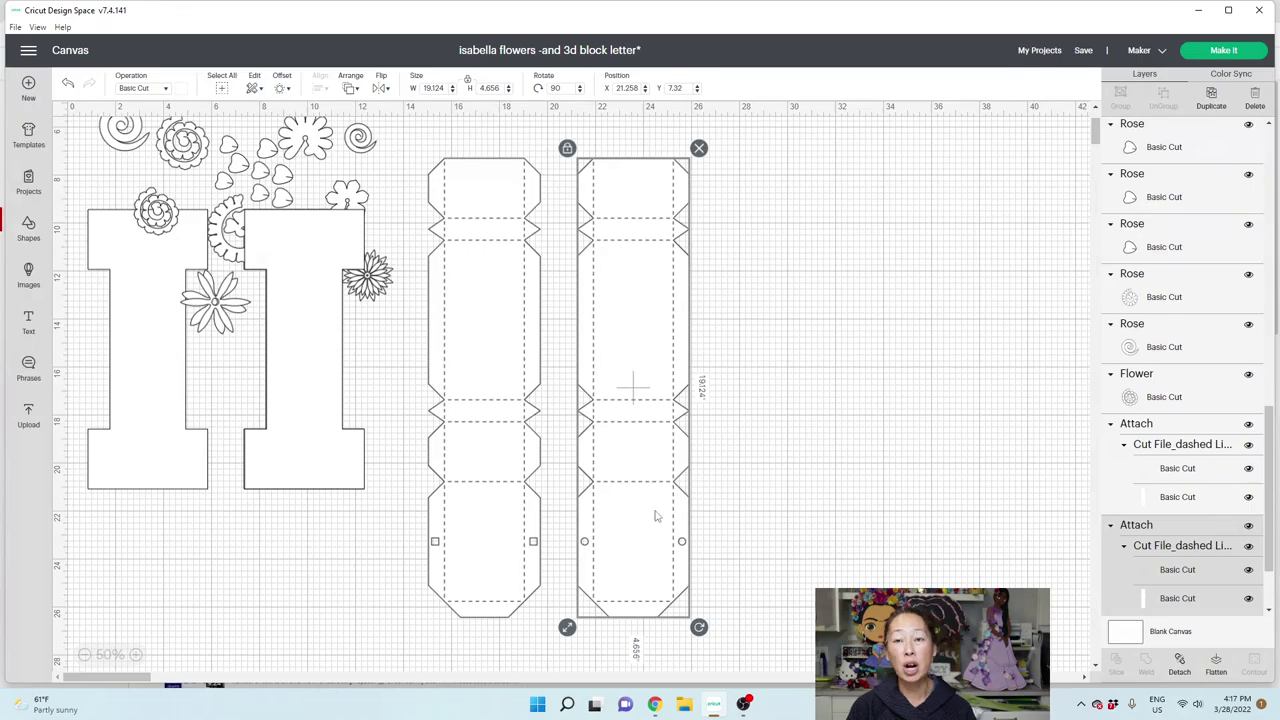
{"action": "scroll", "coordinate": [730, 465], "scroll_direction": "up", "scroll_amount": 1}
{"action": "left_click", "coordinate": [813, 413]}
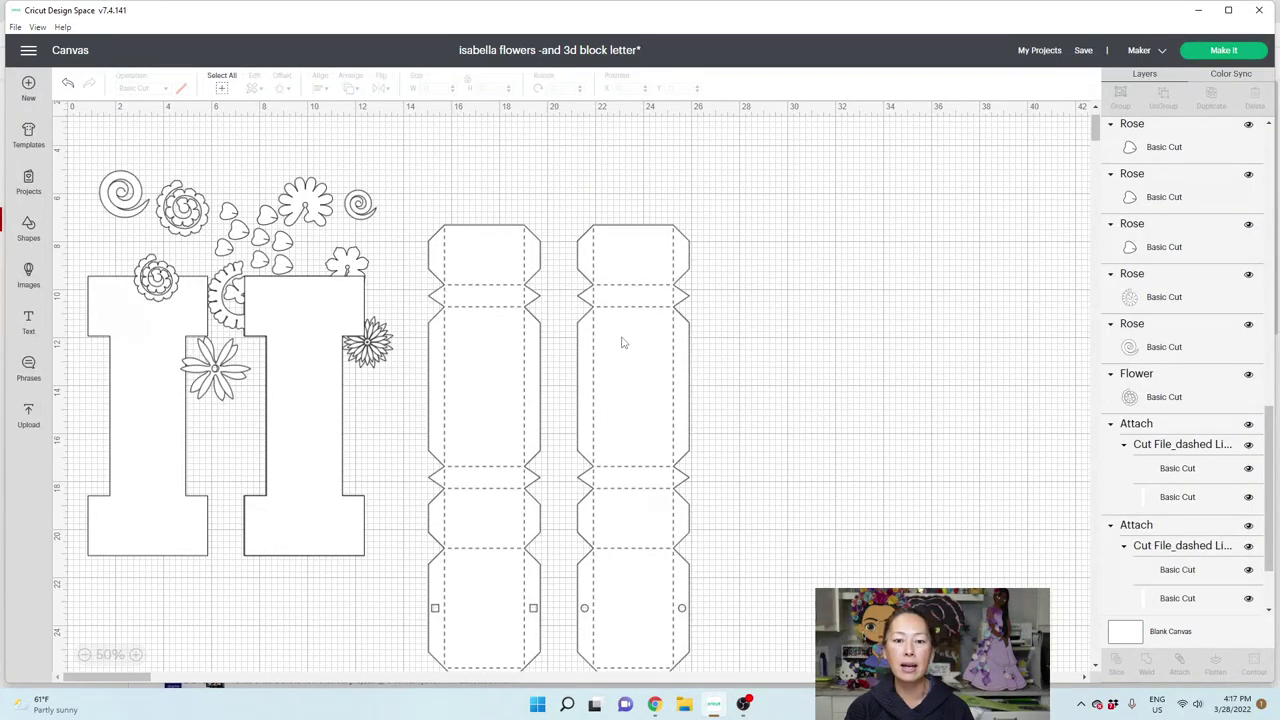
{"action": "left_click", "coordinate": [521, 371]}
{"action": "mouse_move", "coordinate": [521, 371]}
{"action": "left_mouse_down"}
{"action": "mouse_move", "coordinate": [579, 372]}
{"action": "mouse_move", "coordinate": [499, 368]}
{"action": "left_mouse_up"}
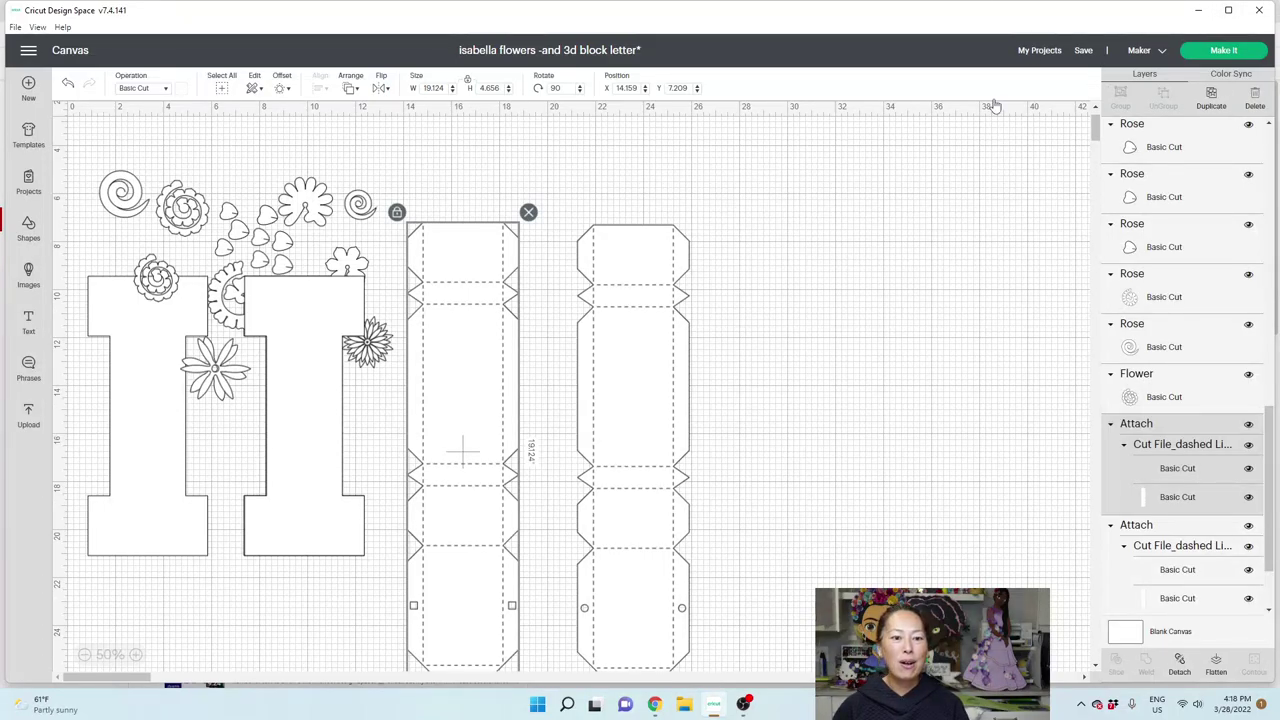
{"action": "left_click", "coordinate": [296, 207]}
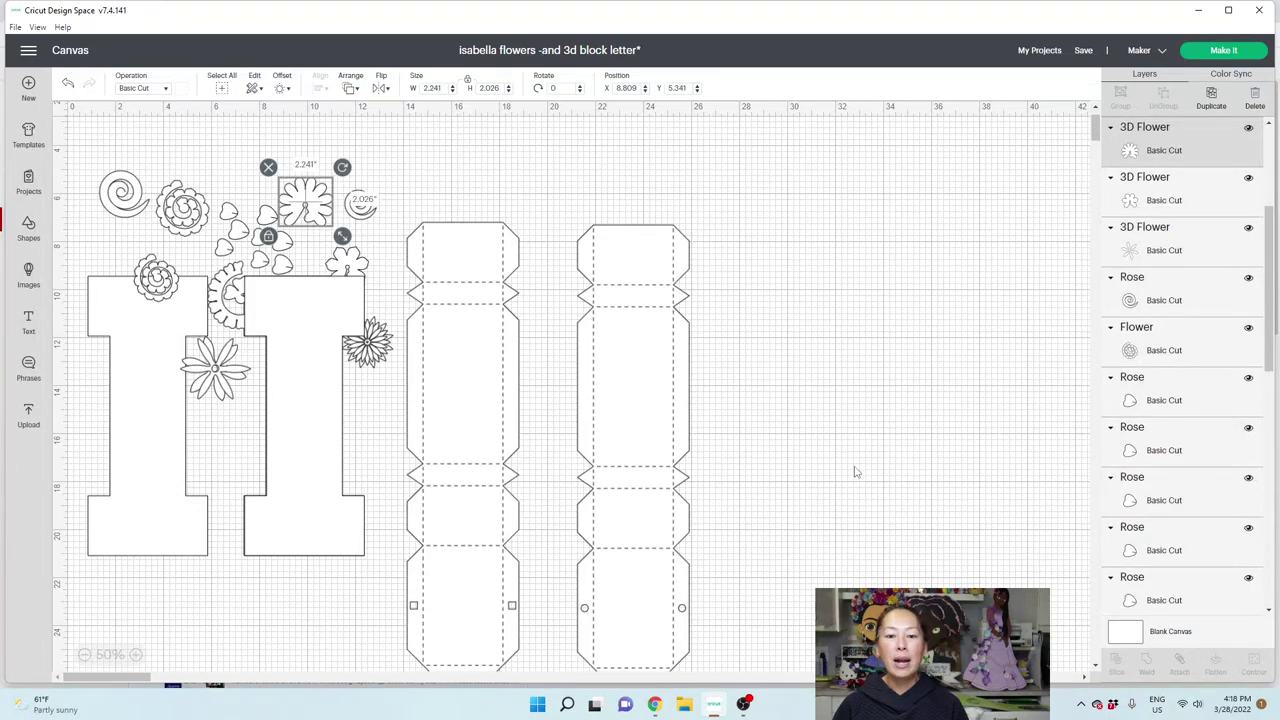
Marquee-select the whole existing design and move it to the right side of the canvas.
{"action": "left_click_drag", "start_coordinate": [855, 477], "coordinate": [80, 150]}
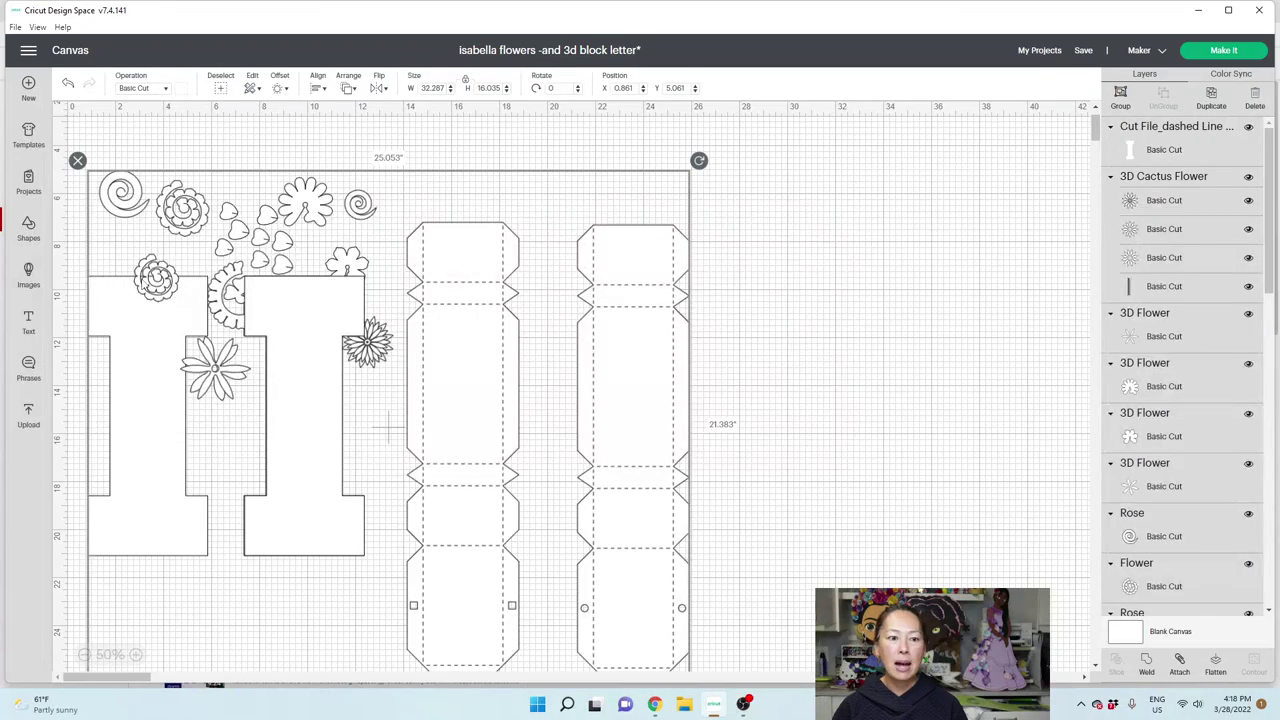
{"action": "left_click_drag", "start_coordinate": [143, 313], "coordinate": [922, 309]}
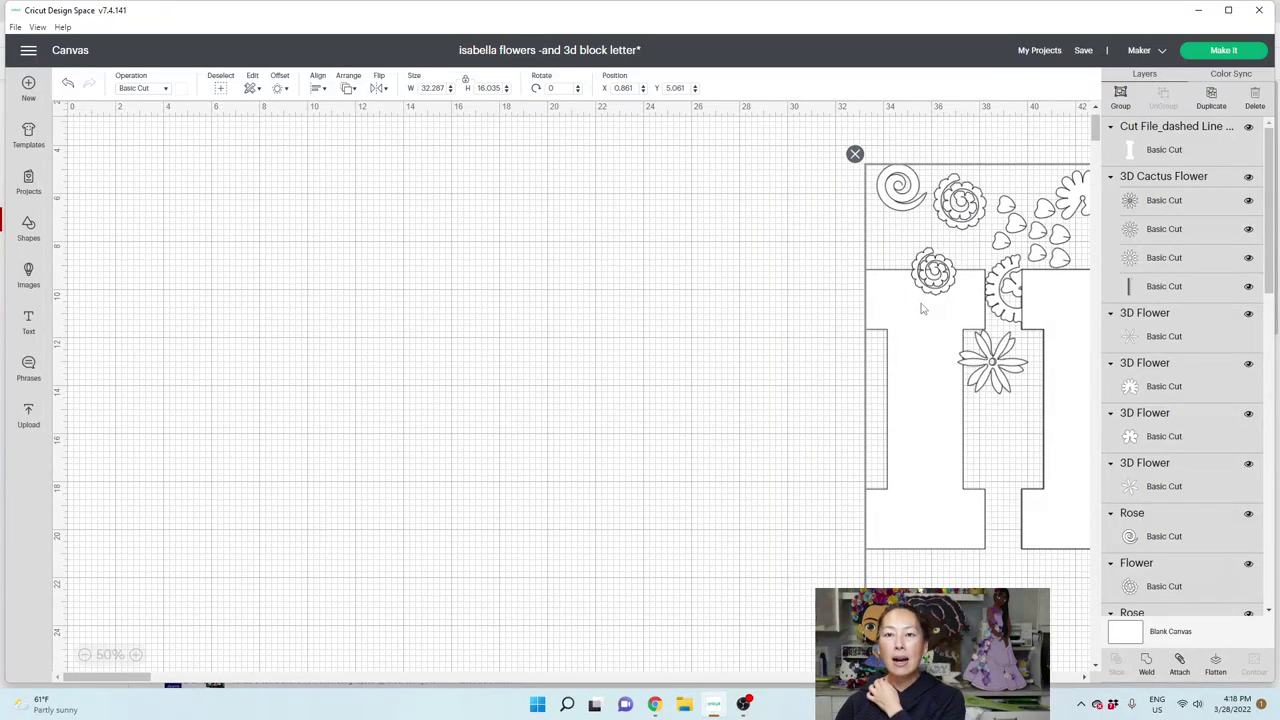
{"action": "left_click_drag", "start_coordinate": [922, 309], "coordinate": [922, 309]}
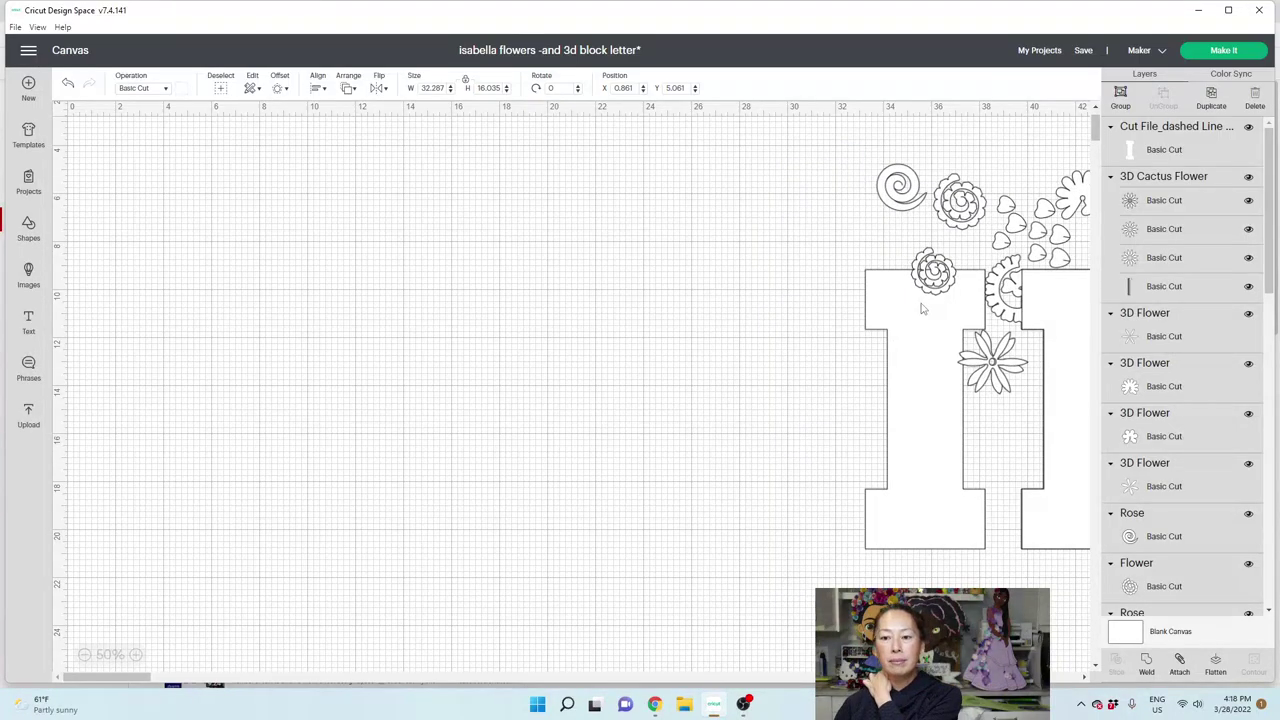
{"action": "left_click", "coordinate": [477, 308]}
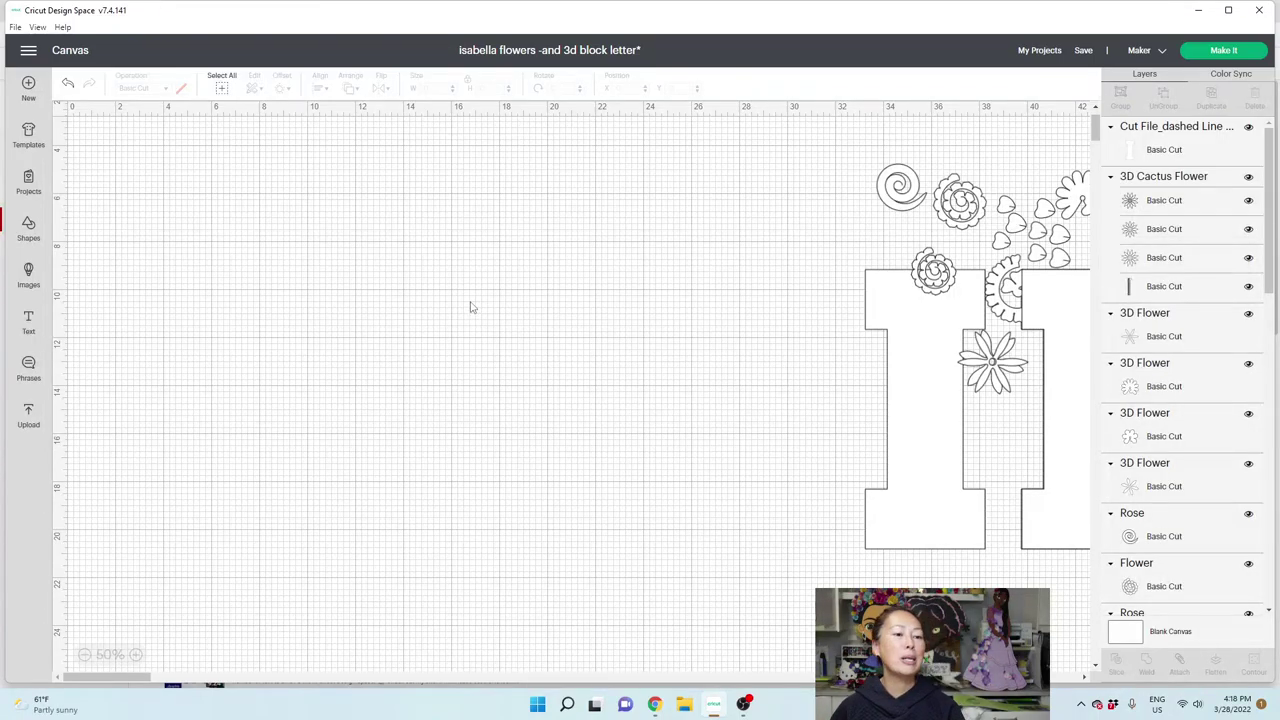
Choose the uploaded block-letter I file from Recent Uploads.
{"action": "left_click", "coordinate": [28, 415]}
{"action": "scroll", "coordinate": [390, 420], "scroll_direction": "down", "scroll_amount": 3}
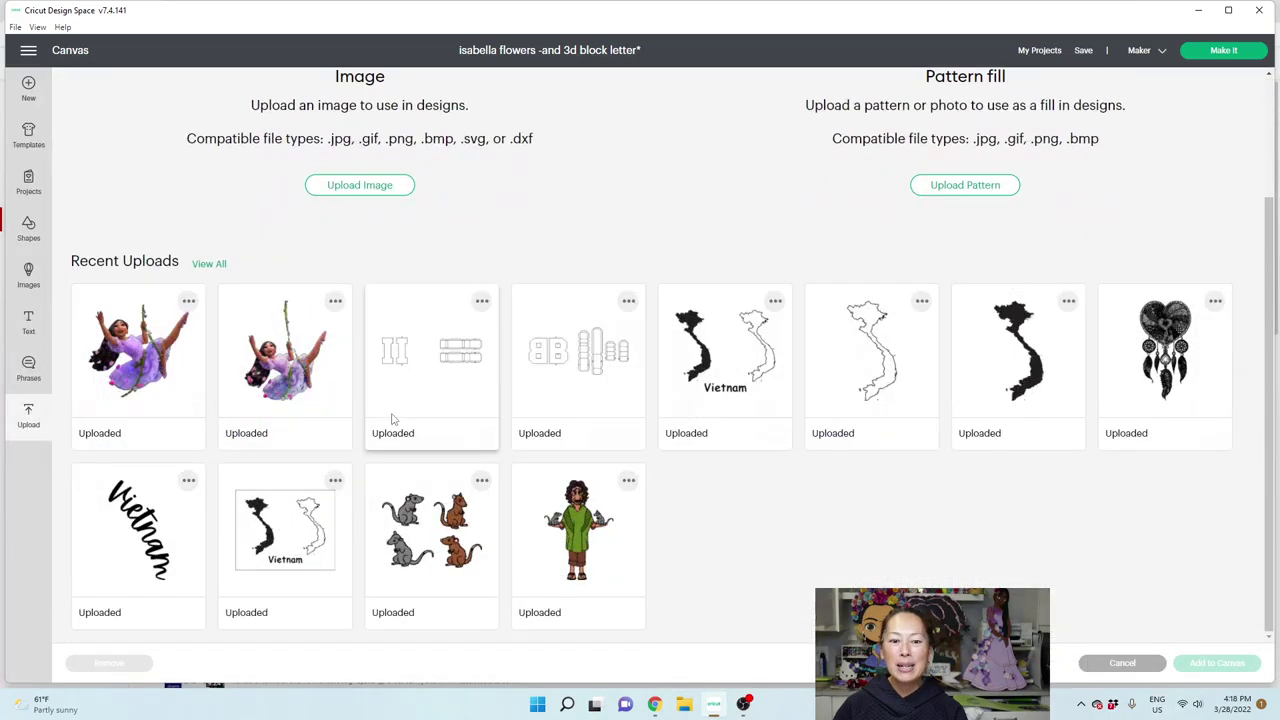
{"action": "left_click", "coordinate": [443, 362]}
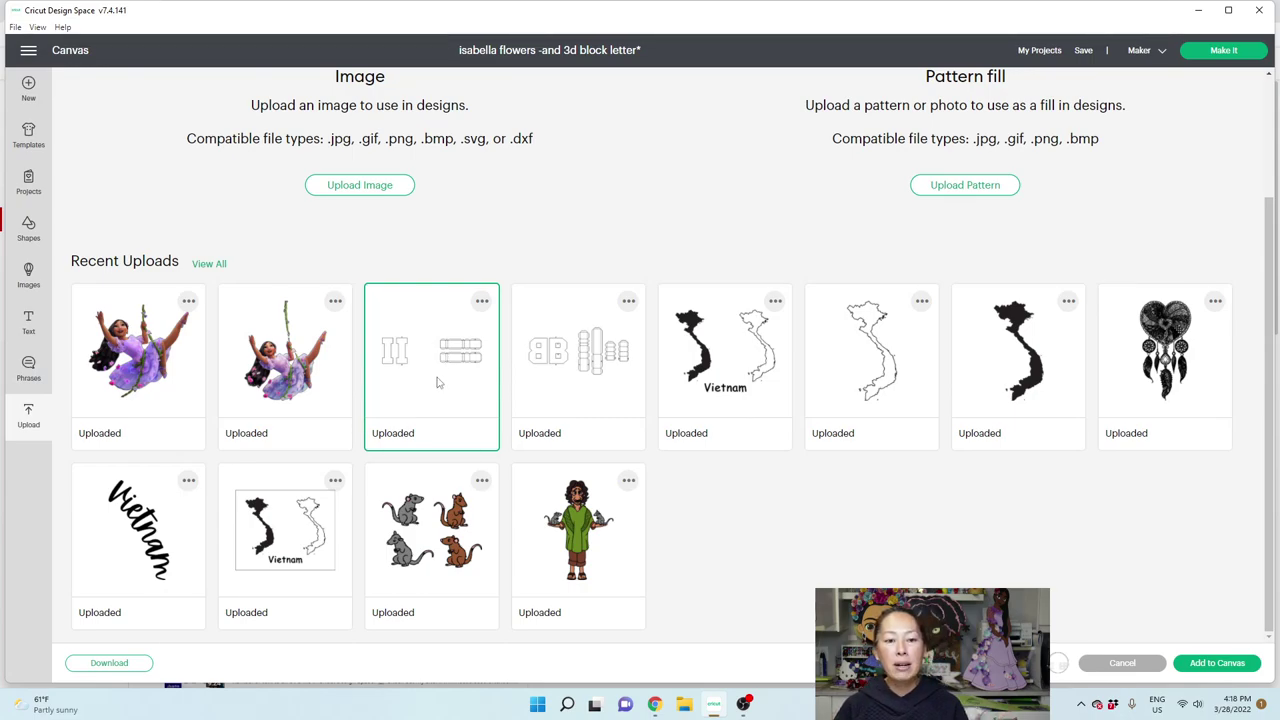
Add the I letters and box strips, enlarge them to about 33.7 inches wide, ungroup, and place strips beside letters.
{"action": "left_click", "coordinate": [1215, 664]}
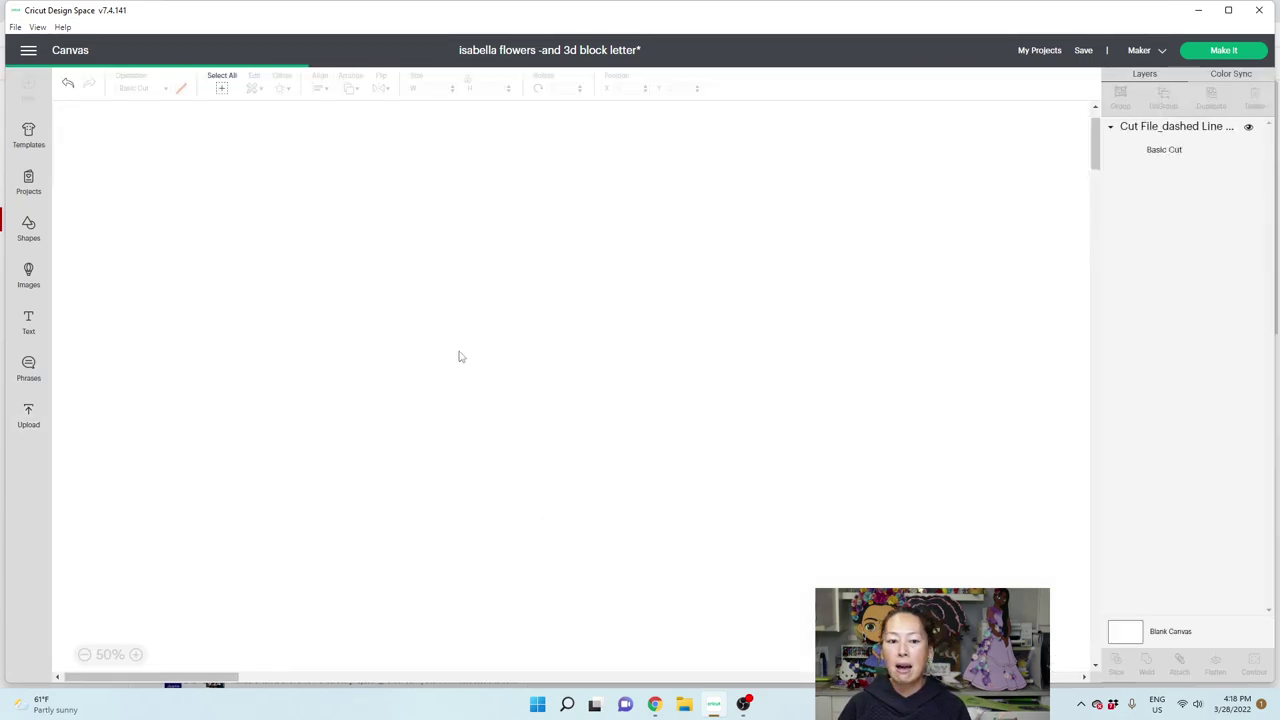
{"action": "left_click_drag", "start_coordinate": [177, 286], "coordinate": [300, 357]}
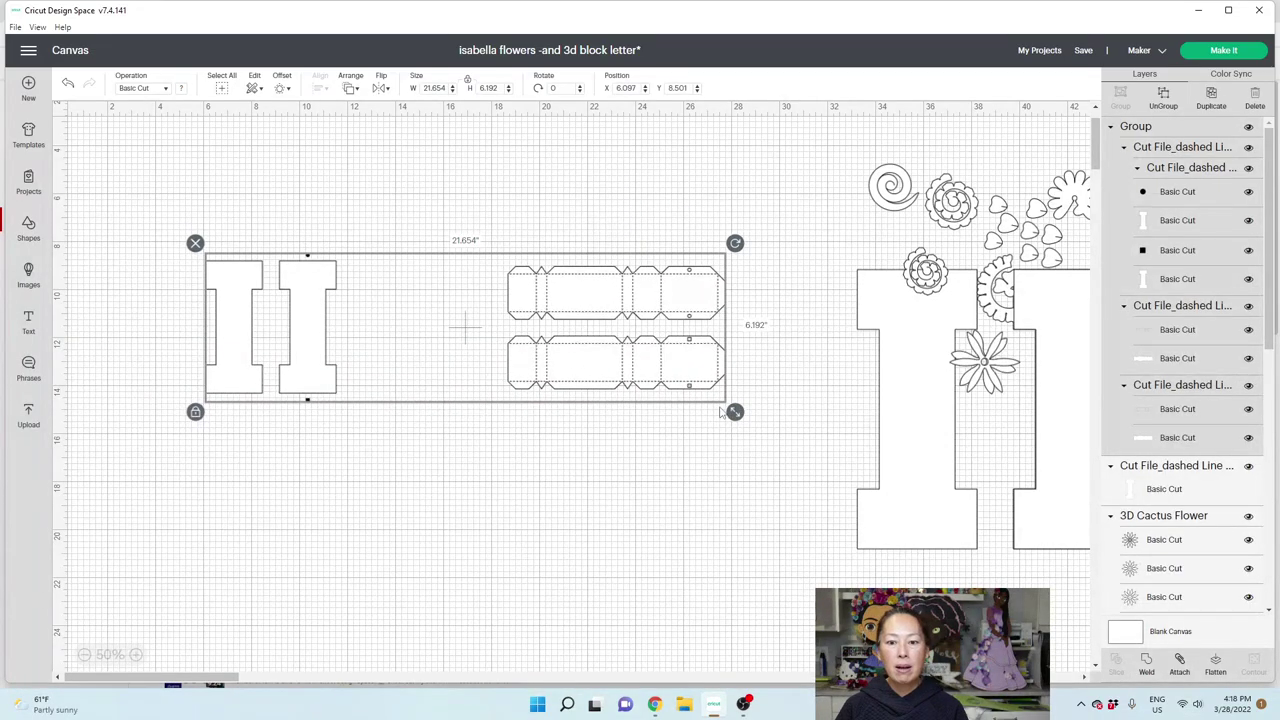
{"action": "left_click_drag", "start_coordinate": [735, 411], "coordinate": [834, 497]}
{"action": "left_click_drag", "start_coordinate": [794, 451], "coordinate": [690, 425]}
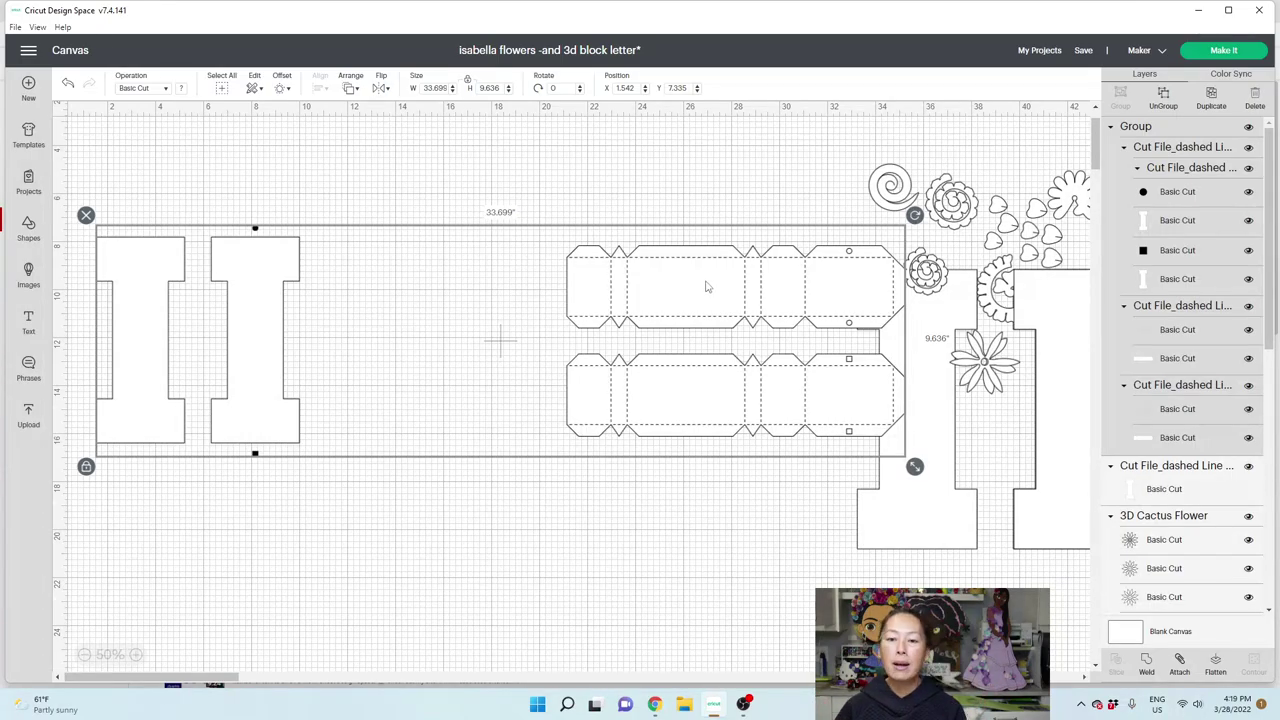
{"action": "left_click", "coordinate": [1161, 106]}
{"action": "left_click_drag", "start_coordinate": [567, 251], "coordinate": [415, 405]}
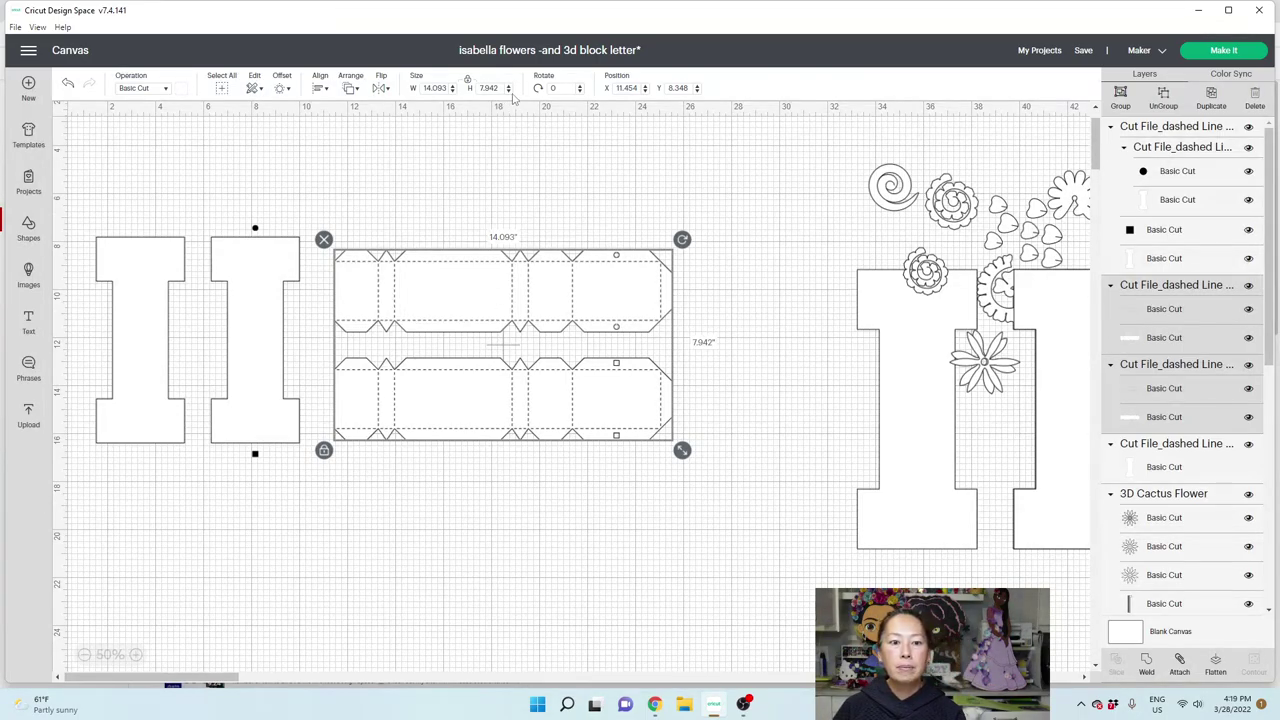
Rotate the box strips 90 degrees and move the two I letters down beside them.
{"action": "left_click", "coordinate": [563, 88]}
{"action": "type", "text": "90"}
{"action": "key", "text": "Return"}
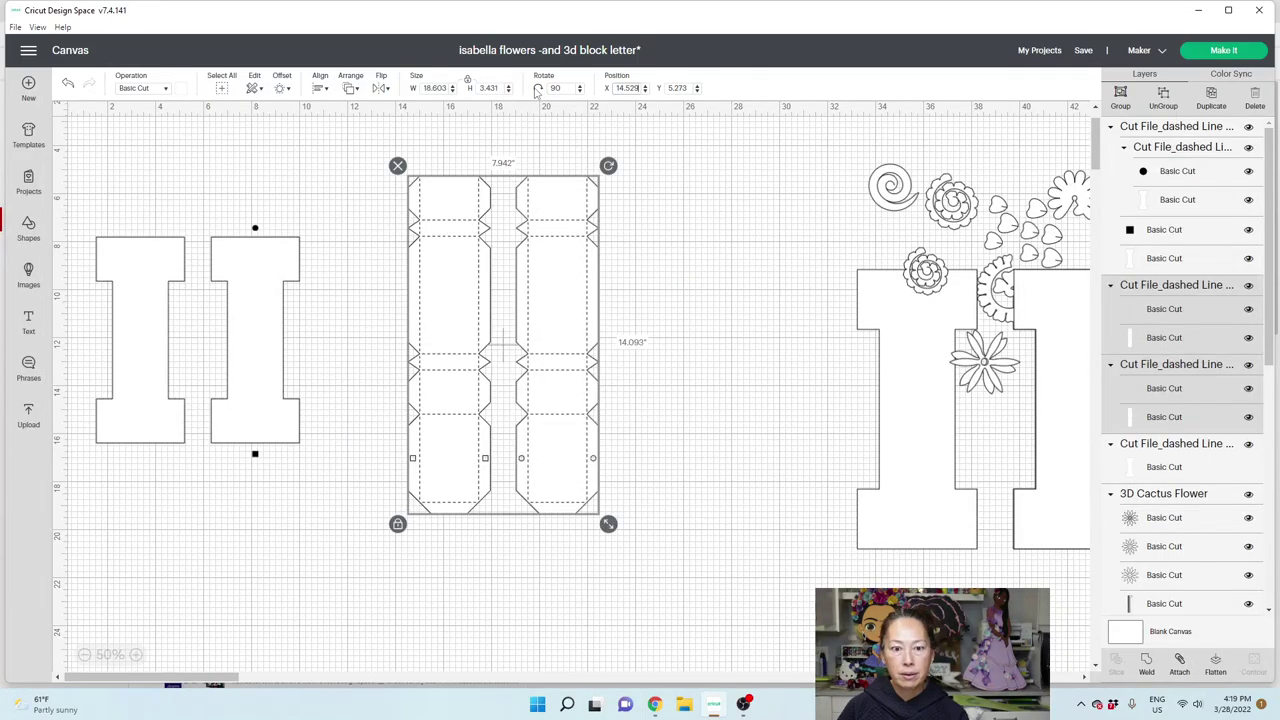
{"action": "left_click", "coordinate": [292, 454]}
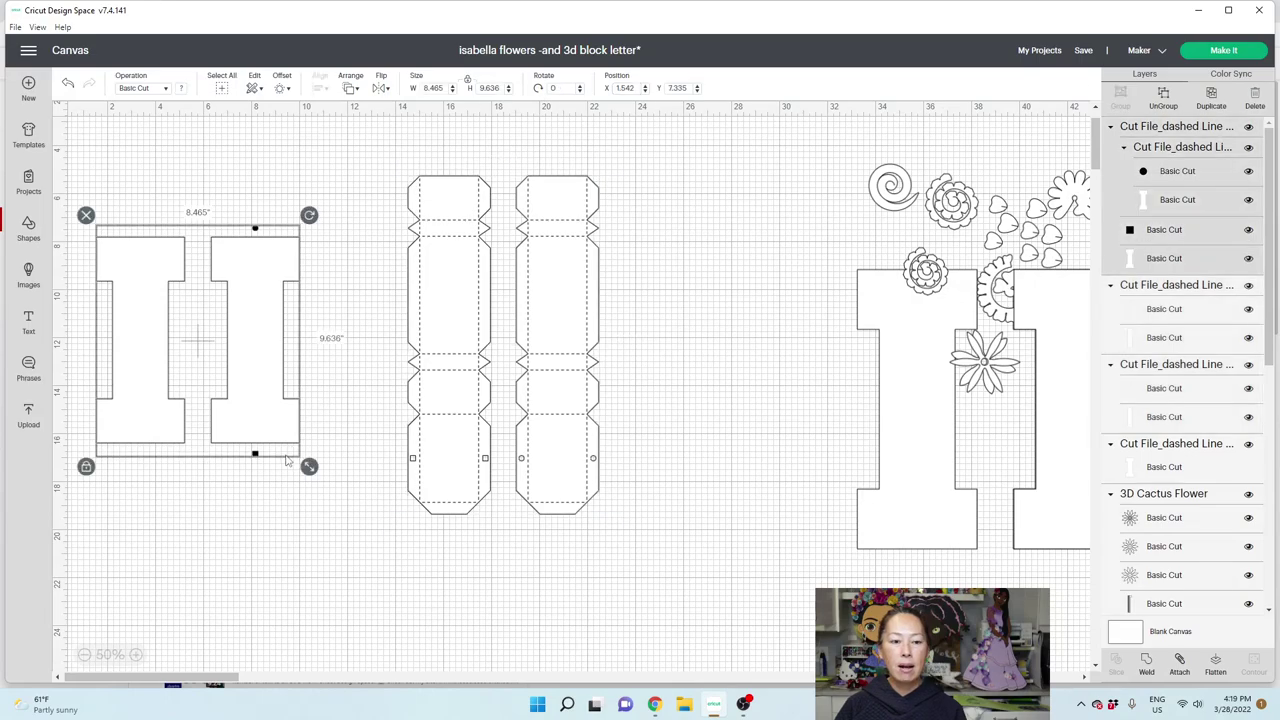
{"action": "left_click_drag", "start_coordinate": [272, 393], "coordinate": [365, 455]}
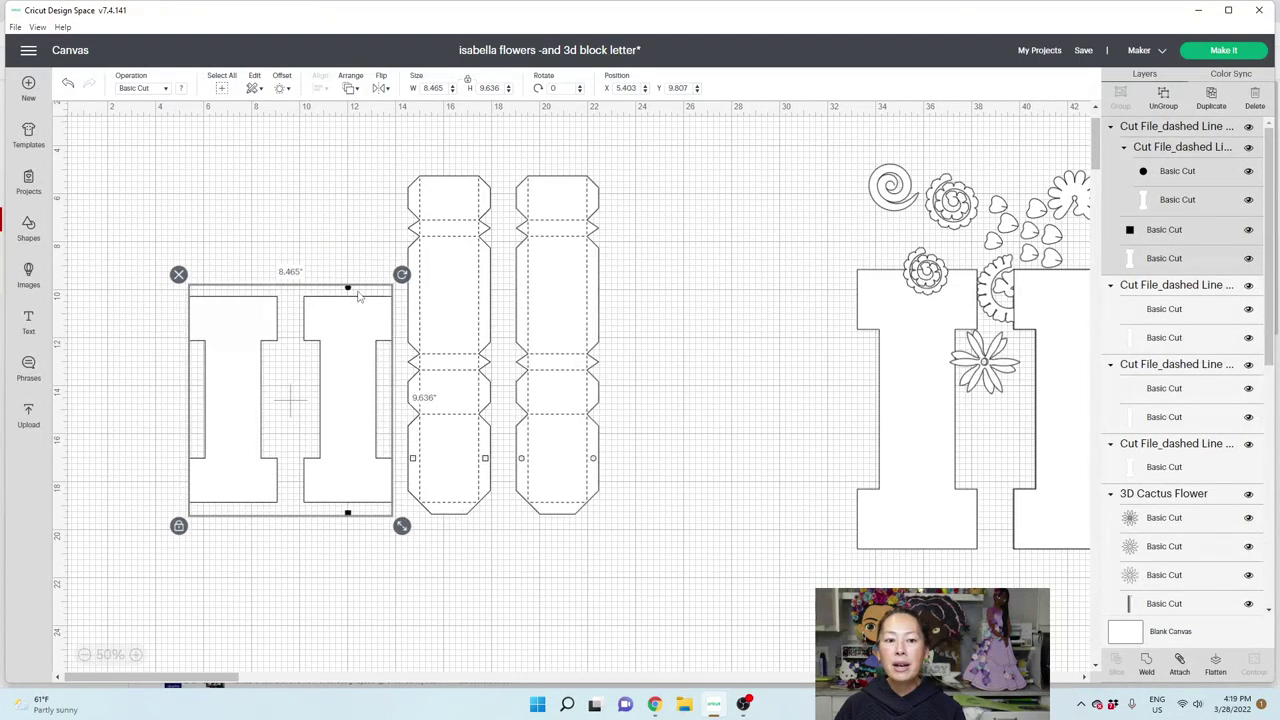
Delete the small dot and square marks, then select both I letters and both strips.
{"action": "left_click", "coordinate": [1159, 175]}
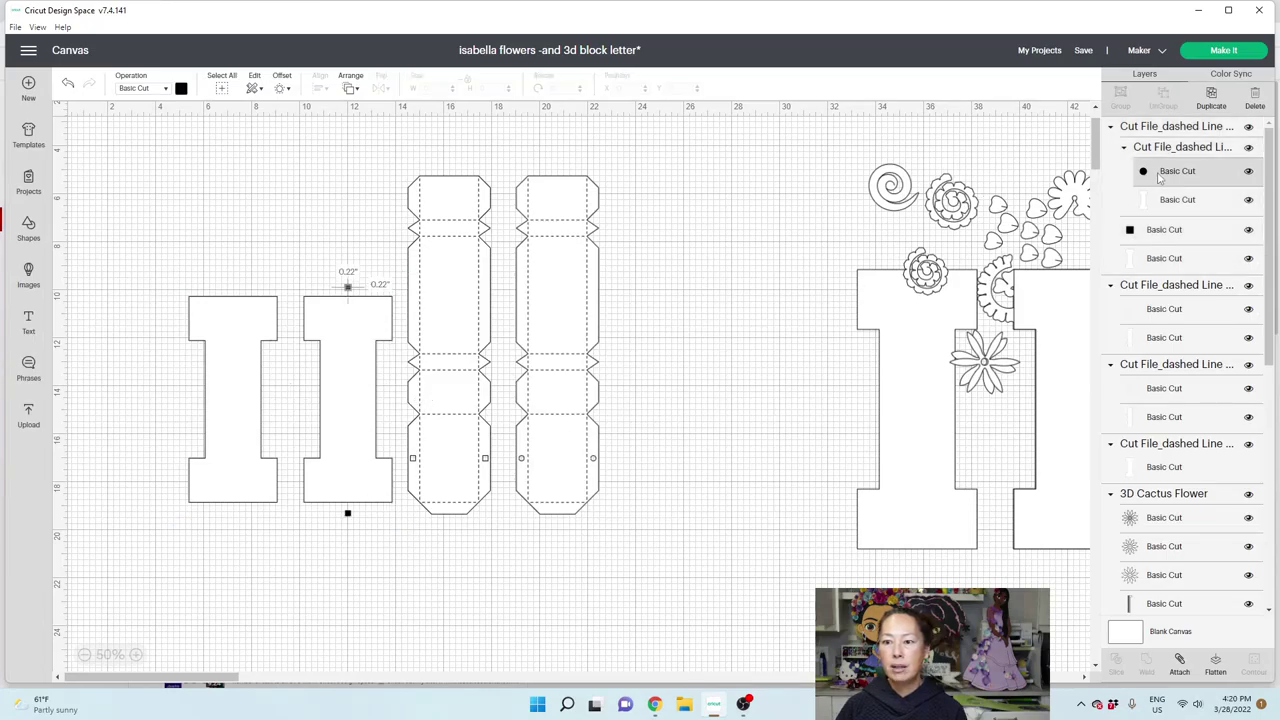
{"action": "key", "text": "Delete"}
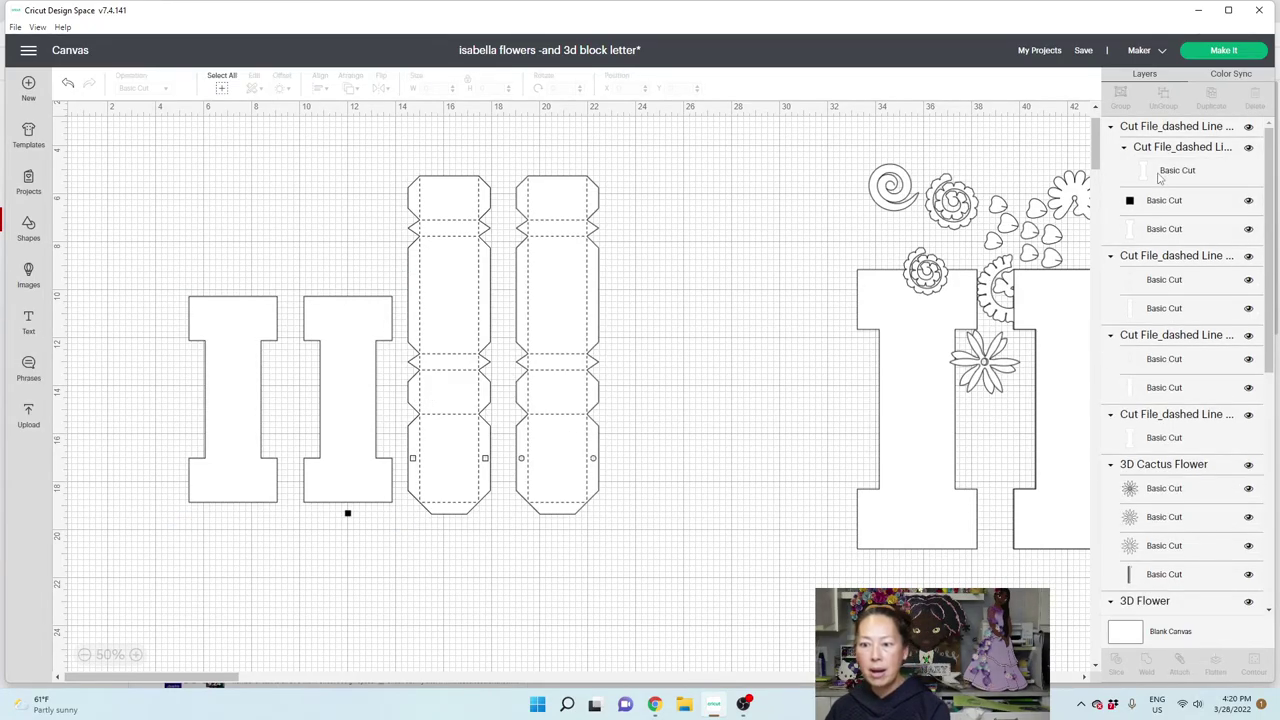
{"action": "left_click", "coordinate": [1160, 200]}
{"action": "key", "text": "Delete"}
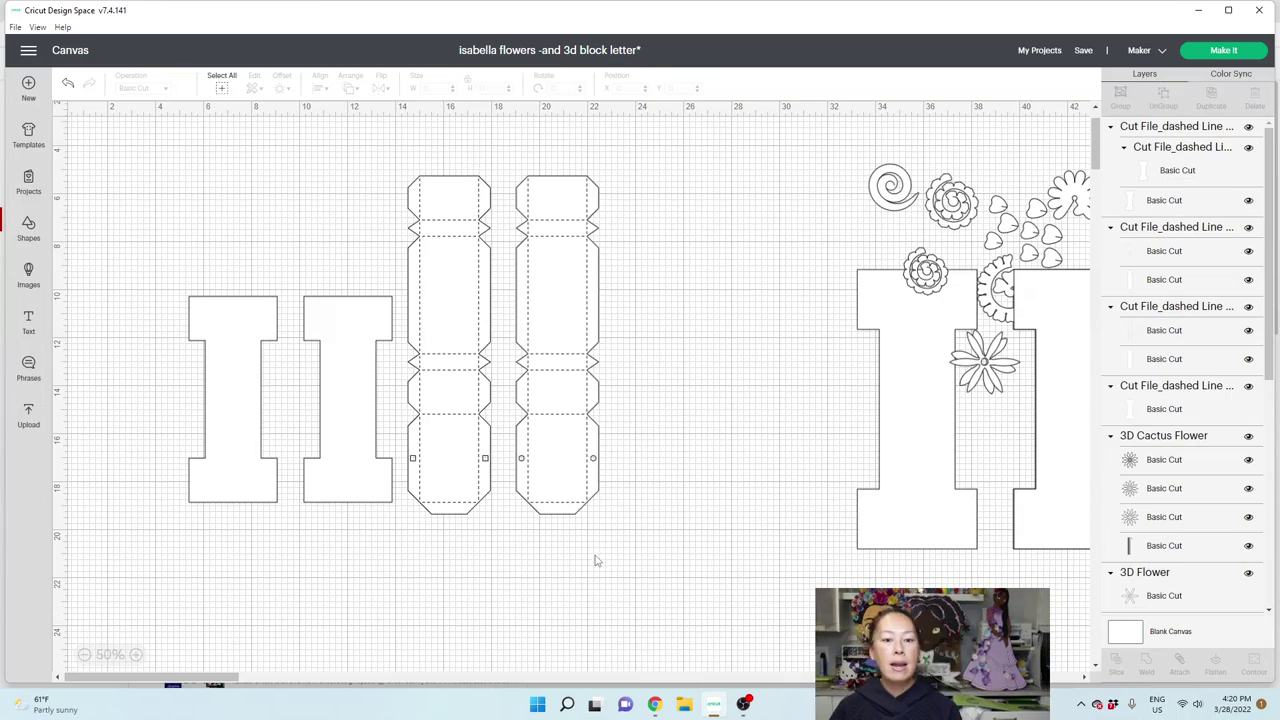
{"action": "left_click_drag", "start_coordinate": [596, 566], "coordinate": [130, 295]}
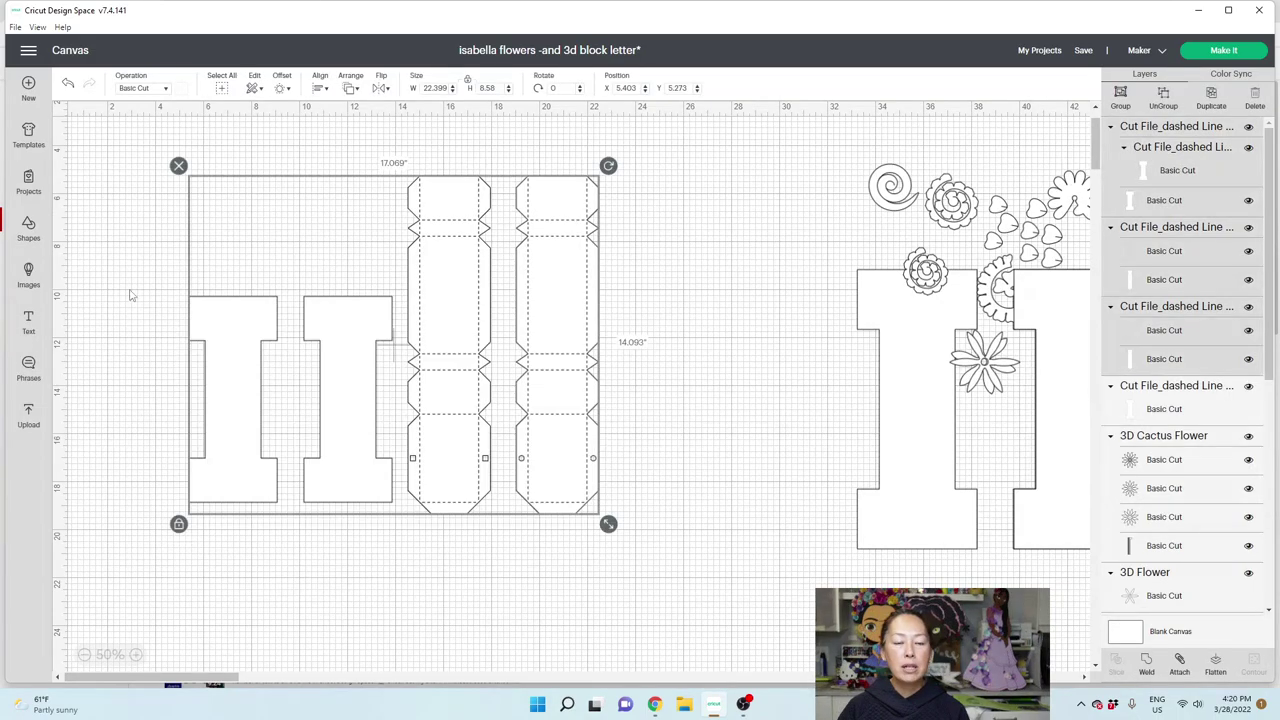
Align the I letters and box strips along their bottom edges.
{"action": "left_click", "coordinate": [319, 88]}
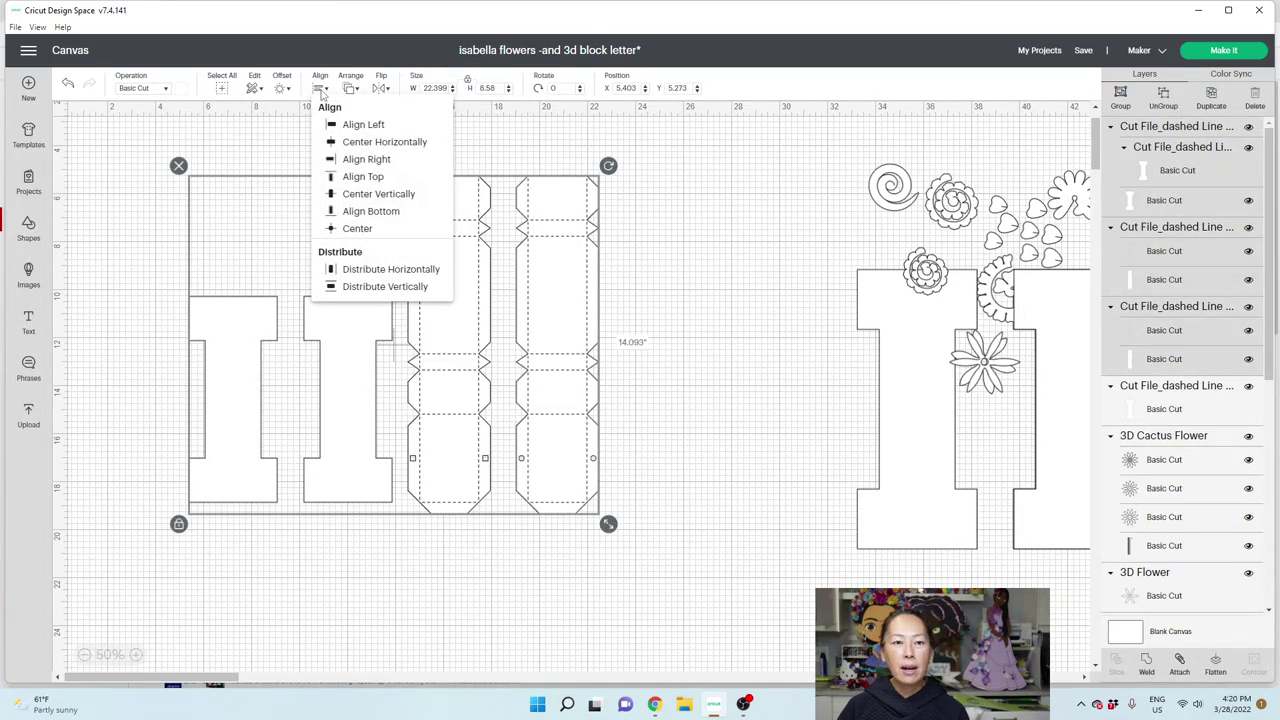
{"action": "left_click", "coordinate": [356, 211]}
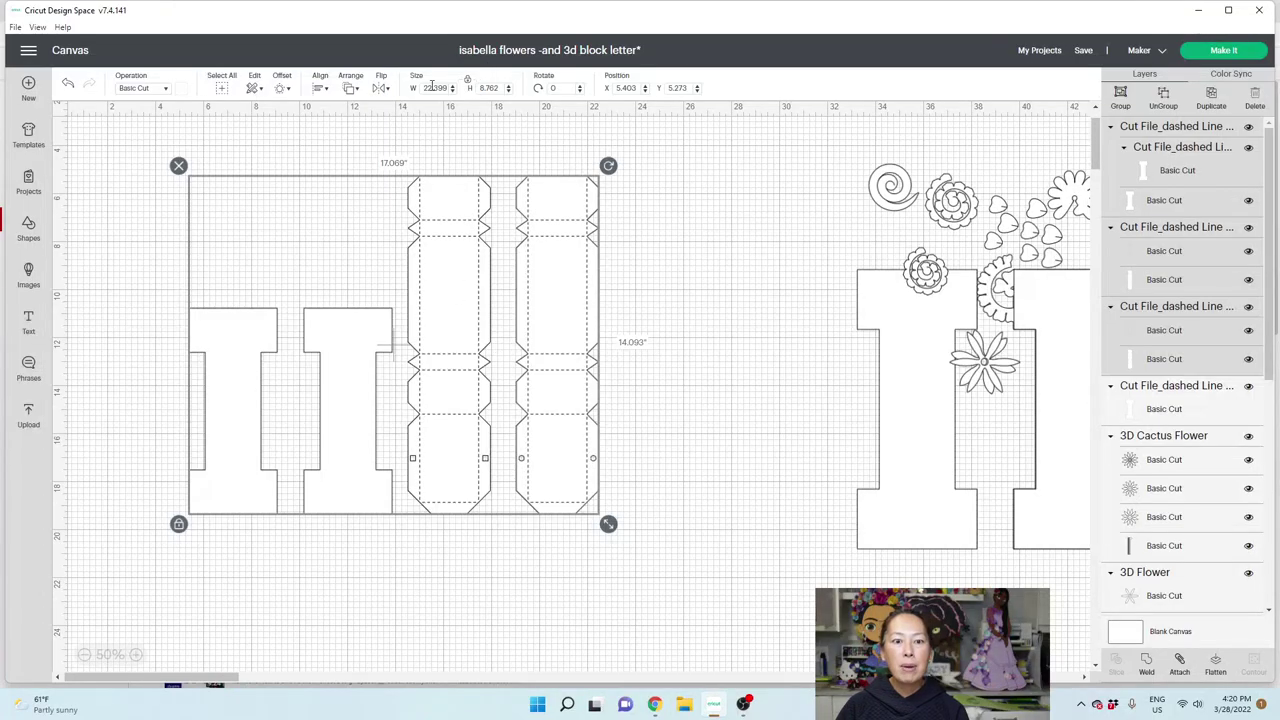
{"action": "left_click", "coordinate": [488, 88]}
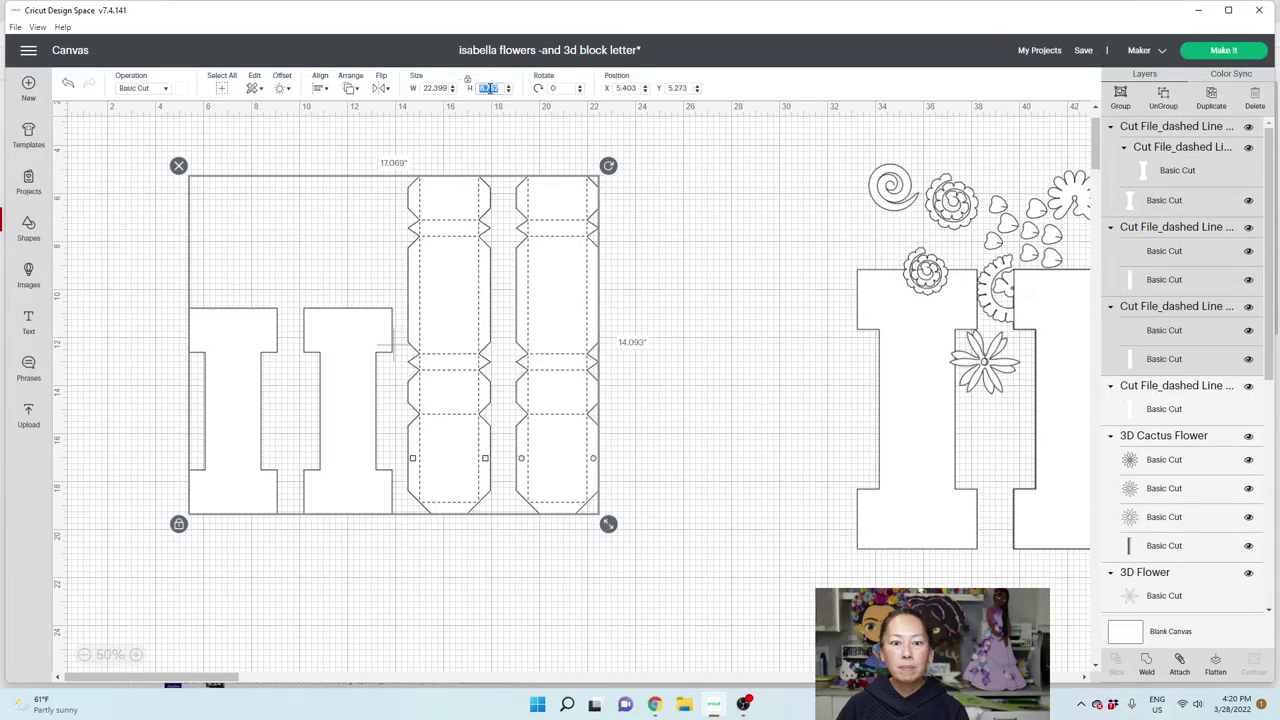
Reselect both I letters and both box strips together as one selection.
{"action": "left_click", "coordinate": [658, 264]}
{"action": "left_click_drag", "start_coordinate": [655, 515], "coordinate": [239, 217]}
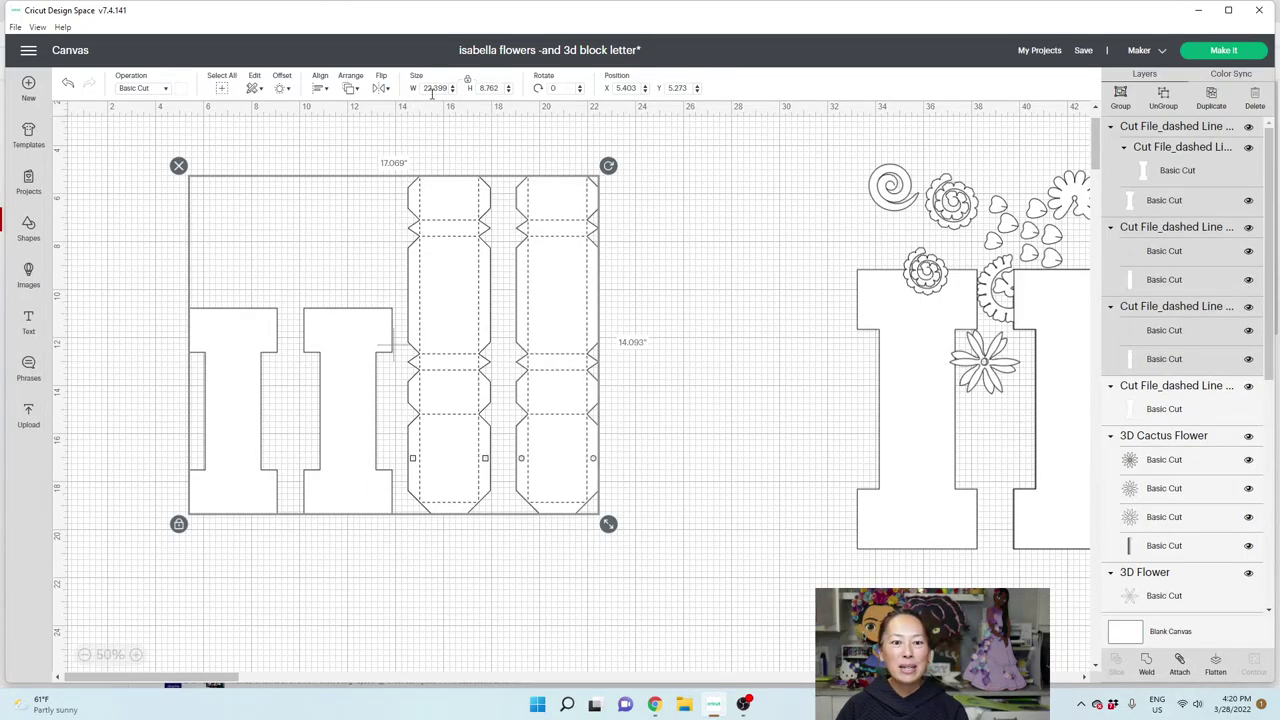
{"action": "left_click", "coordinate": [354, 558]}
{"action": "left_click", "coordinate": [560, 447]}
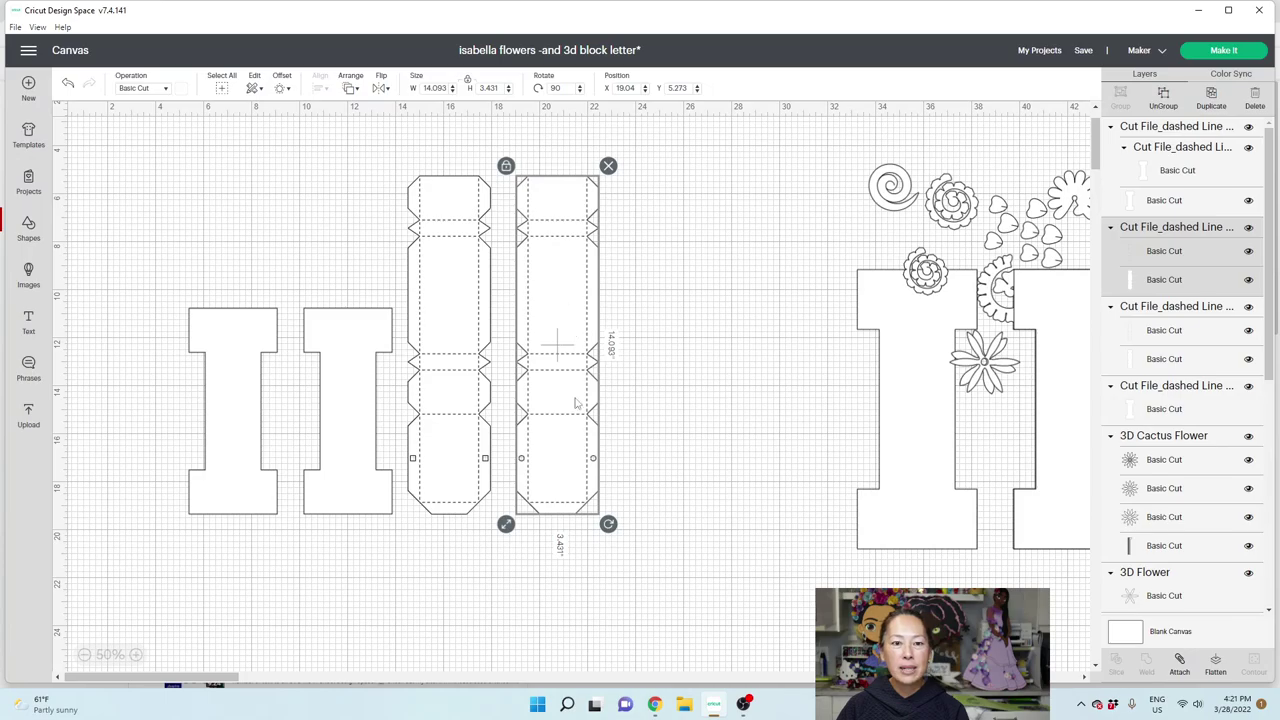
{"action": "left_click", "coordinate": [350, 401]}
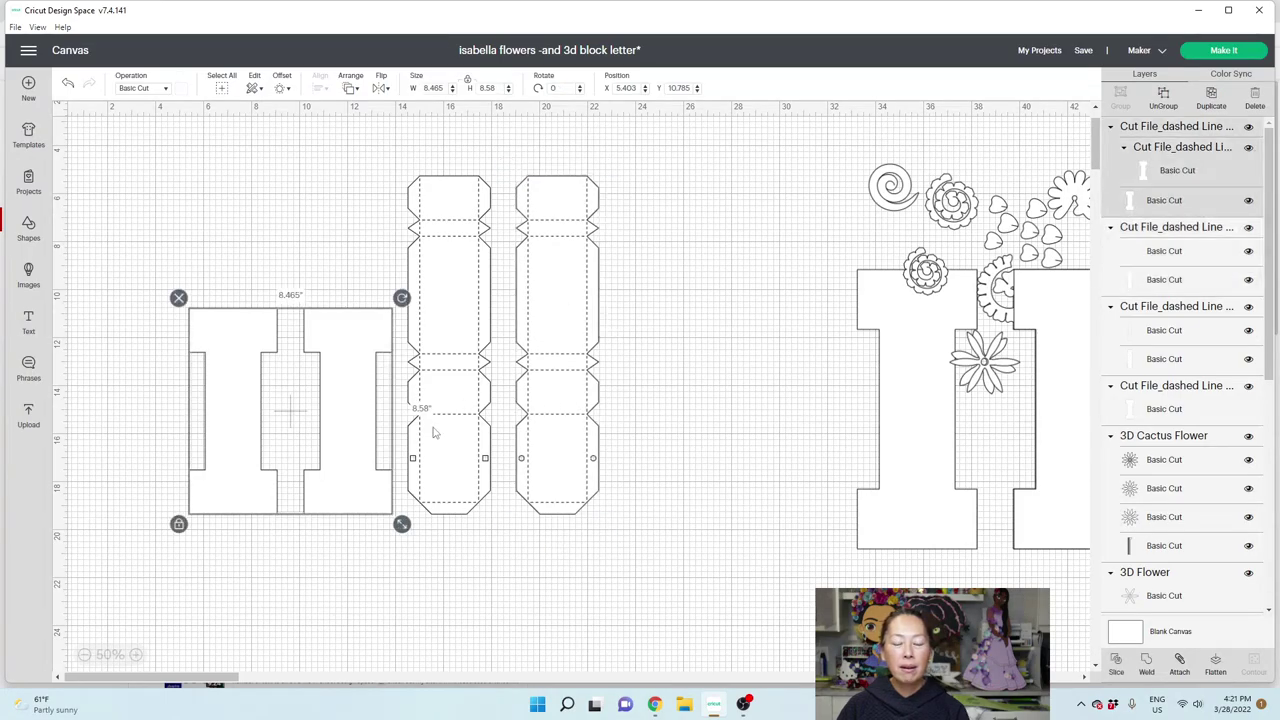
{"action": "left_click_drag", "start_coordinate": [666, 523], "coordinate": [191, 277]}
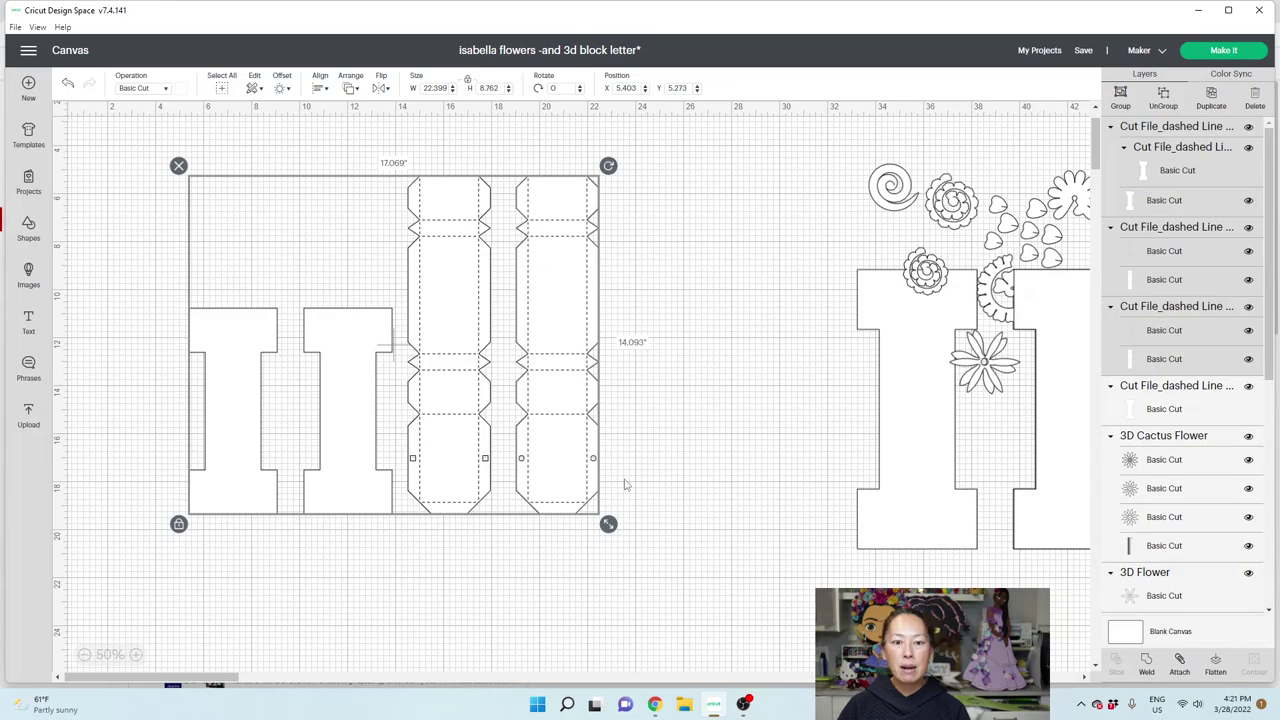
Enlarge the I letters and box strips together with the corner resize handle.
{"action": "left_click_drag", "start_coordinate": [609, 525], "coordinate": [765, 652]}
{"action": "left_click", "coordinate": [768, 641]}
{"action": "left_click", "coordinate": [748, 600]}
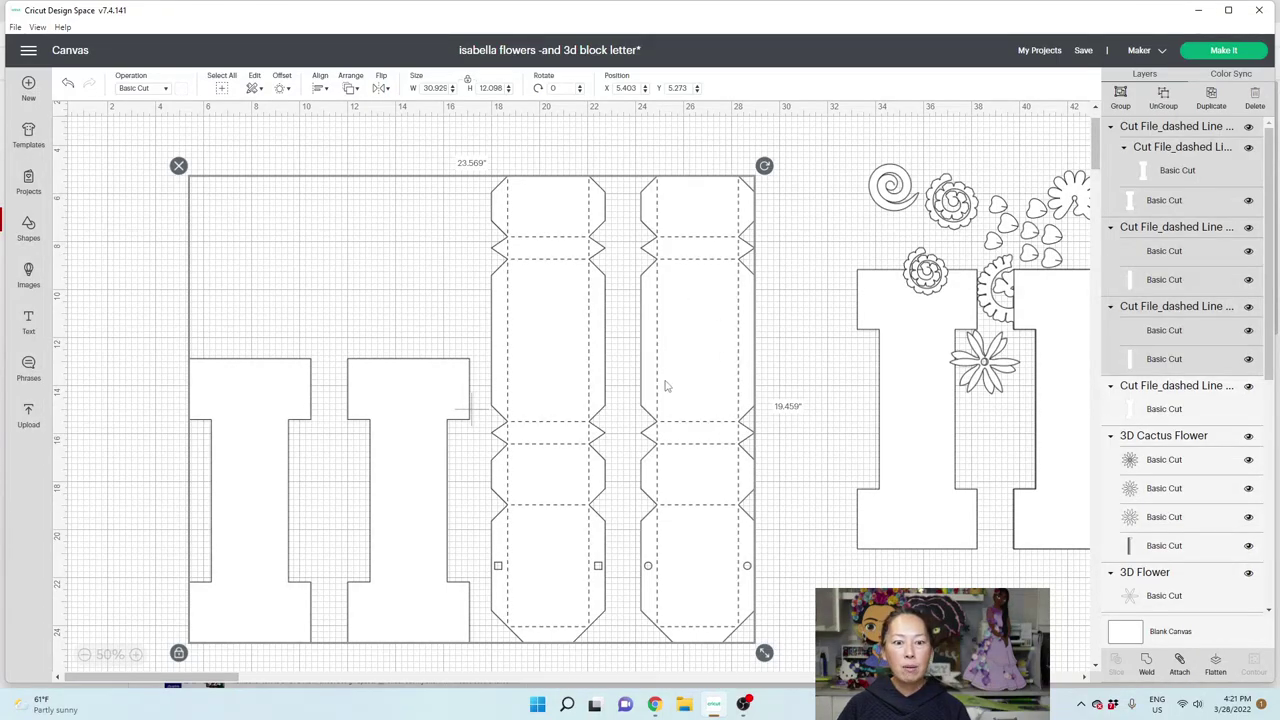
{"action": "left_click", "coordinate": [107, 415]}
{"action": "left_click", "coordinate": [250, 405]}
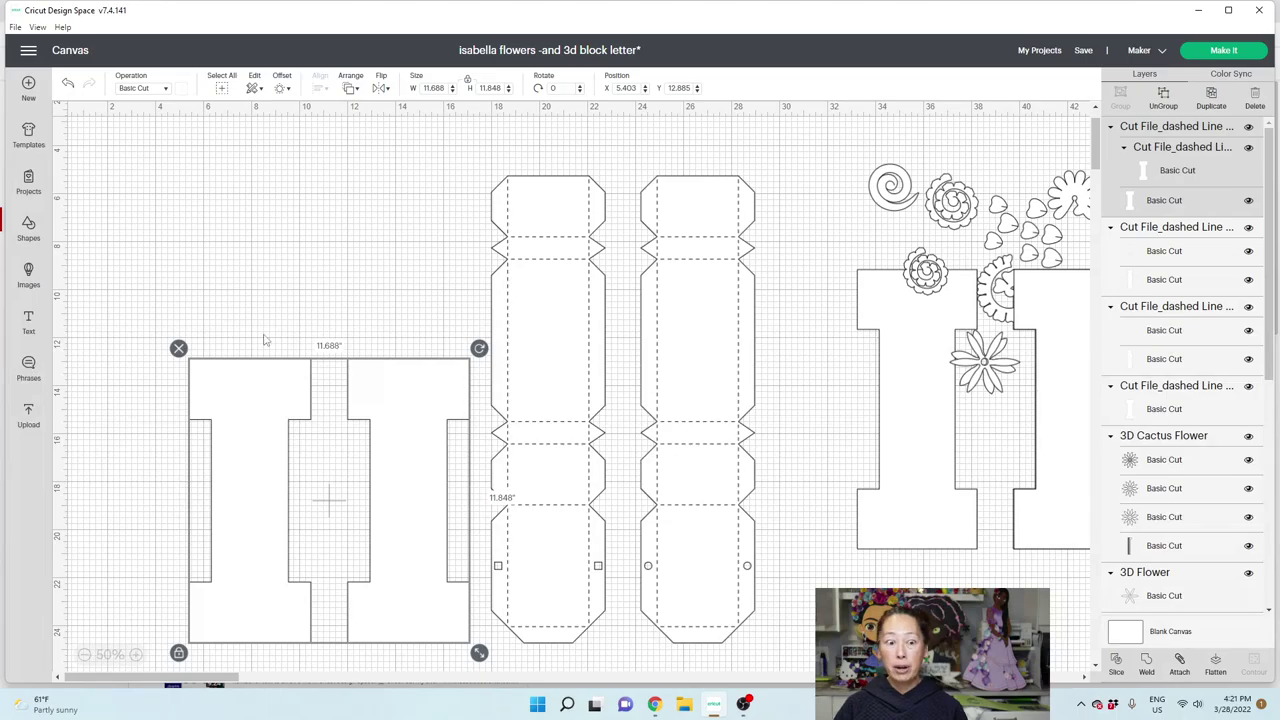
Reselect all four pieces, enlarge them to about 34.1 inches wide, and move them down-left.
{"action": "left_click_drag", "start_coordinate": [153, 275], "coordinate": [558, 531]}
{"action": "left_click_drag", "start_coordinate": [795, 648], "coordinate": [178, 327]}
{"action": "scroll", "coordinate": [725, 529], "scroll_direction": "down", "scroll_amount": 4}
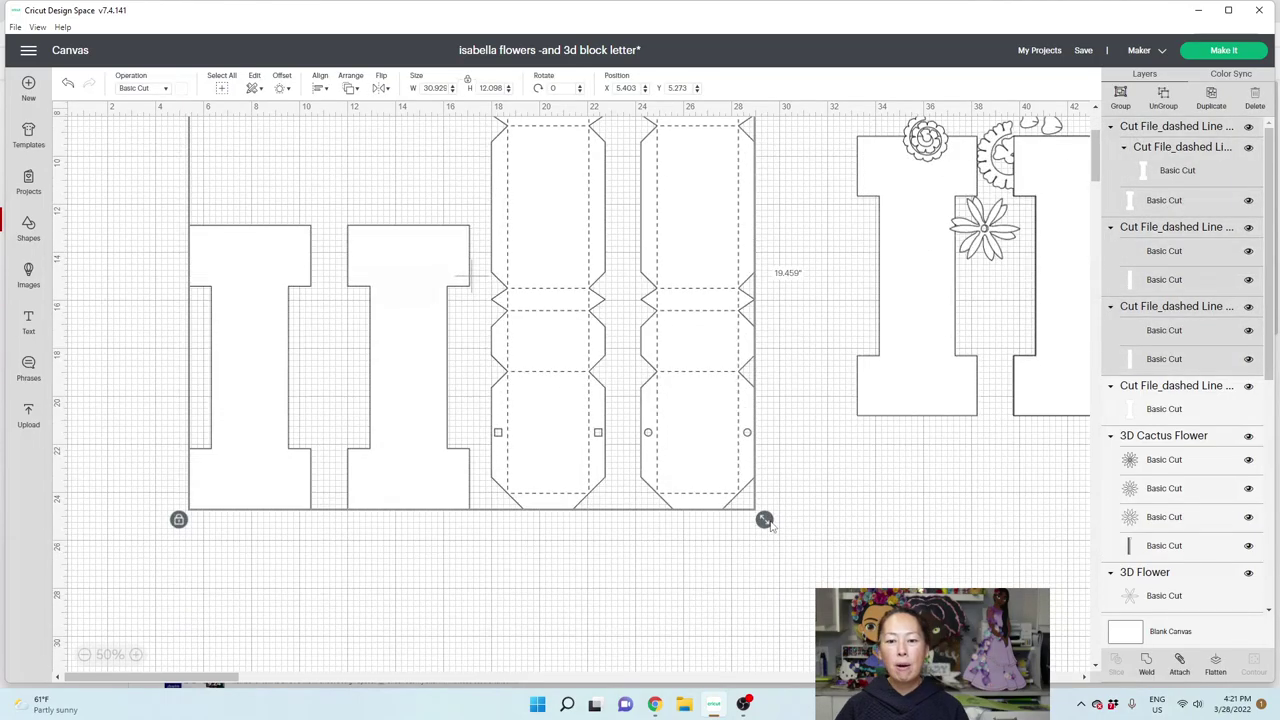
{"action": "left_click_drag", "start_coordinate": [764, 519], "coordinate": [822, 567]}
{"action": "left_click_drag", "start_coordinate": [742, 391], "coordinate": [717, 478]}
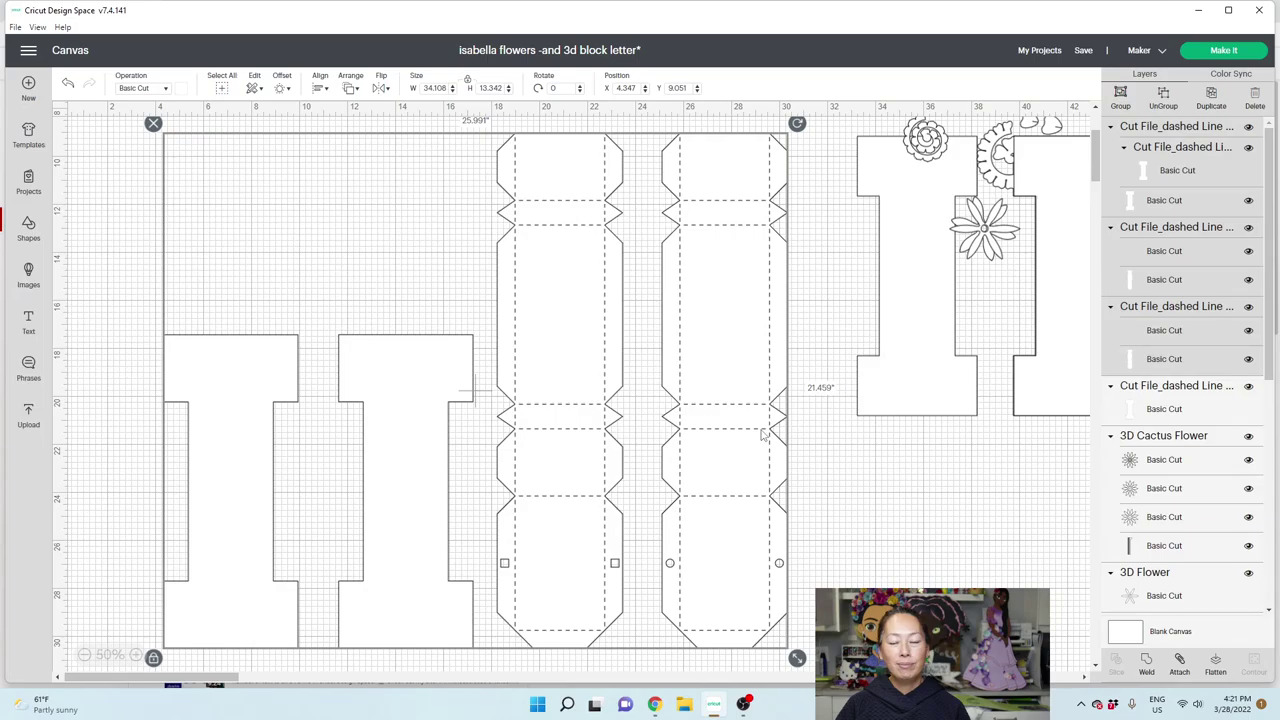
Delete the flower-decorated sample I pieces on the right side of the canvas.
{"action": "left_click", "coordinate": [973, 451]}
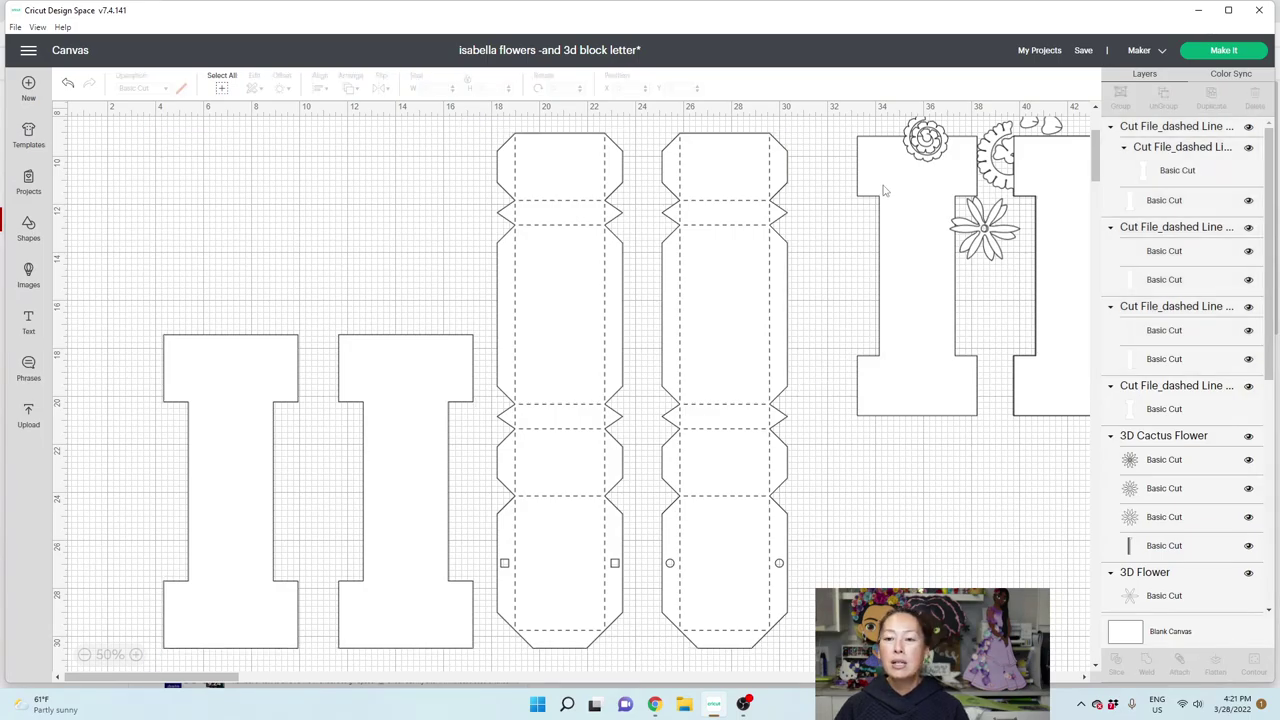
{"action": "left_click", "coordinate": [990, 238]}
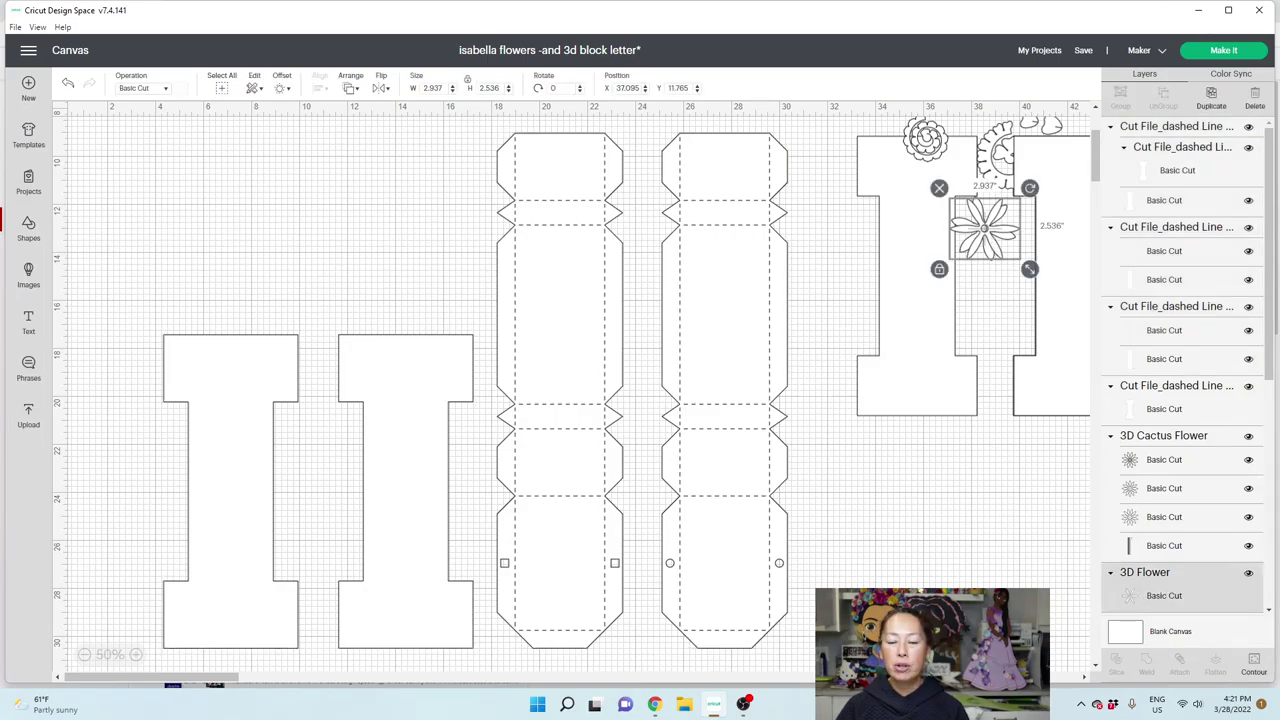
{"action": "left_click_drag", "start_coordinate": [263, 678], "coordinate": [378, 678]}
{"action": "left_click_drag", "start_coordinate": [823, 586], "coordinate": [170, 110]}
{"action": "key", "text": "Delete"}
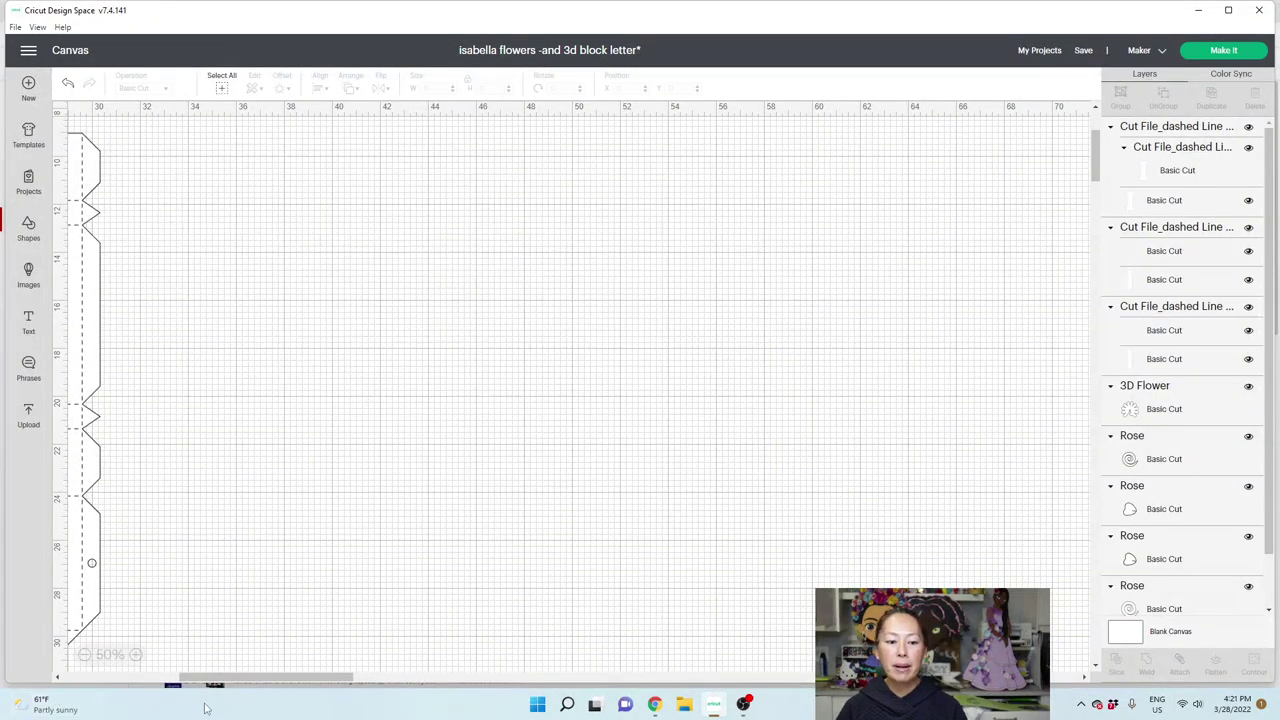
{"action": "left_click_drag", "start_coordinate": [337, 679], "coordinate": [178, 681]}
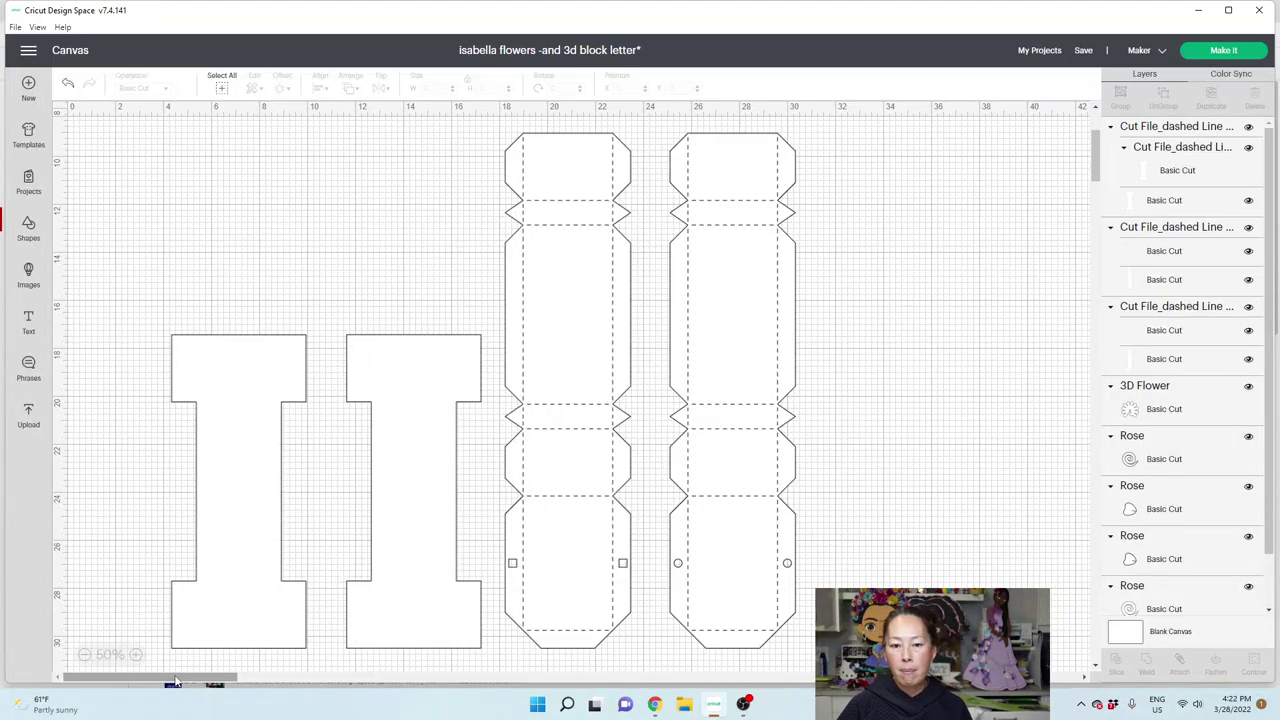
Scale all four shapes down together so the I letters measure about 11.95 by 12.12 inches.
{"action": "left_click", "coordinate": [271, 418]}
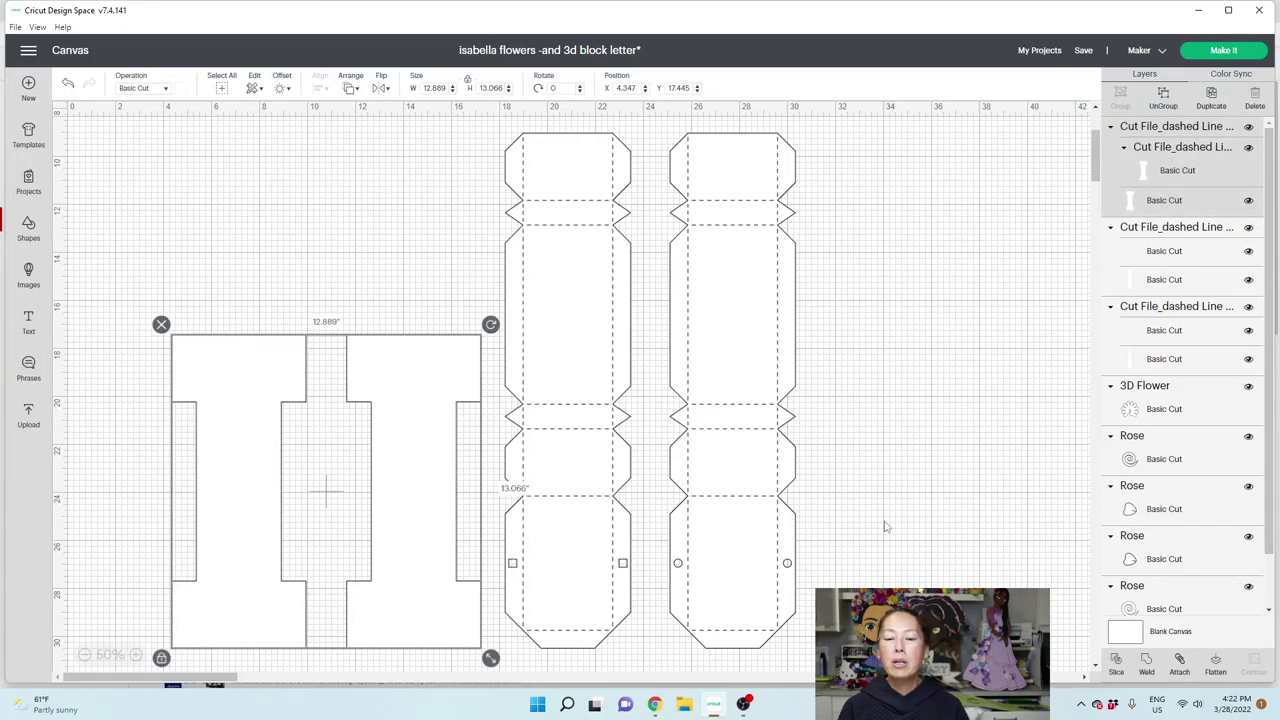
{"action": "left_click_drag", "start_coordinate": [888, 622], "coordinate": [254, 392]}
{"action": "left_click_drag", "start_coordinate": [805, 657], "coordinate": [759, 619]}
{"action": "left_click", "coordinate": [306, 520]}
{"action": "left_click", "coordinate": [235, 513]}
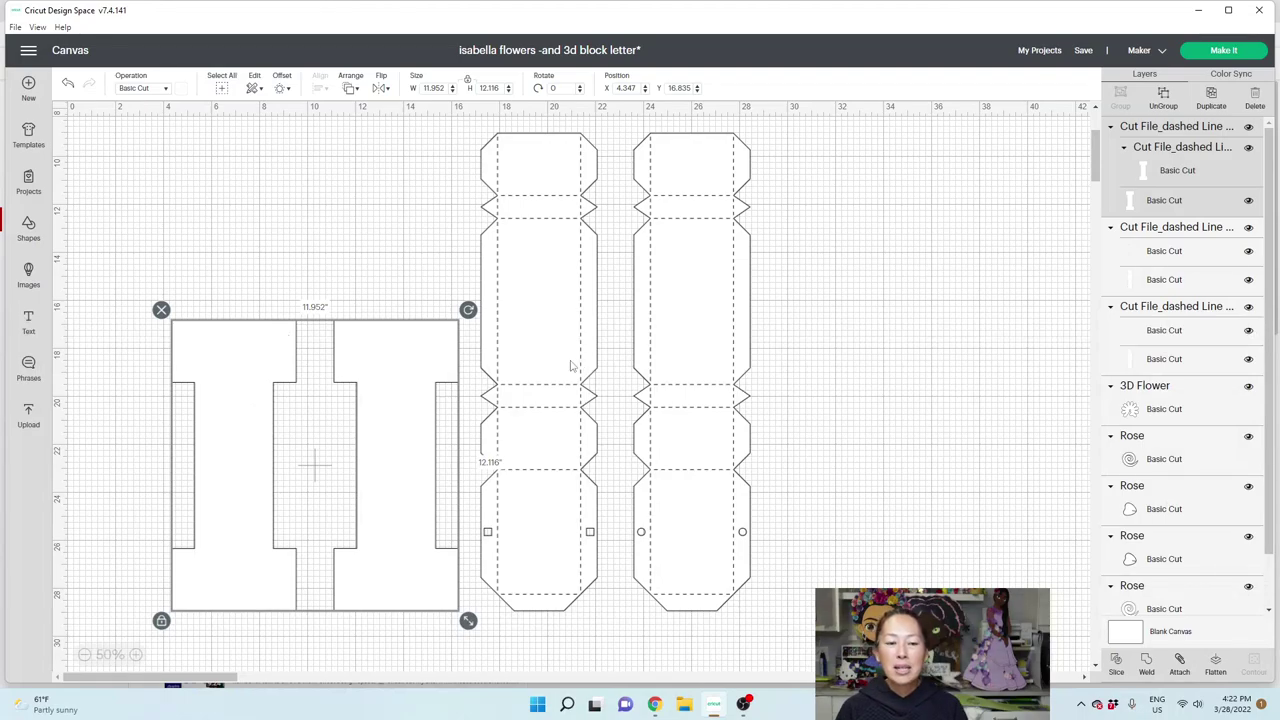
{"action": "left_click", "coordinate": [877, 380]}
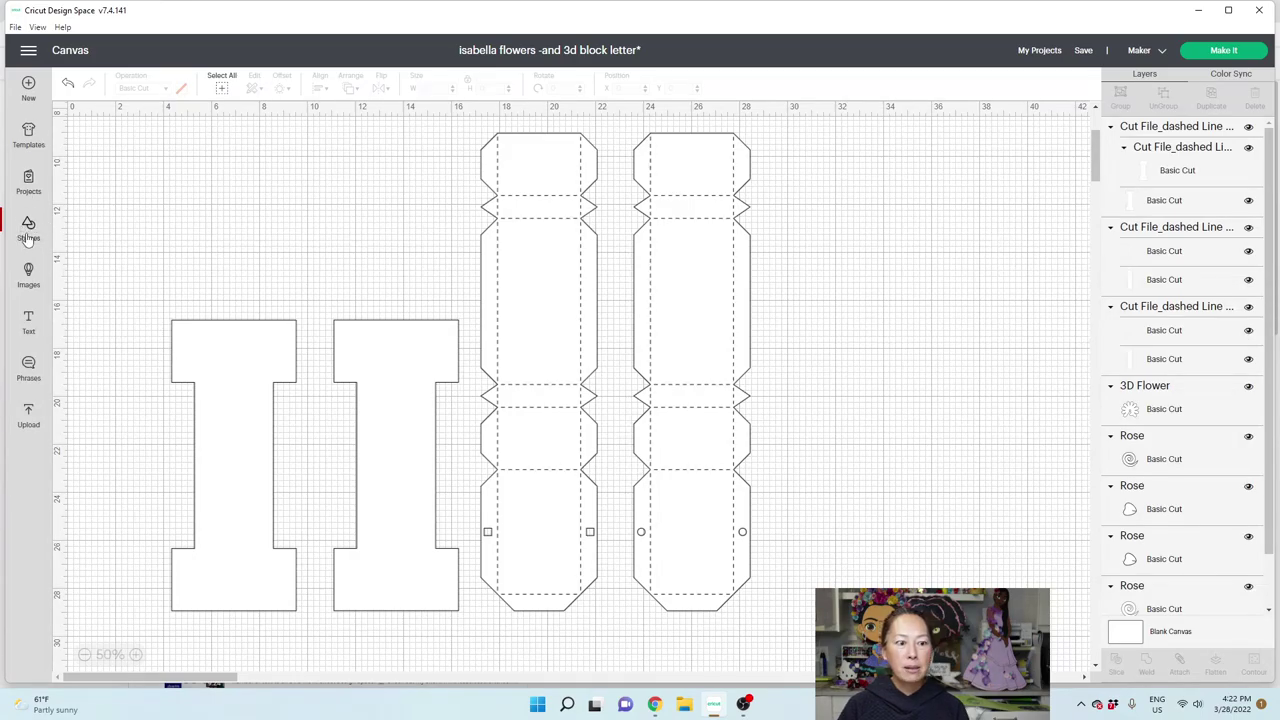
Search the image library for '3d flowers' and select the yellow 3D Flower and spiral rose.
{"action": "left_click", "coordinate": [28, 275]}
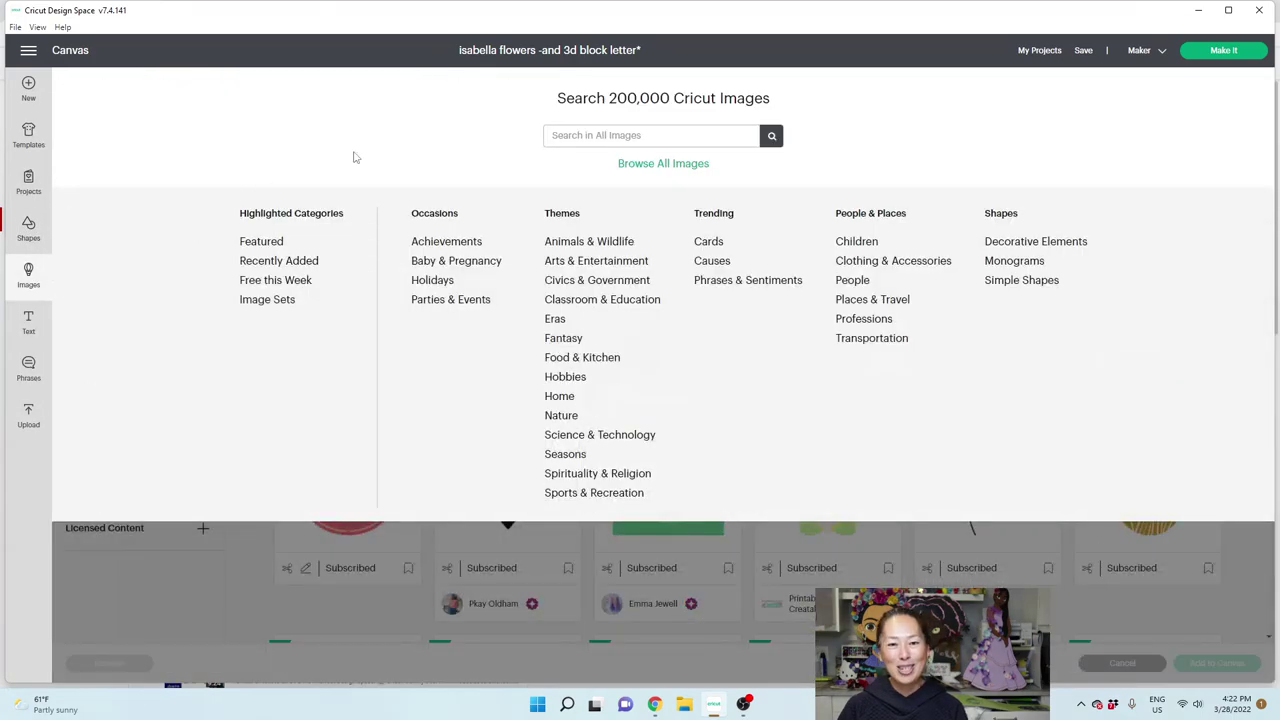
{"action": "type", "text": "e"}
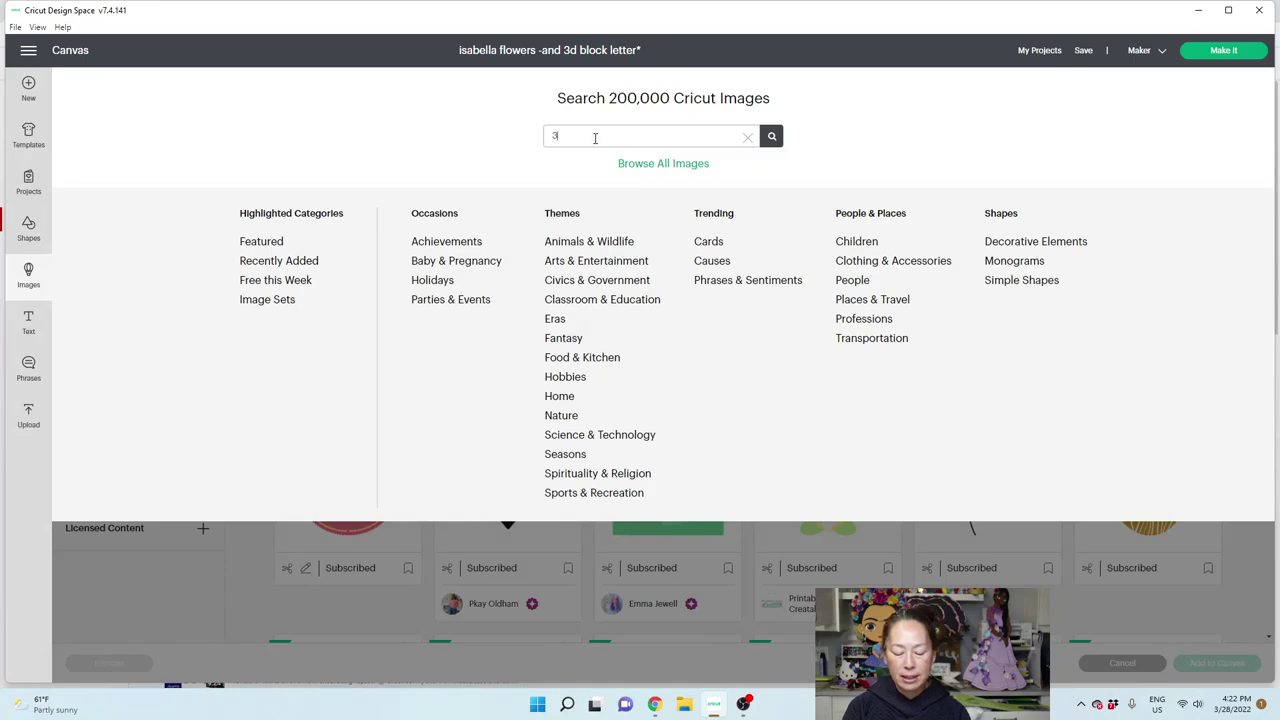
{"action": "type", "text": "d flowers"}
{"action": "key", "text": "Return"}
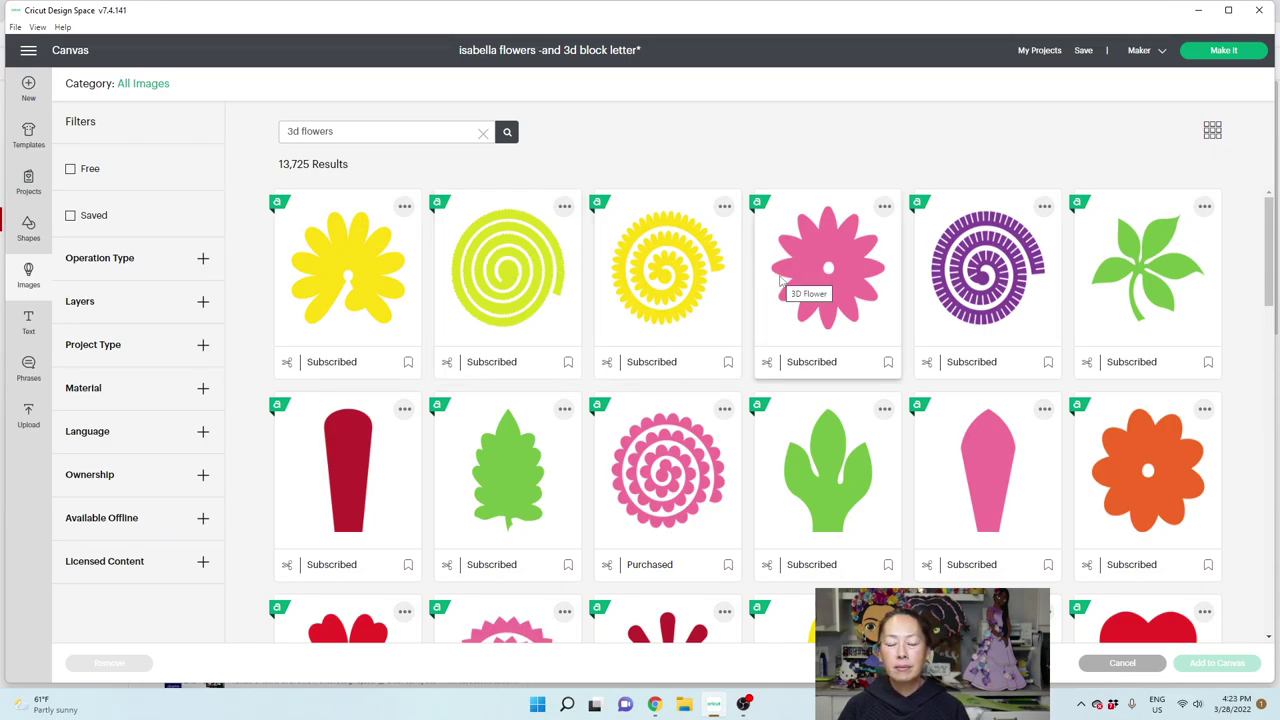
{"action": "left_click", "coordinate": [352, 279]}
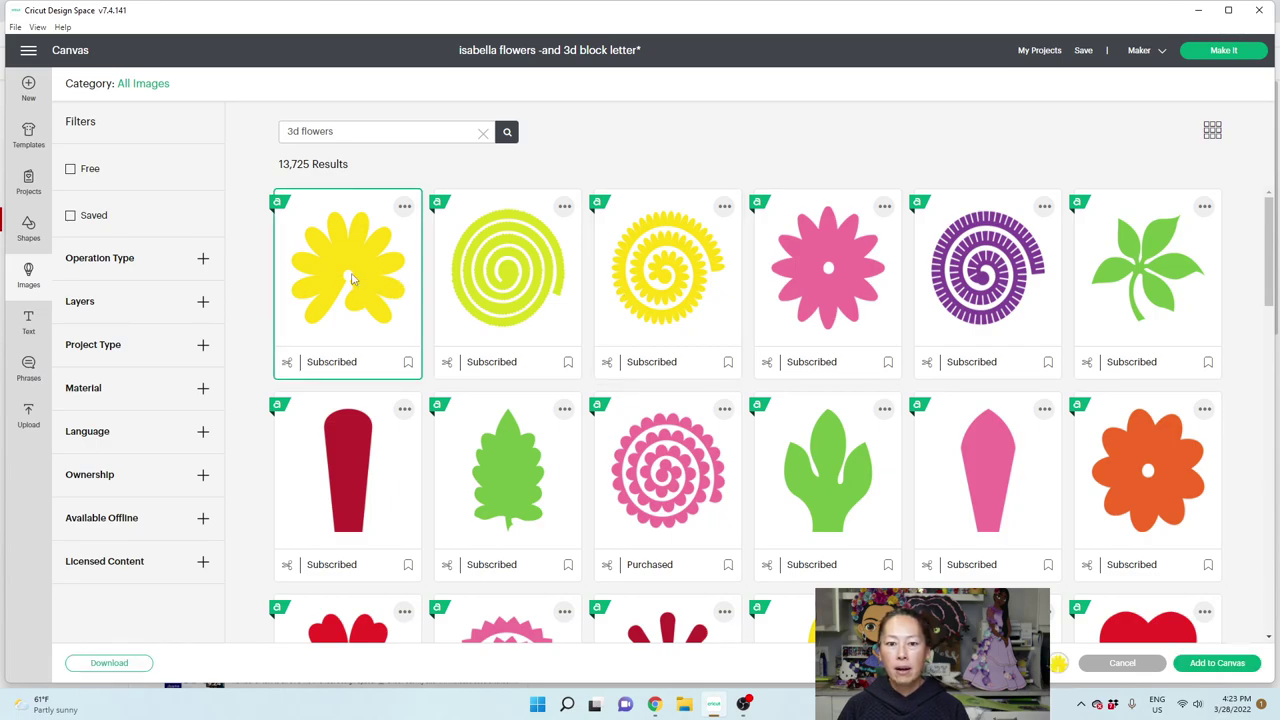
{"action": "scroll", "coordinate": [563, 301], "scroll_direction": "down", "scroll_amount": 1}
{"action": "scroll", "coordinate": [560, 298], "scroll_direction": "up", "scroll_amount": 1}
{"action": "left_click", "coordinate": [535, 287]}
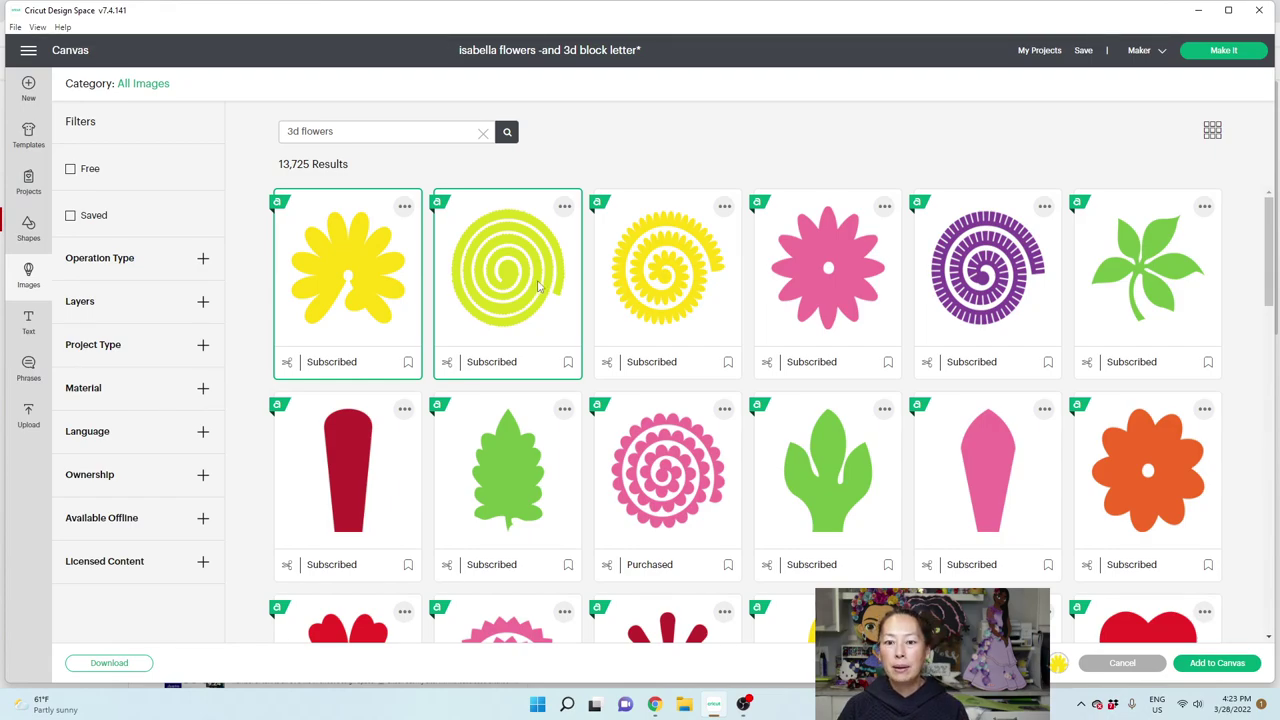
Browse further results and also select the red, orange, and pink-and-purple layered daisy flowers.
{"action": "scroll", "coordinate": [537, 287], "scroll_direction": "down", "scroll_amount": 3}
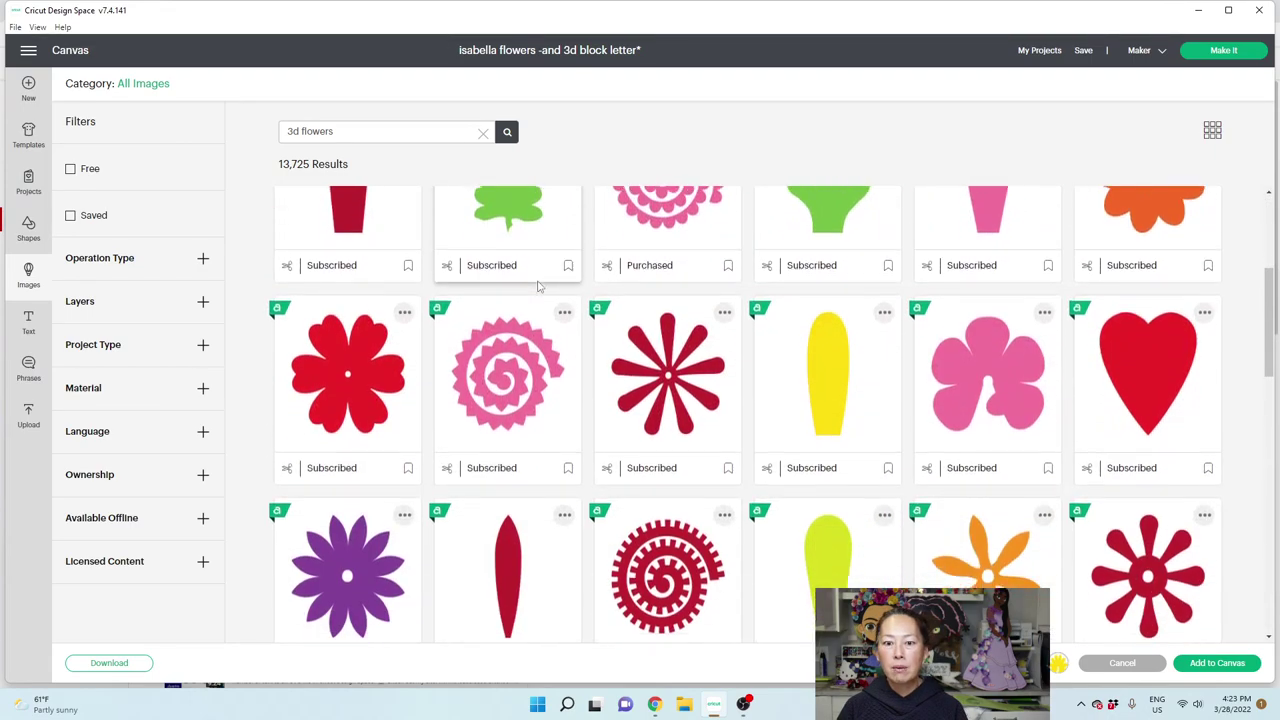
{"action": "scroll", "coordinate": [537, 287], "scroll_direction": "down", "scroll_amount": 1}
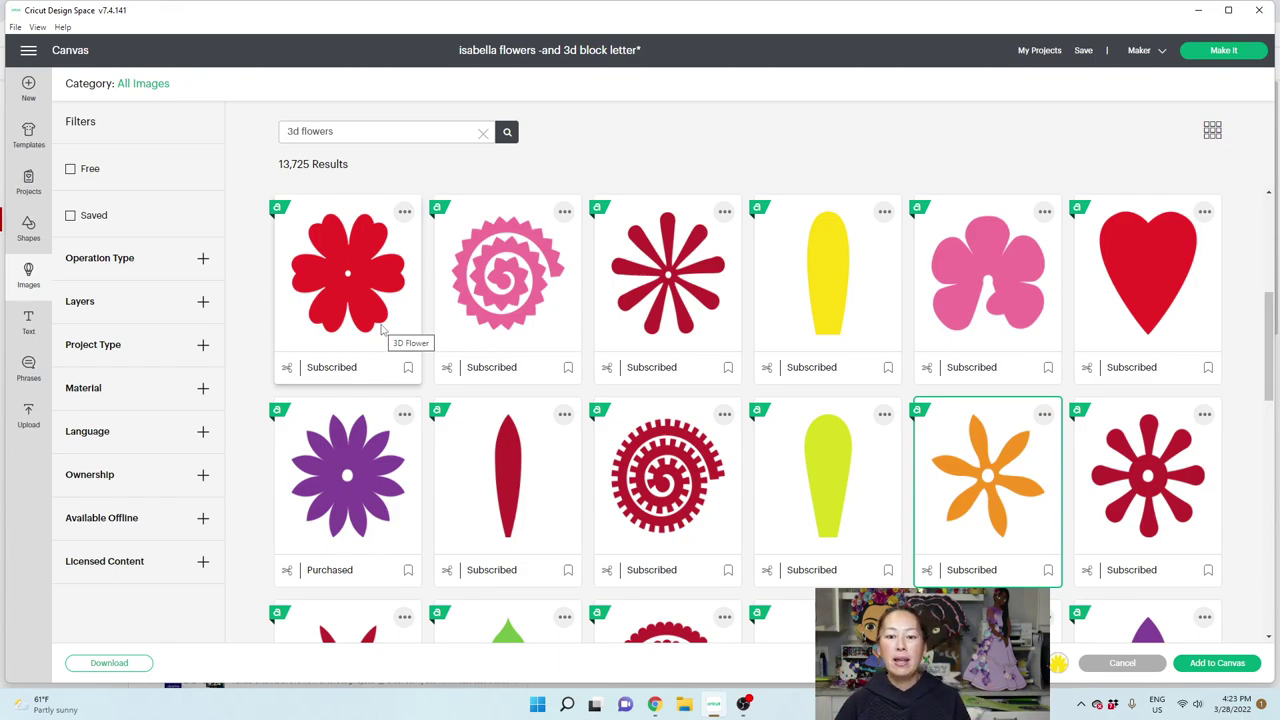
{"action": "scroll", "coordinate": [383, 330], "scroll_direction": "down", "scroll_amount": 5}
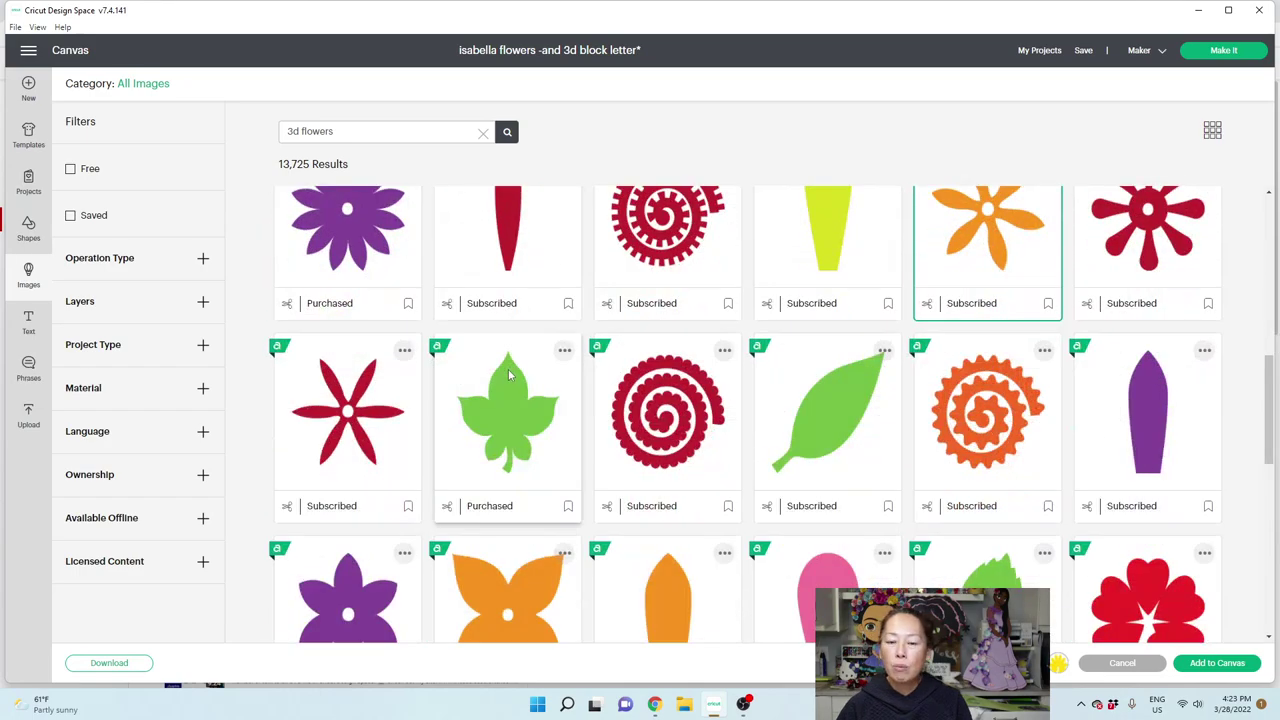
{"action": "scroll", "coordinate": [508, 374], "scroll_direction": "down", "scroll_amount": 5}
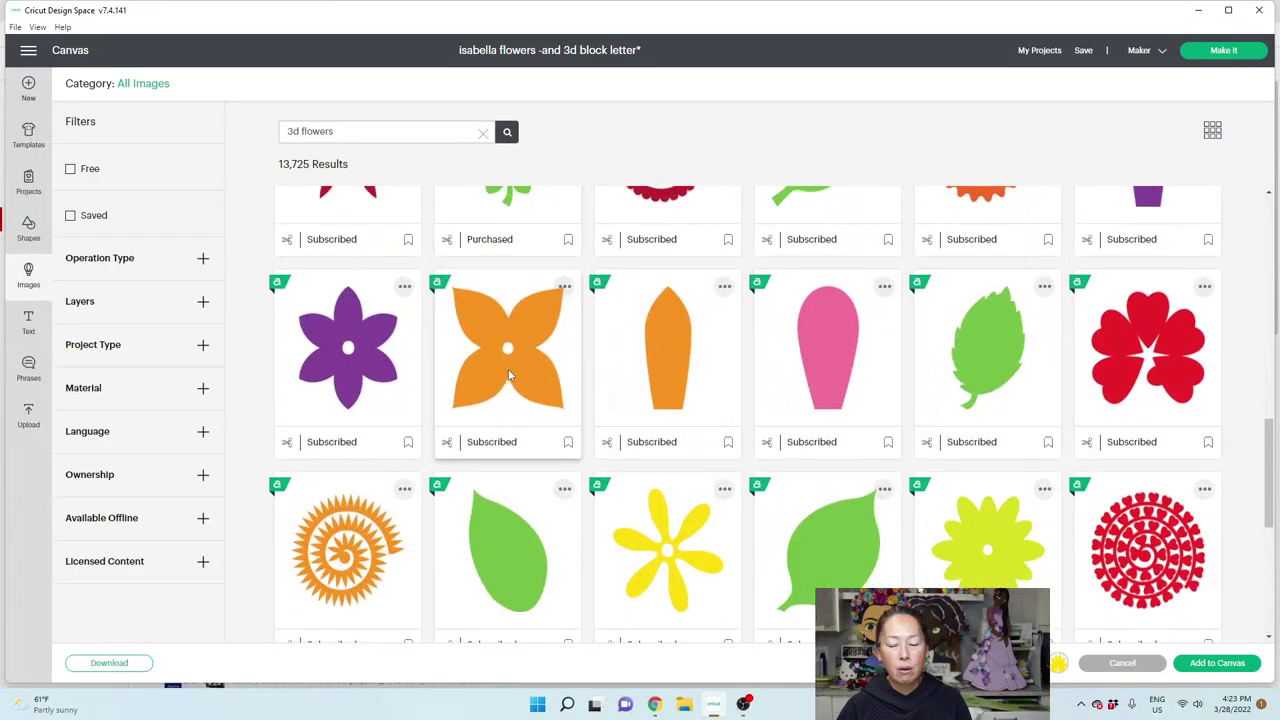
{"action": "scroll", "coordinate": [508, 374], "scroll_direction": "down", "scroll_amount": 8}
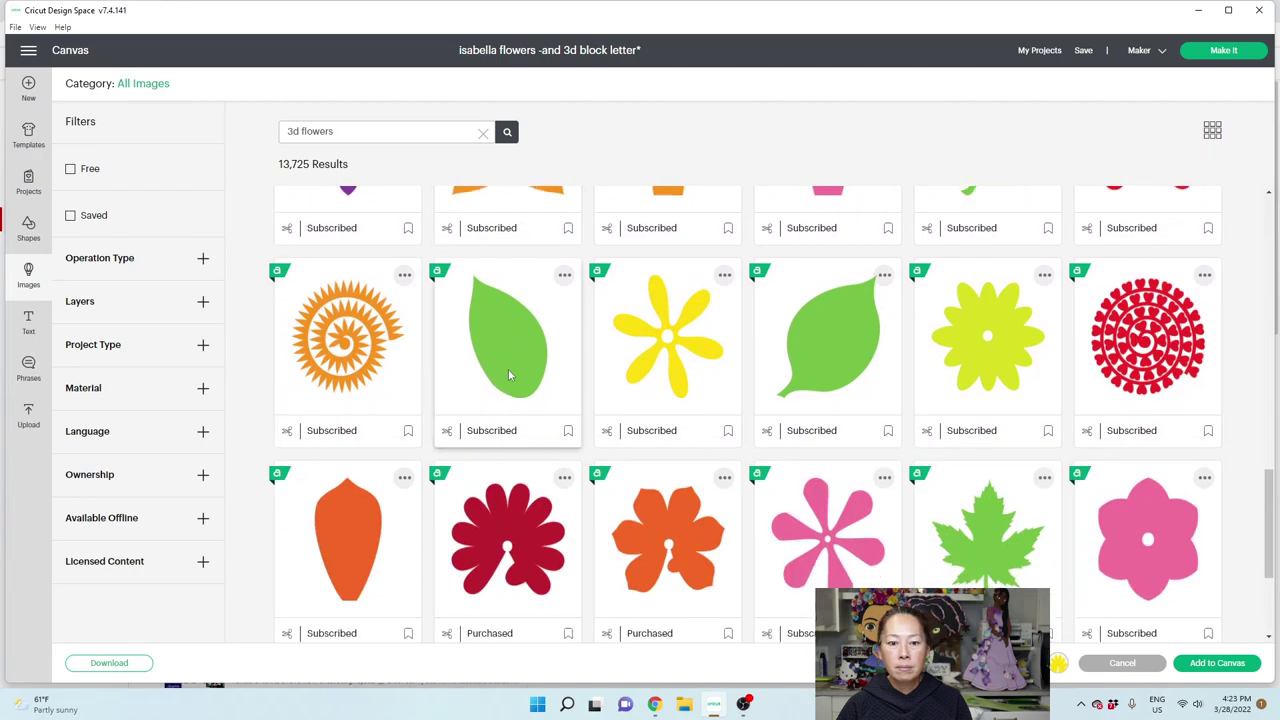
{"action": "left_click", "coordinate": [510, 372]}
{"action": "left_click", "coordinate": [668, 370]}
{"action": "scroll", "coordinate": [683, 385], "scroll_direction": "down", "scroll_amount": 3}
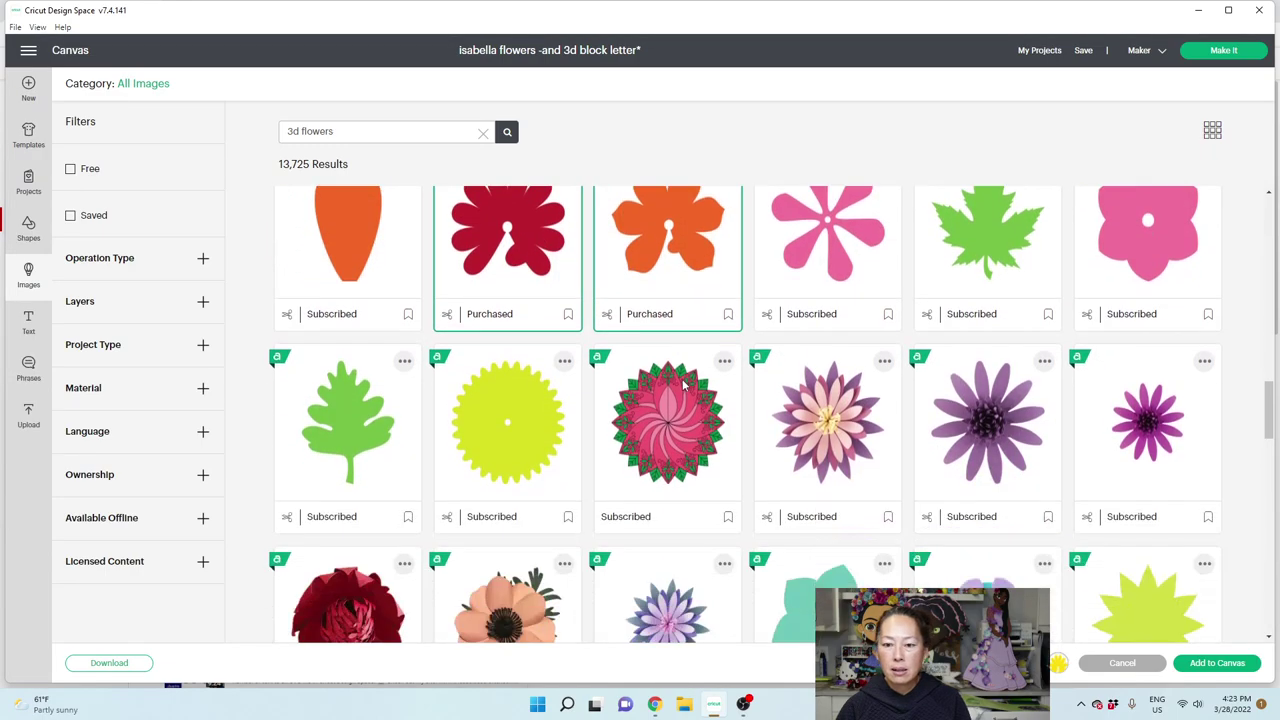
{"action": "left_click", "coordinate": [858, 428]}
{"action": "scroll", "coordinate": [838, 426], "scroll_direction": "down", "scroll_amount": 2}
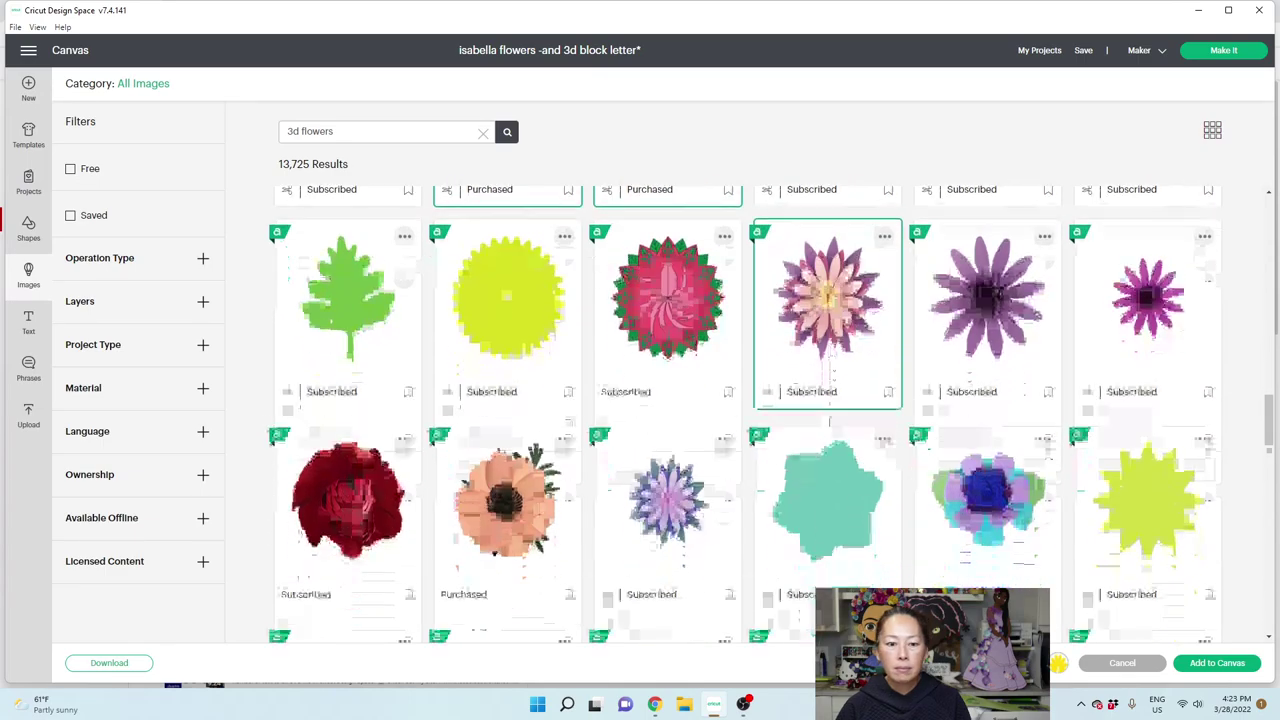
{"action": "scroll", "coordinate": [830, 425], "scroll_direction": "down", "scroll_amount": 5}
{"action": "scroll", "coordinate": [830, 425], "scroll_direction": "down", "scroll_amount": 8}
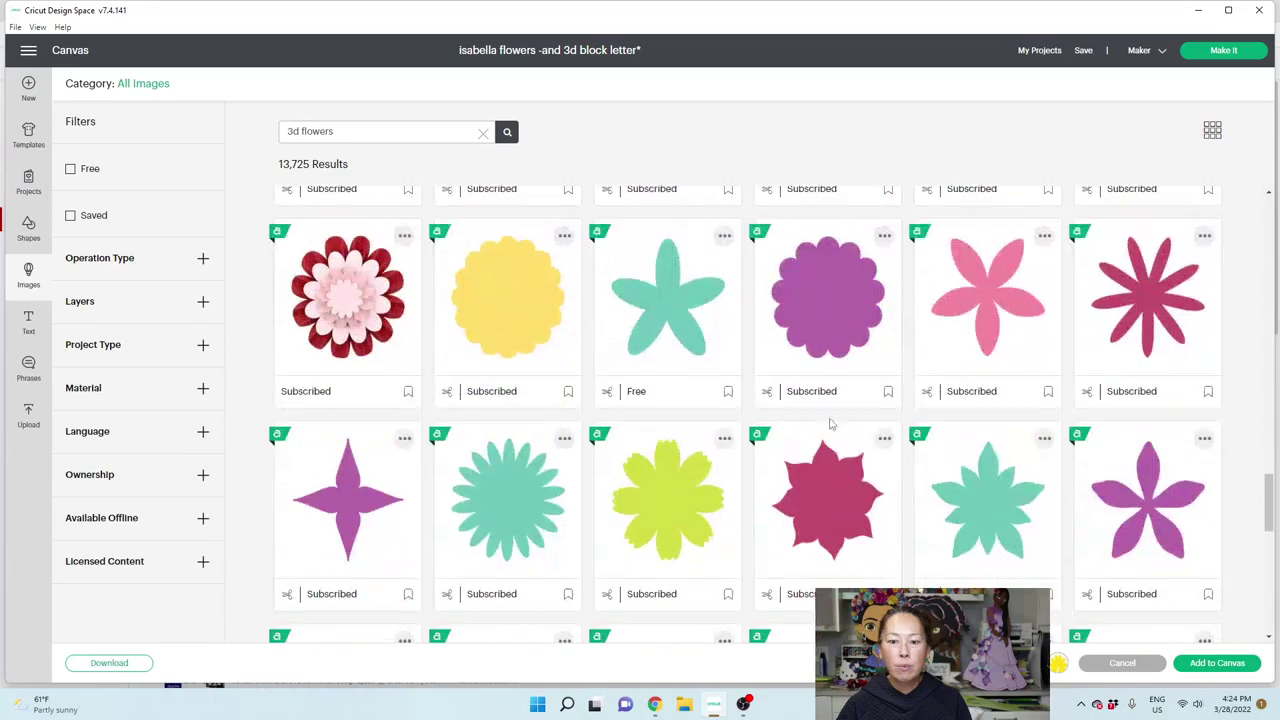
{"action": "scroll", "coordinate": [830, 425], "scroll_direction": "down", "scroll_amount": 3}
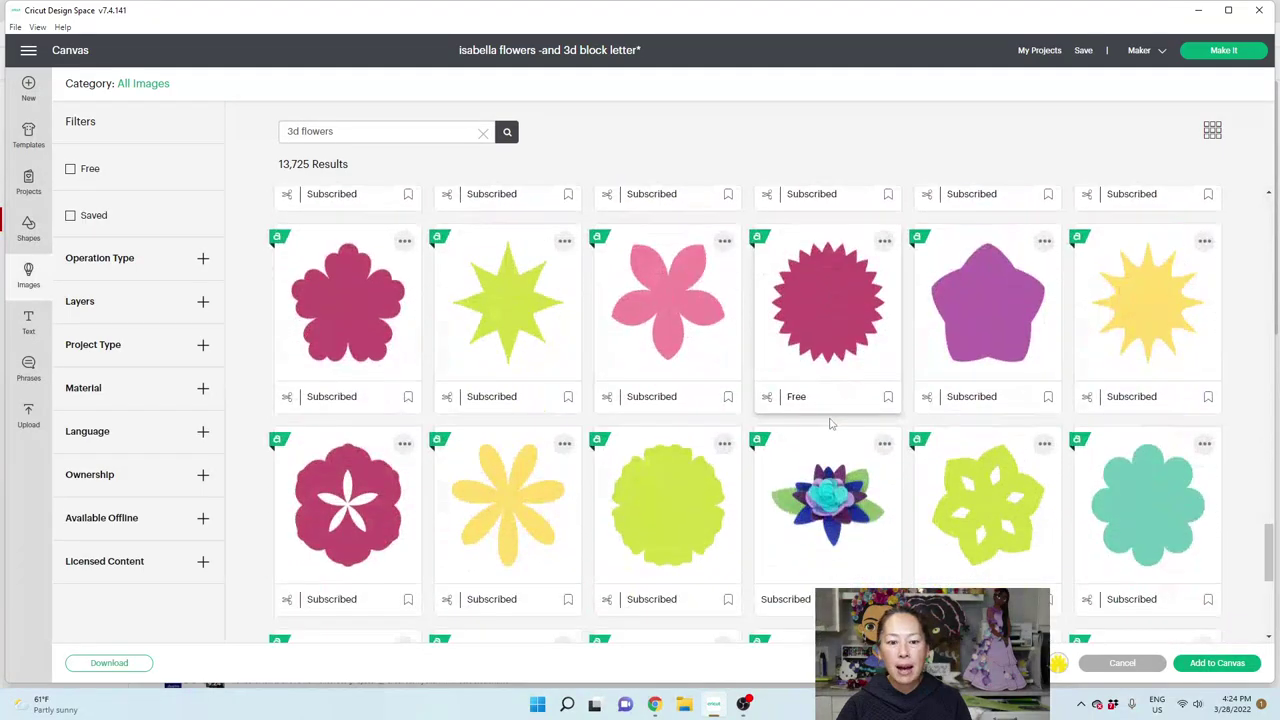
{"action": "scroll", "coordinate": [829, 424], "scroll_direction": "down", "scroll_amount": 6}
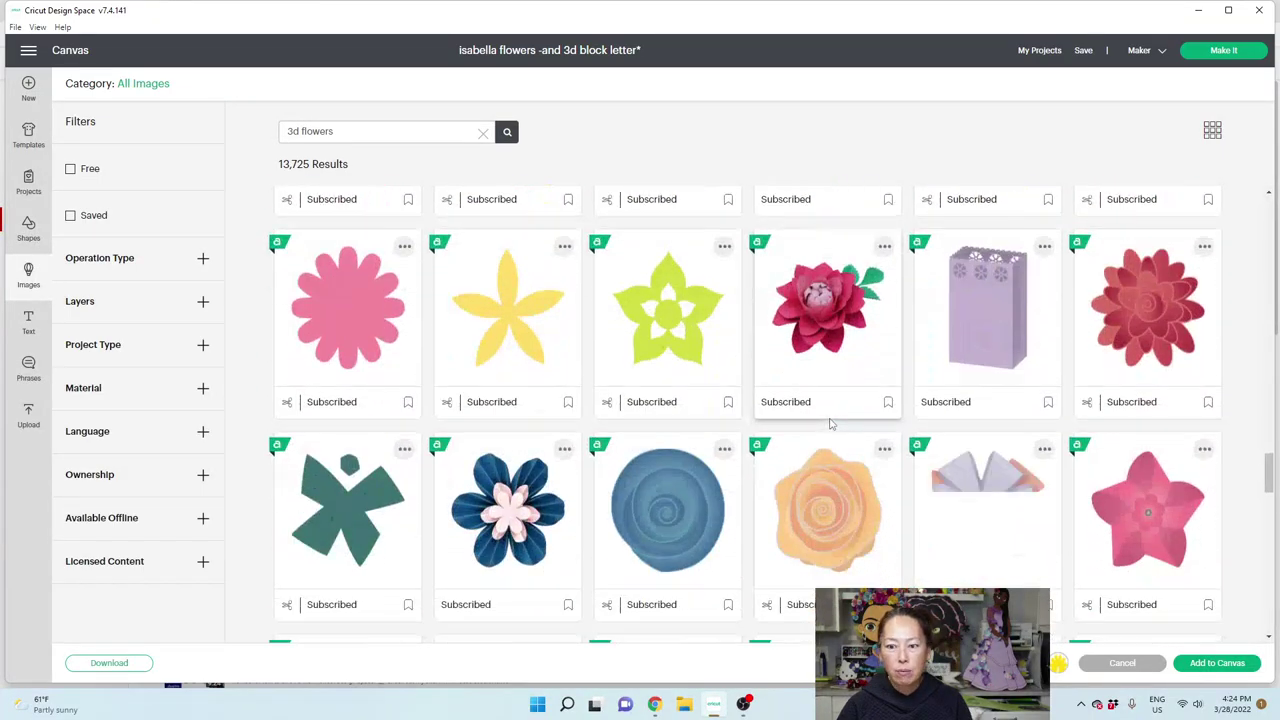
{"action": "scroll", "coordinate": [829, 424], "scroll_direction": "down", "scroll_amount": 7}
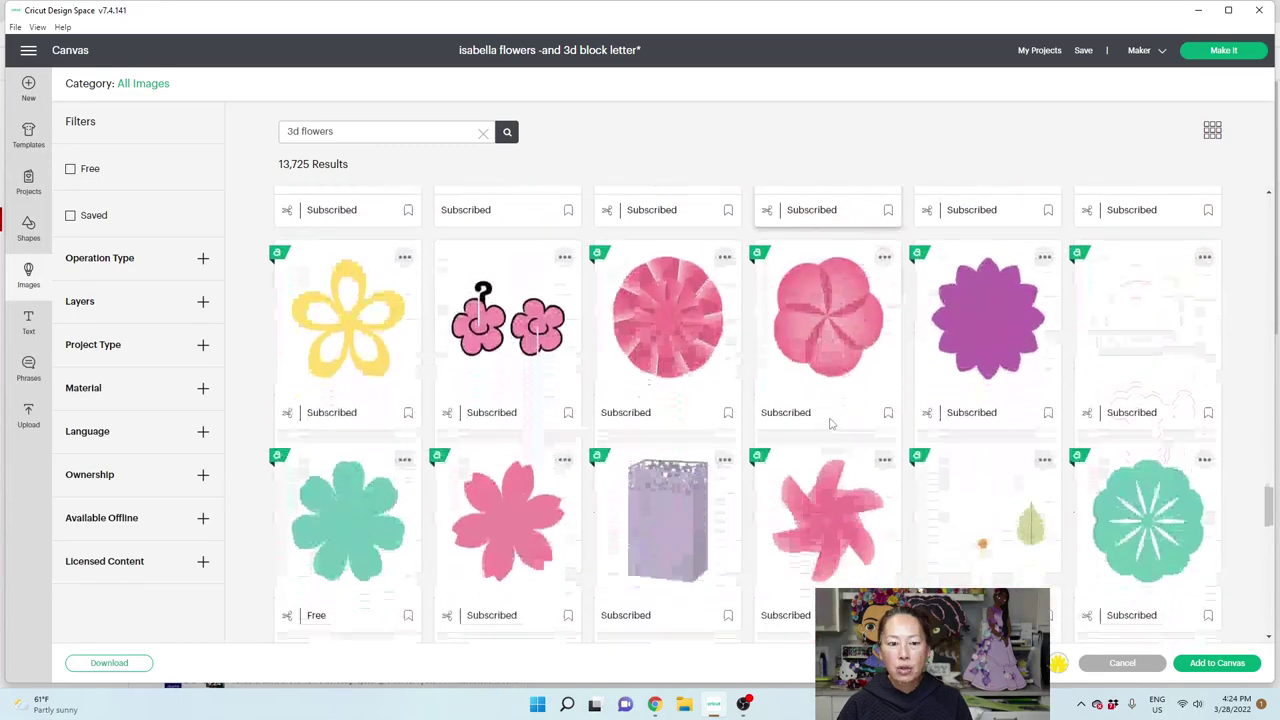
{"action": "scroll", "coordinate": [829, 424], "scroll_direction": "down", "scroll_amount": 7}
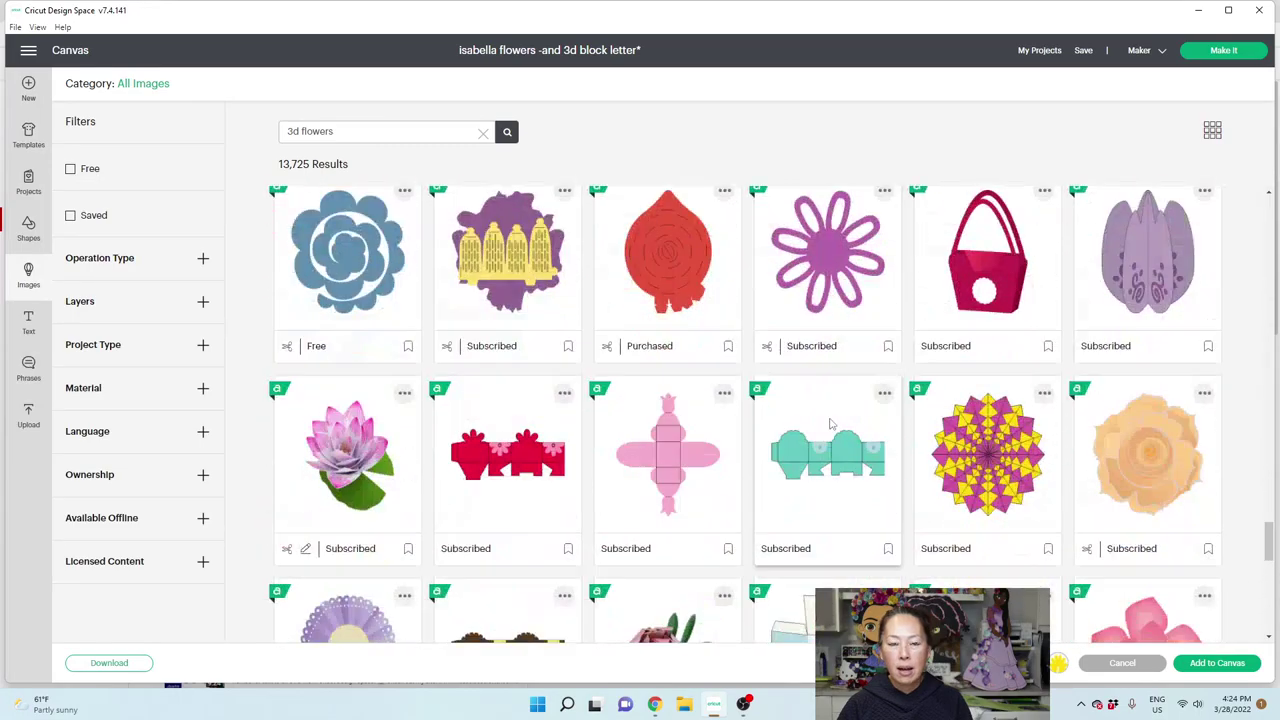
{"action": "scroll", "coordinate": [829, 424], "scroll_direction": "down", "scroll_amount": 7}
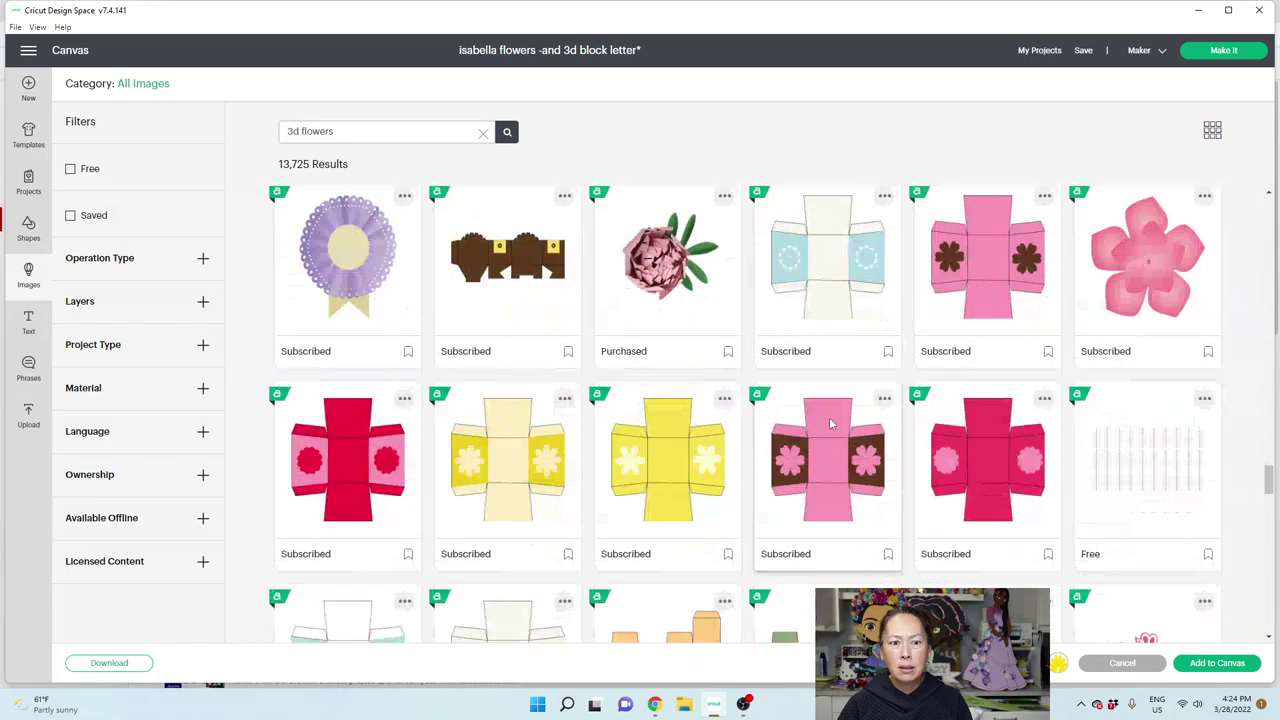
{"action": "scroll", "coordinate": [829, 424], "scroll_direction": "down", "scroll_amount": 7}
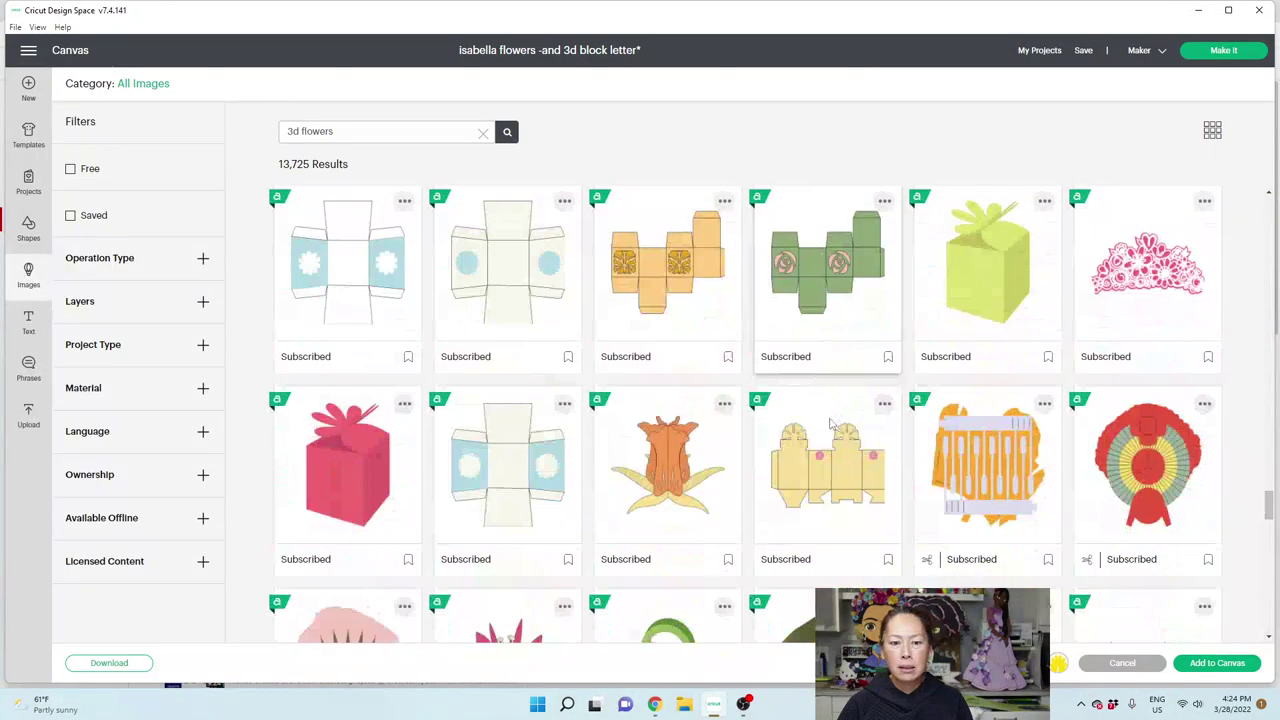
{"action": "scroll", "coordinate": [829, 424], "scroll_direction": "down", "scroll_amount": 7}
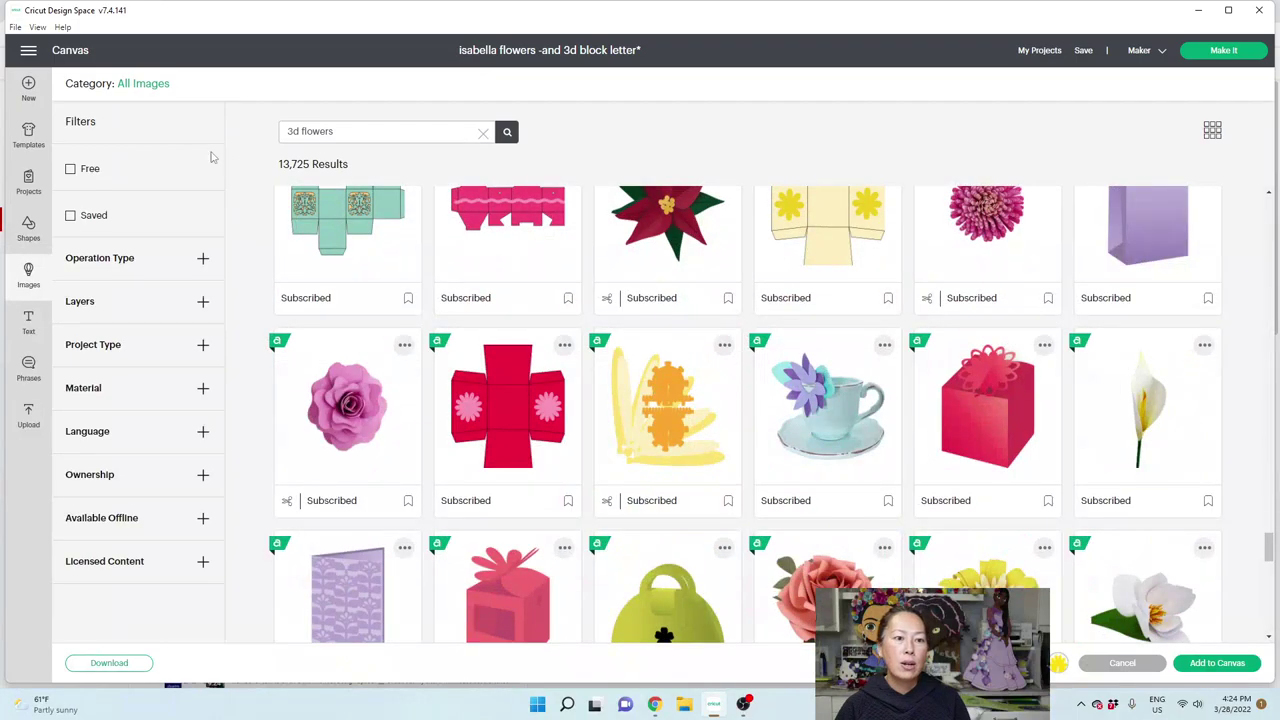
Open the 'isabella flowers -and 3d block letter' project from Home, replacing the current canvas.
{"action": "left_click", "coordinate": [28, 54]}
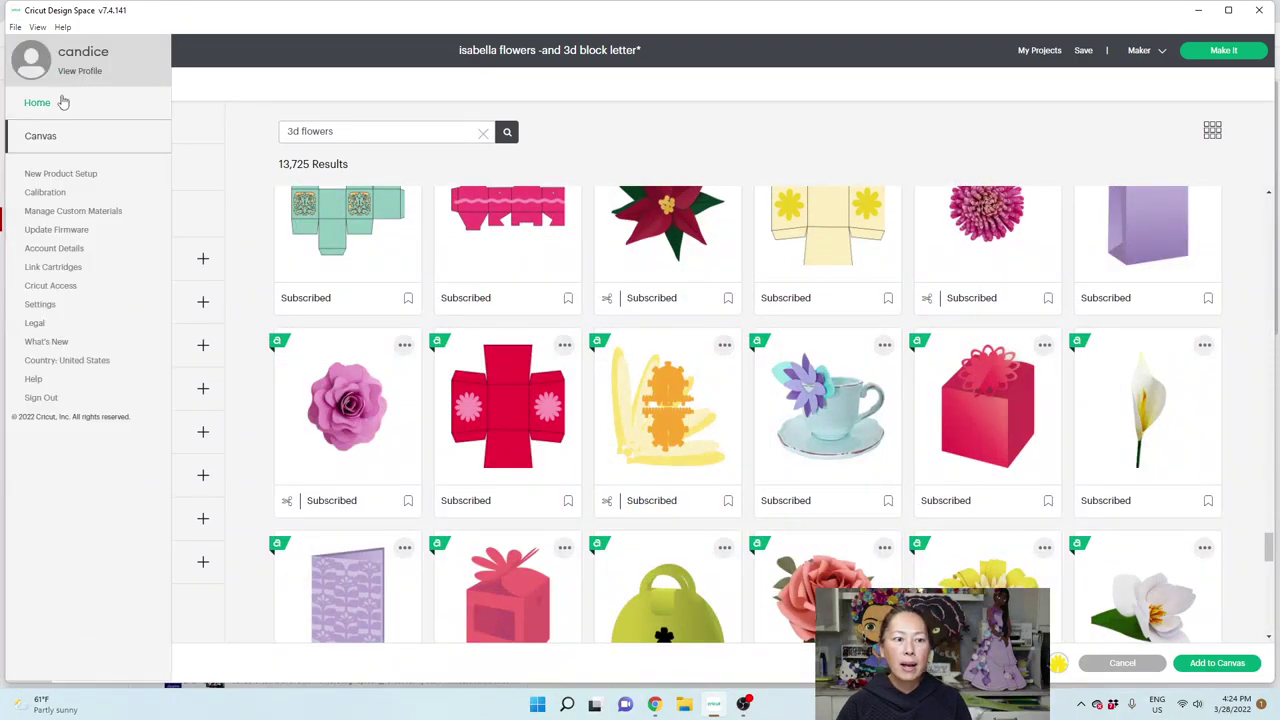
{"action": "left_click", "coordinate": [62, 100]}
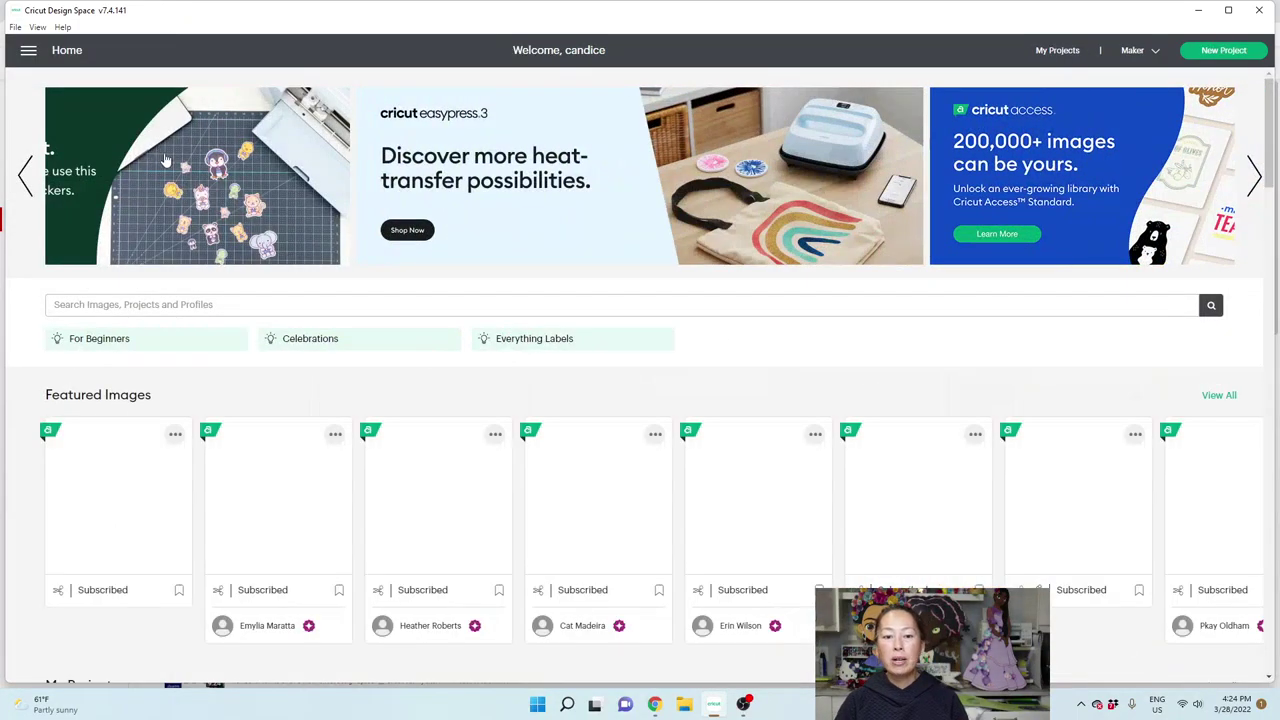
{"action": "scroll", "coordinate": [306, 371], "scroll_direction": "down", "scroll_amount": 1}
{"action": "scroll", "coordinate": [310, 383], "scroll_direction": "down", "scroll_amount": 3}
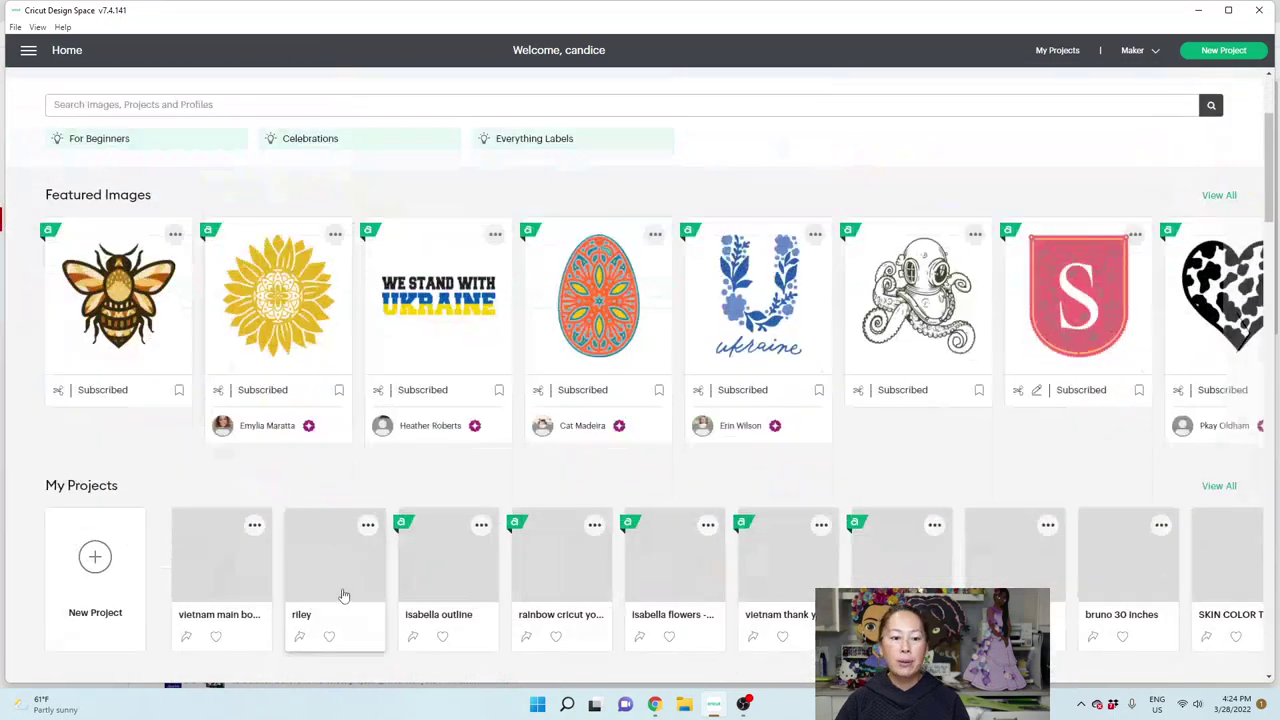
{"action": "left_click", "coordinate": [650, 573]}
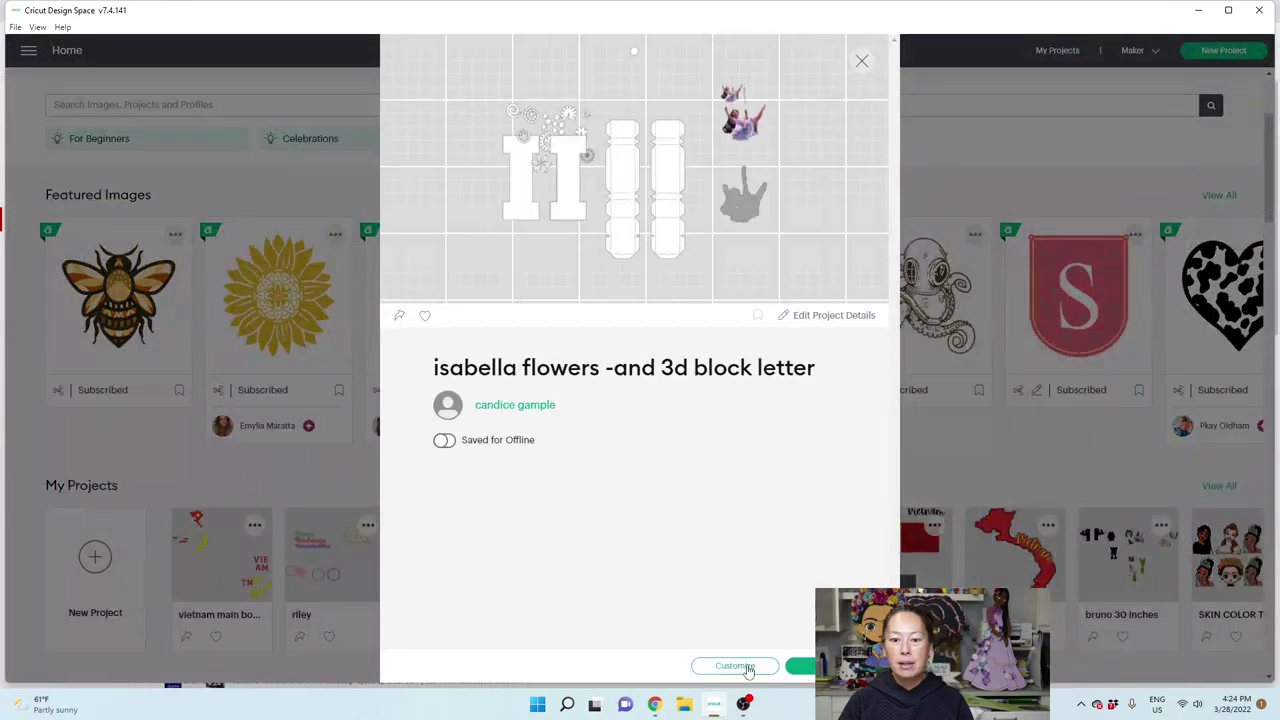
{"action": "left_click", "coordinate": [740, 666]}
{"action": "left_click", "coordinate": [653, 74]}
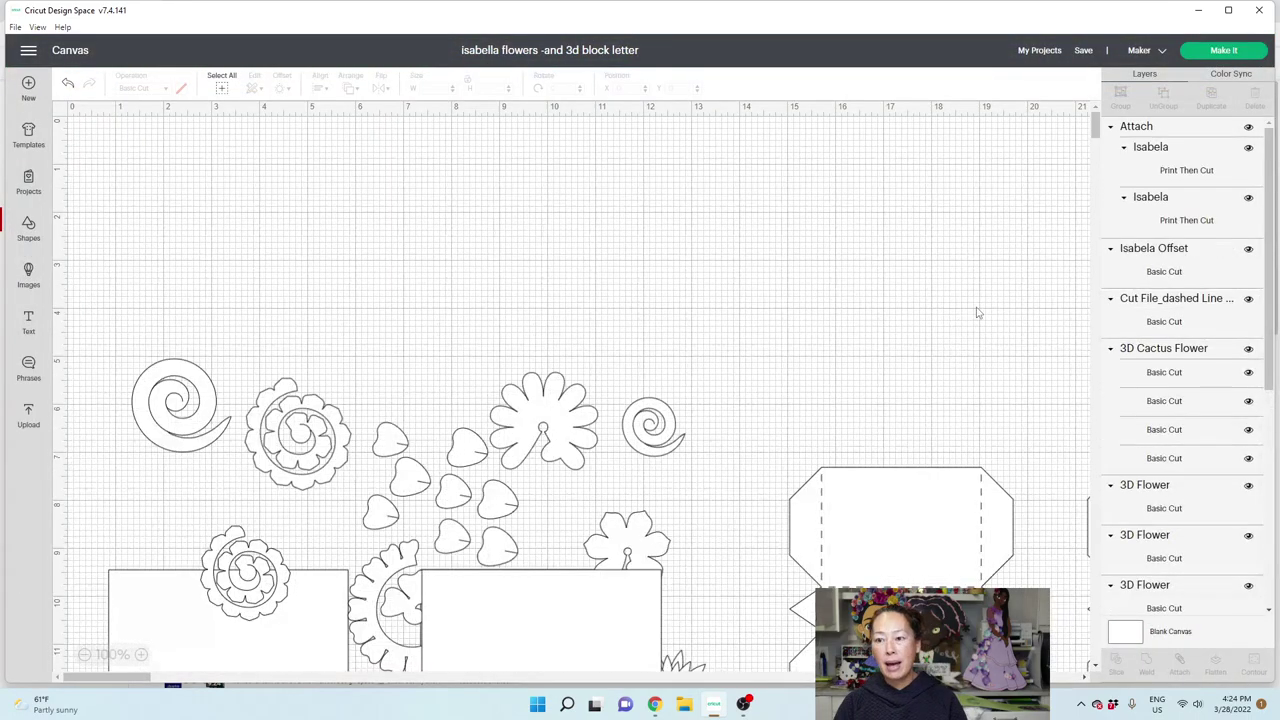
{"action": "left_click", "coordinate": [1197, 350]}
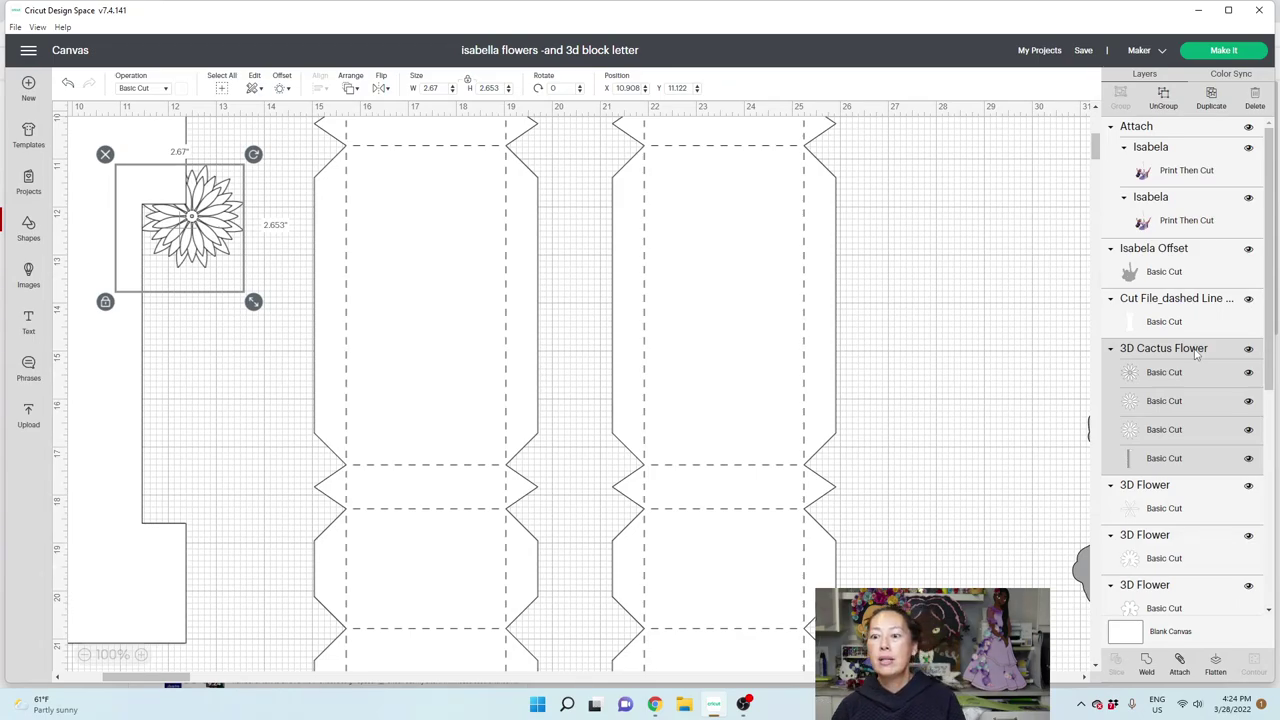
{"action": "right_click", "coordinate": [1197, 350]}
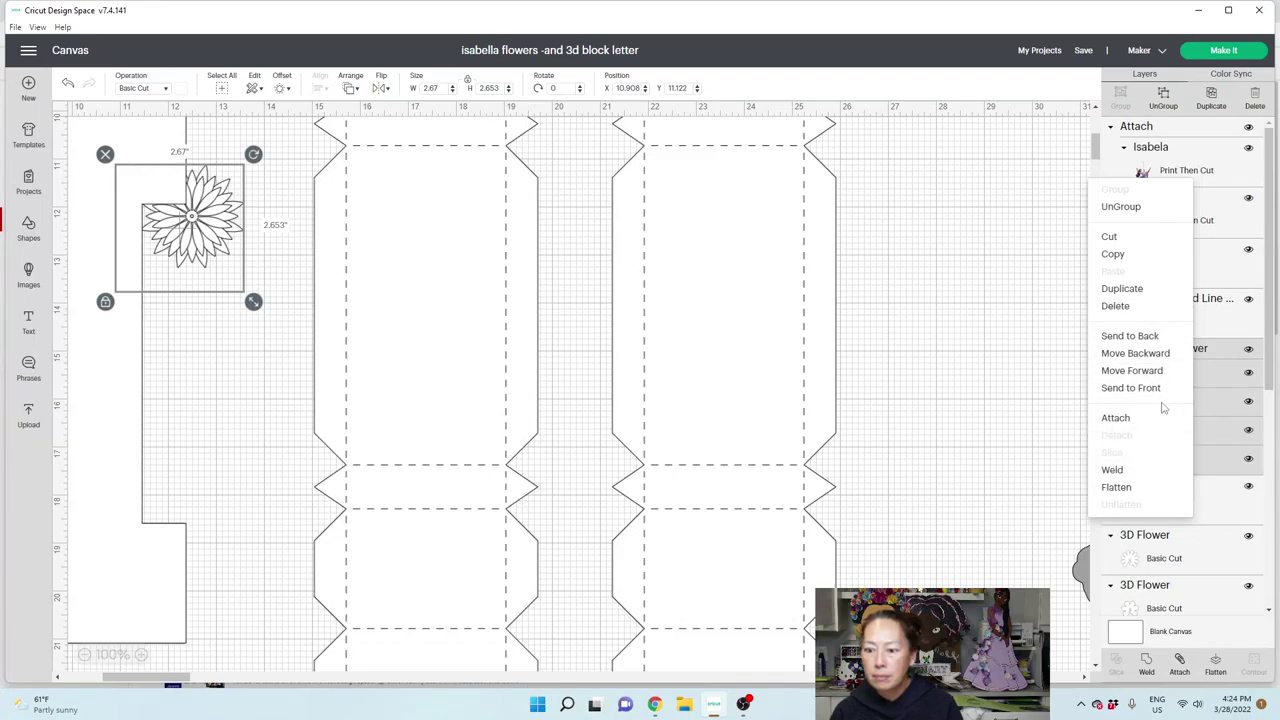
{"action": "left_click", "coordinate": [1222, 348]}
{"action": "right_click", "coordinate": [1219, 349]}
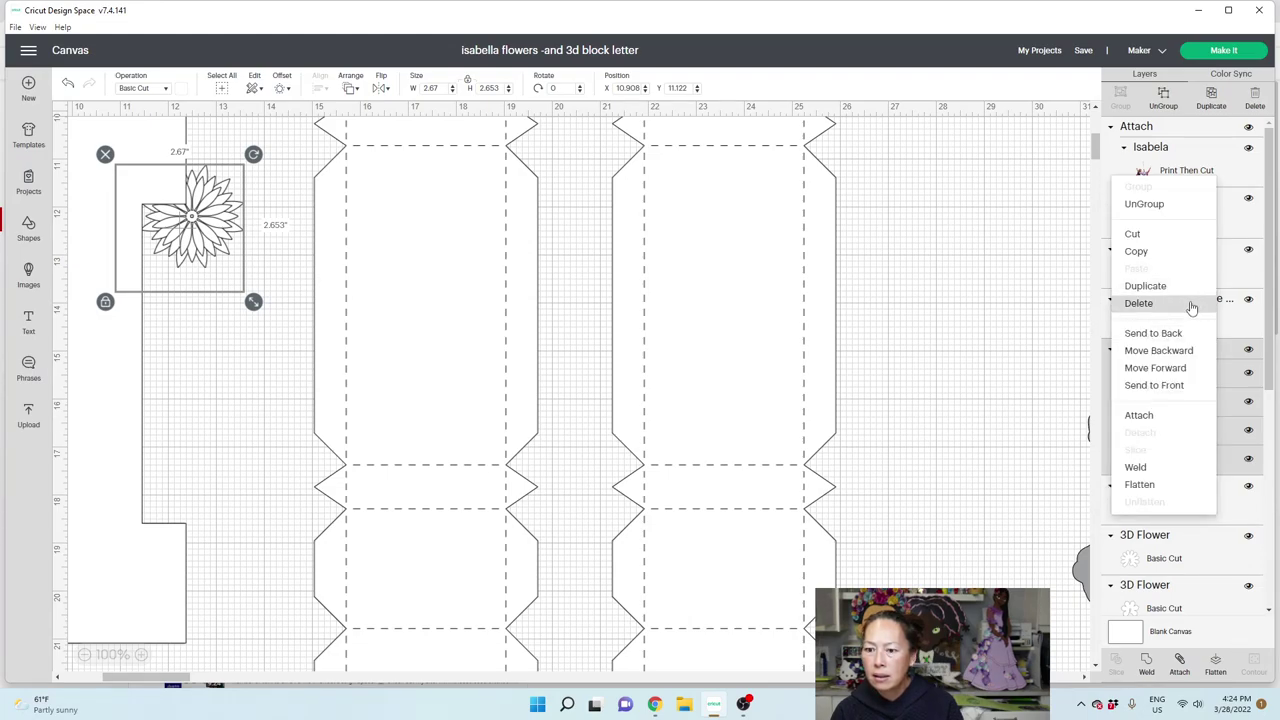
{"action": "left_click", "coordinate": [1228, 352]}
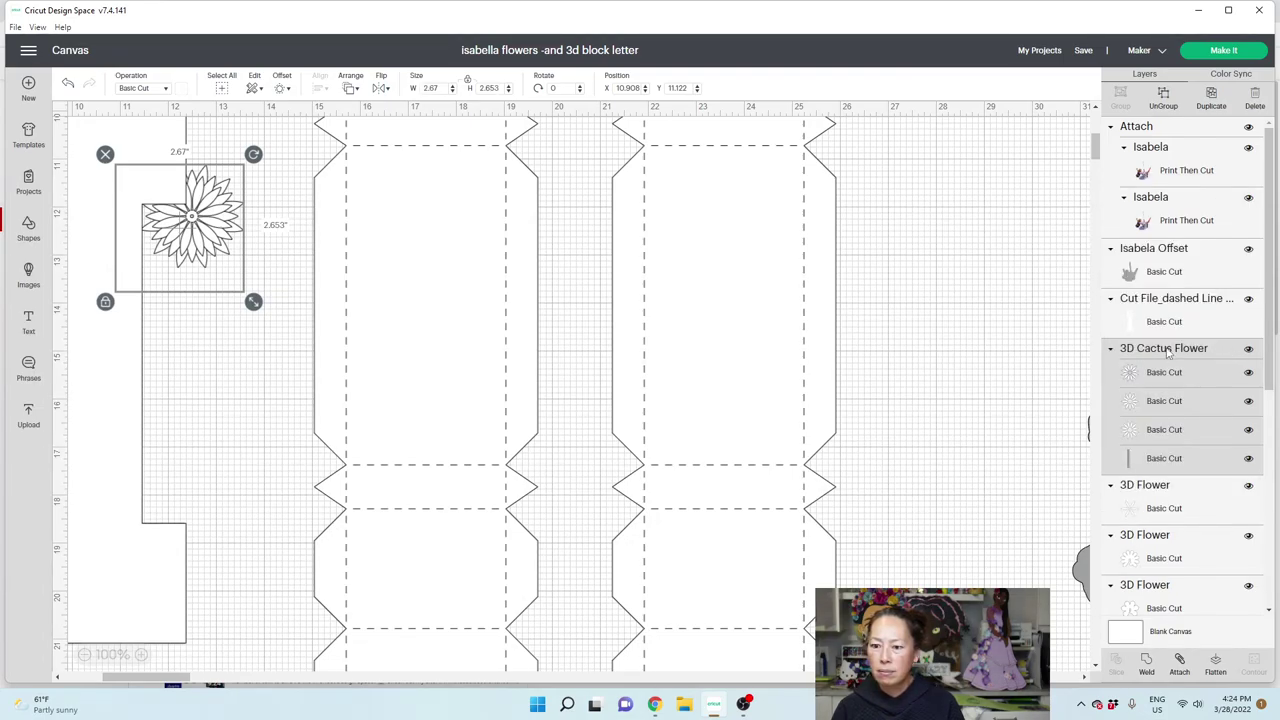
{"action": "left_click", "coordinate": [1111, 351]}
{"action": "left_click", "coordinate": [1111, 352]}
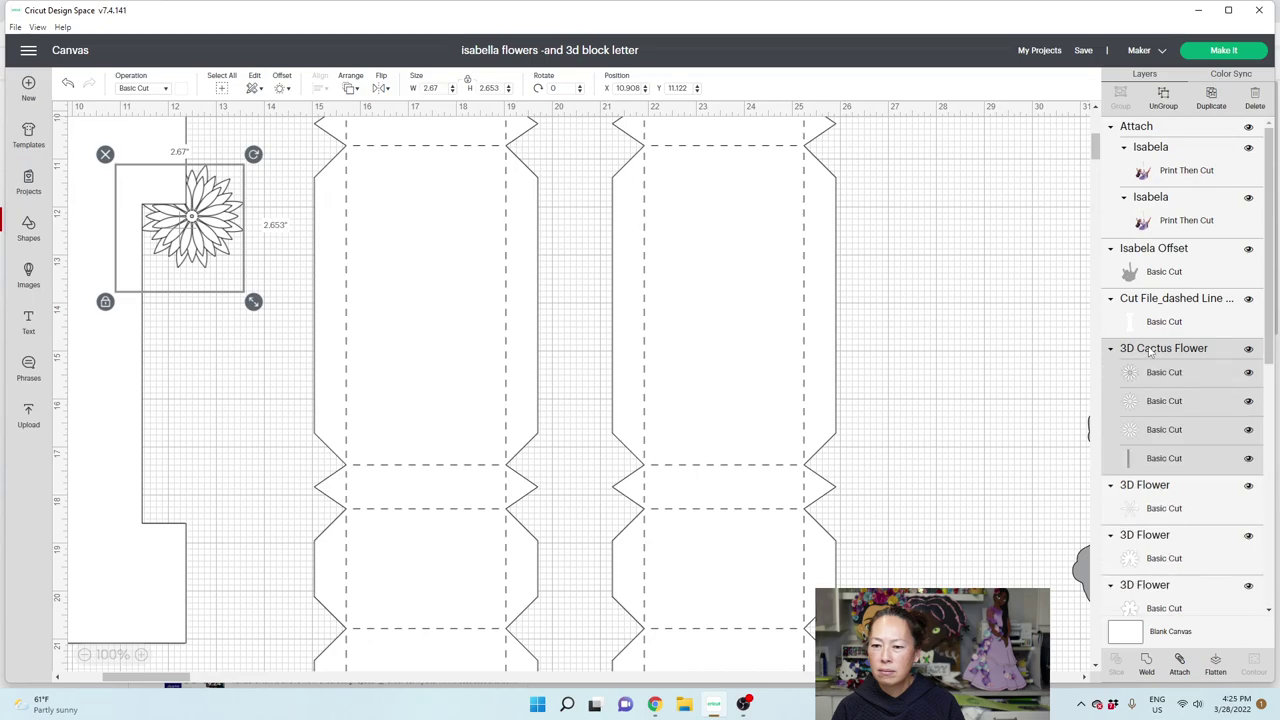
{"action": "right_click", "coordinate": [1149, 350]}
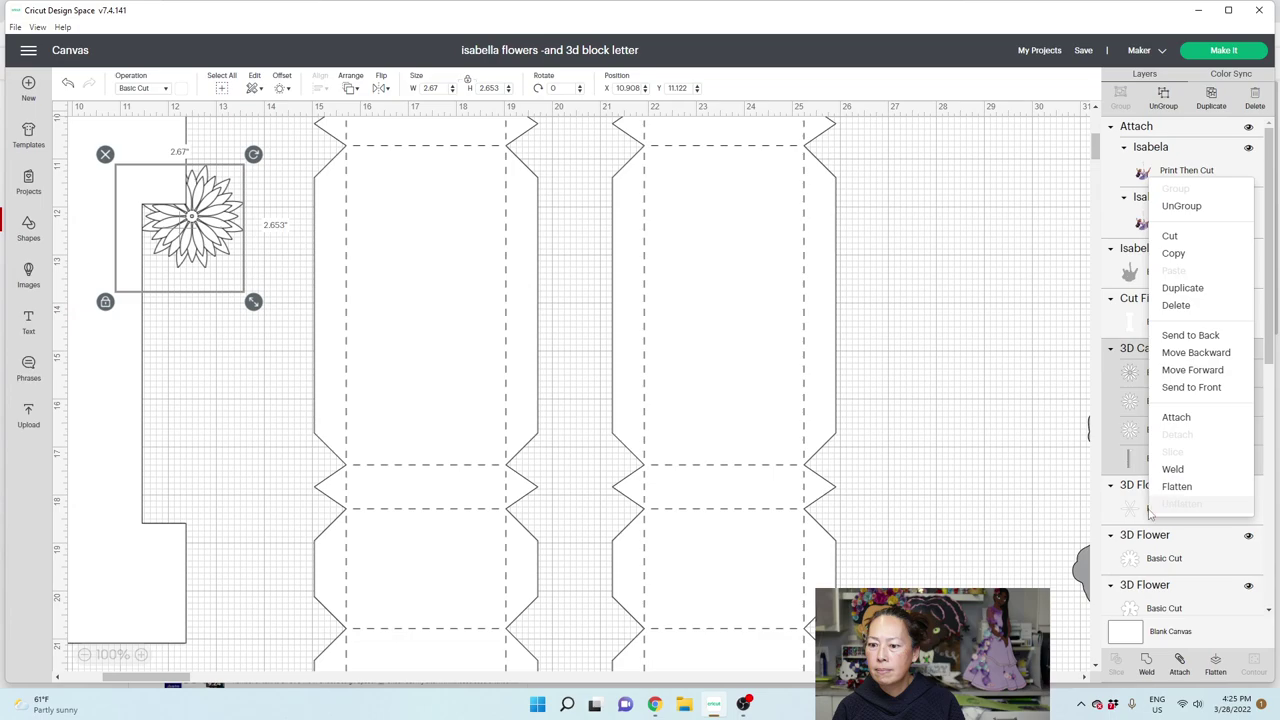
{"action": "left_click", "coordinate": [1110, 434]}
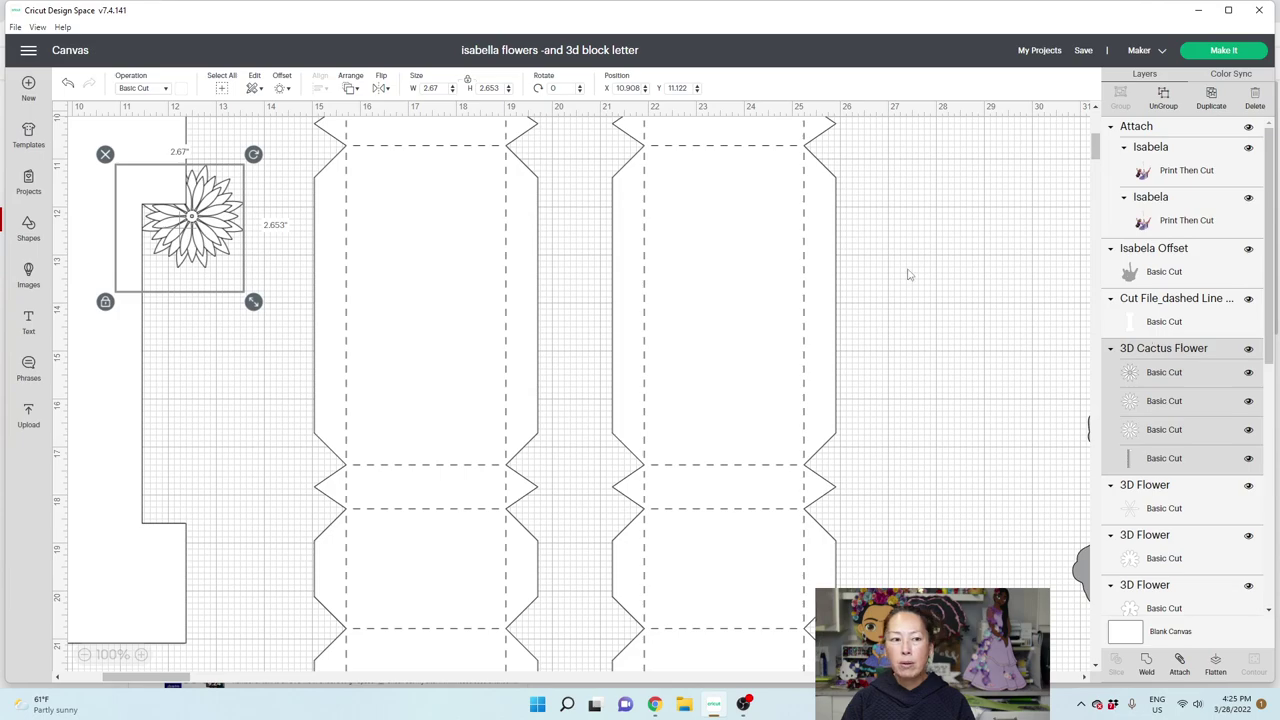
{"action": "left_click", "coordinate": [28, 50]}
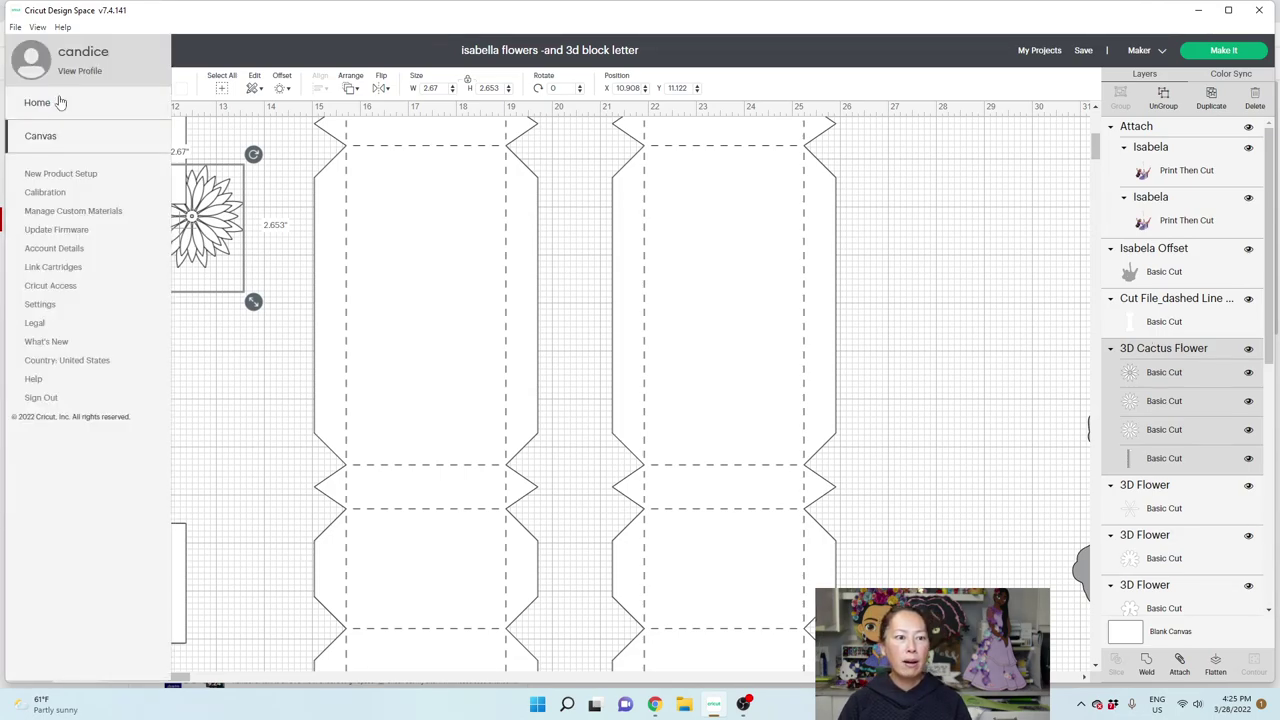
{"action": "left_click", "coordinate": [37, 103]}
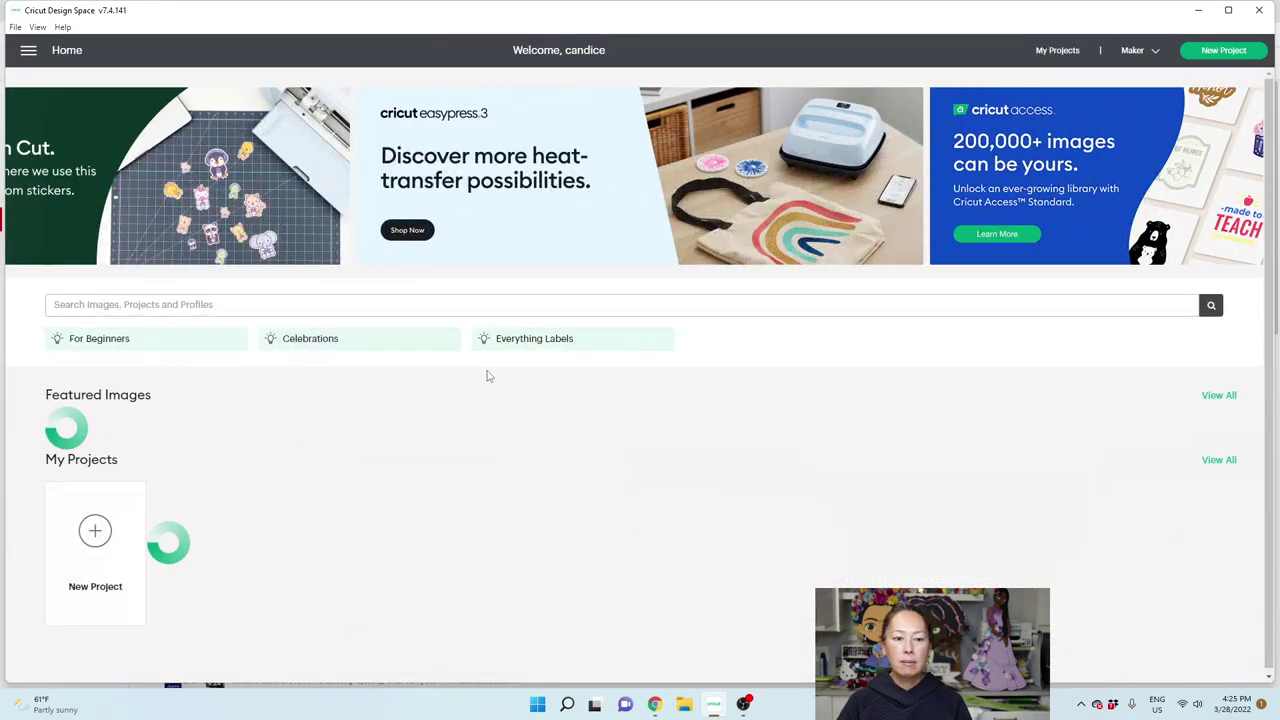
{"action": "scroll", "coordinate": [487, 376], "scroll_direction": "down", "scroll_amount": 2}
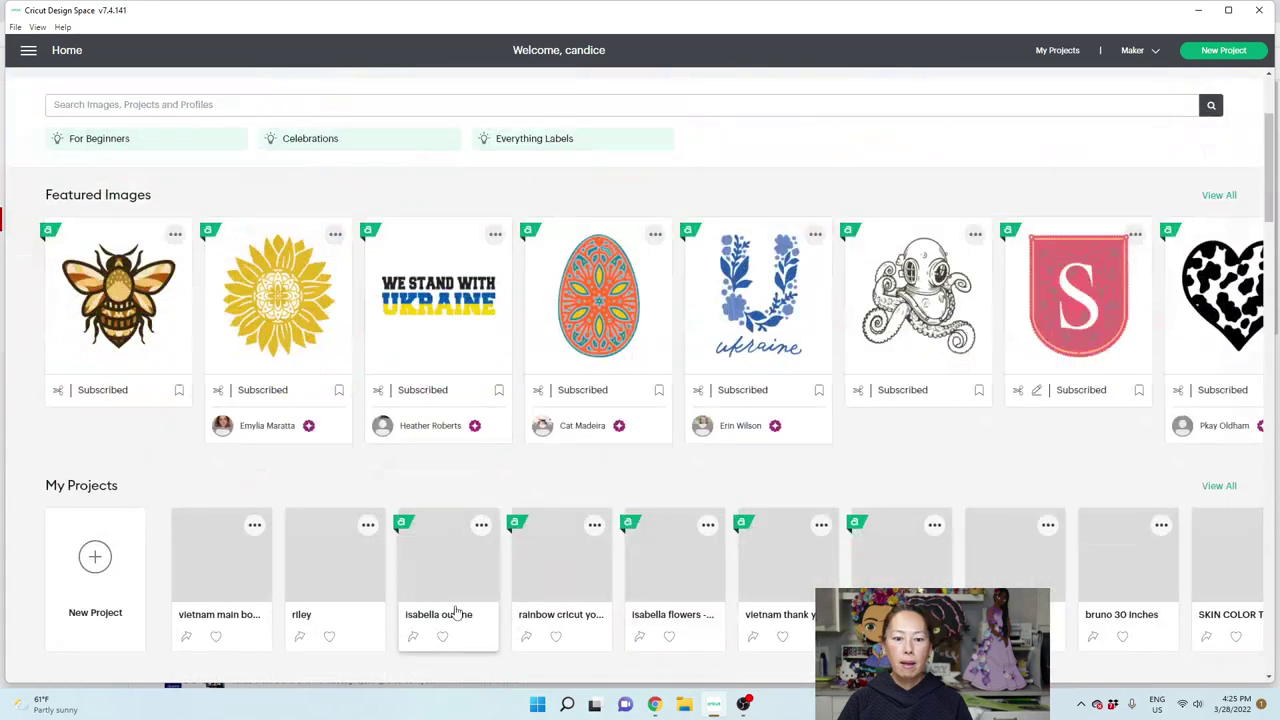
{"action": "left_click", "coordinate": [673, 561]}
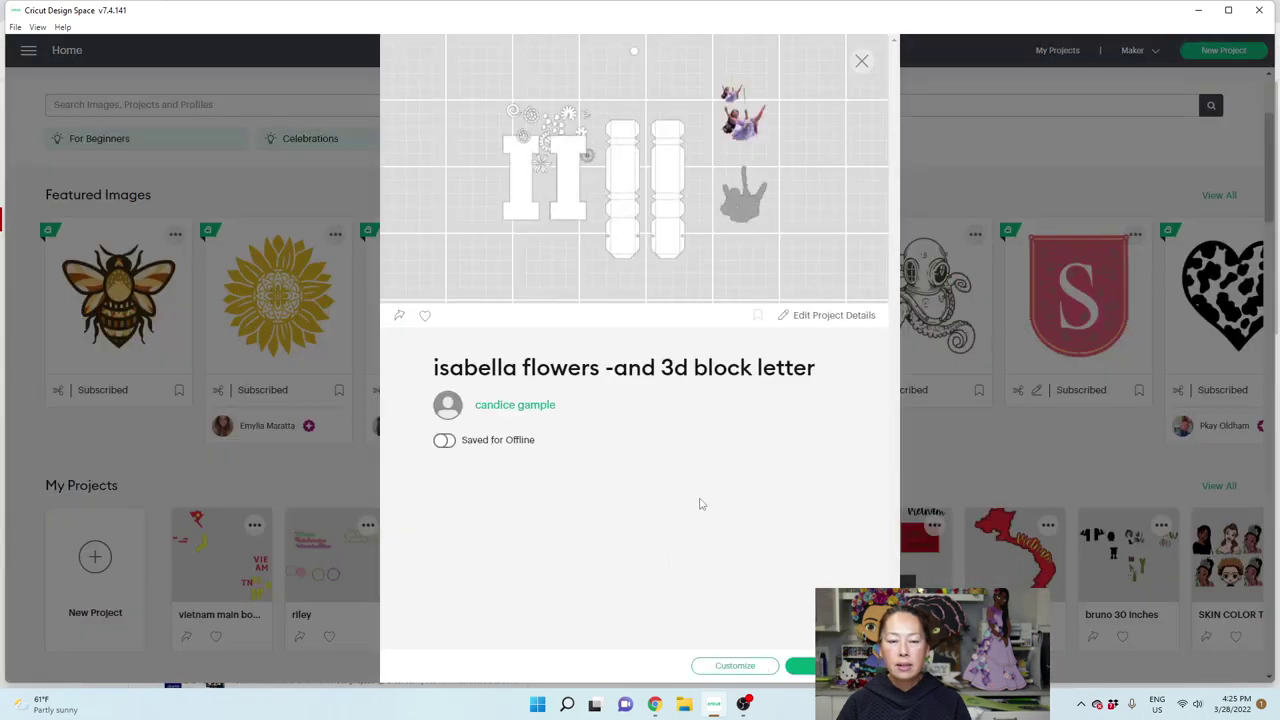
{"action": "left_click", "coordinate": [822, 315]}
{"action": "scroll", "coordinate": [660, 400], "scroll_direction": "down", "scroll_amount": 1}
{"action": "scroll", "coordinate": [640, 450], "scroll_direction": "down", "scroll_amount": 3}
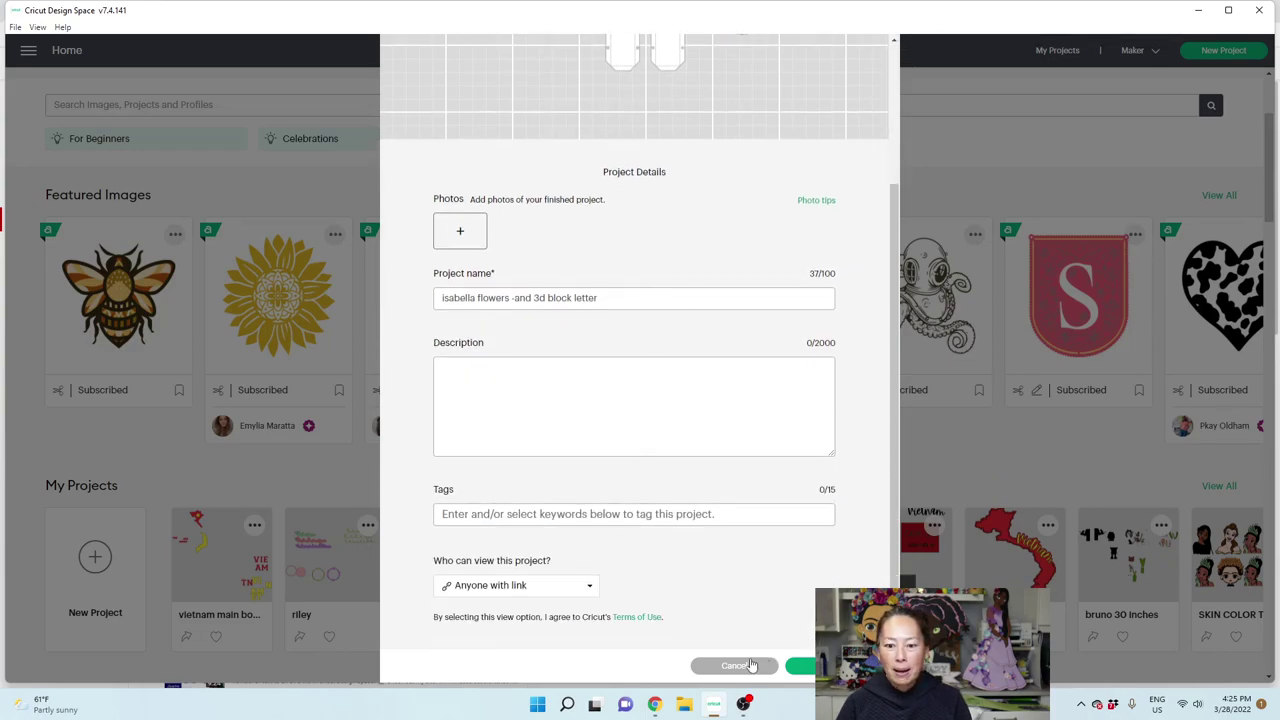
{"action": "left_click", "coordinate": [742, 667]}
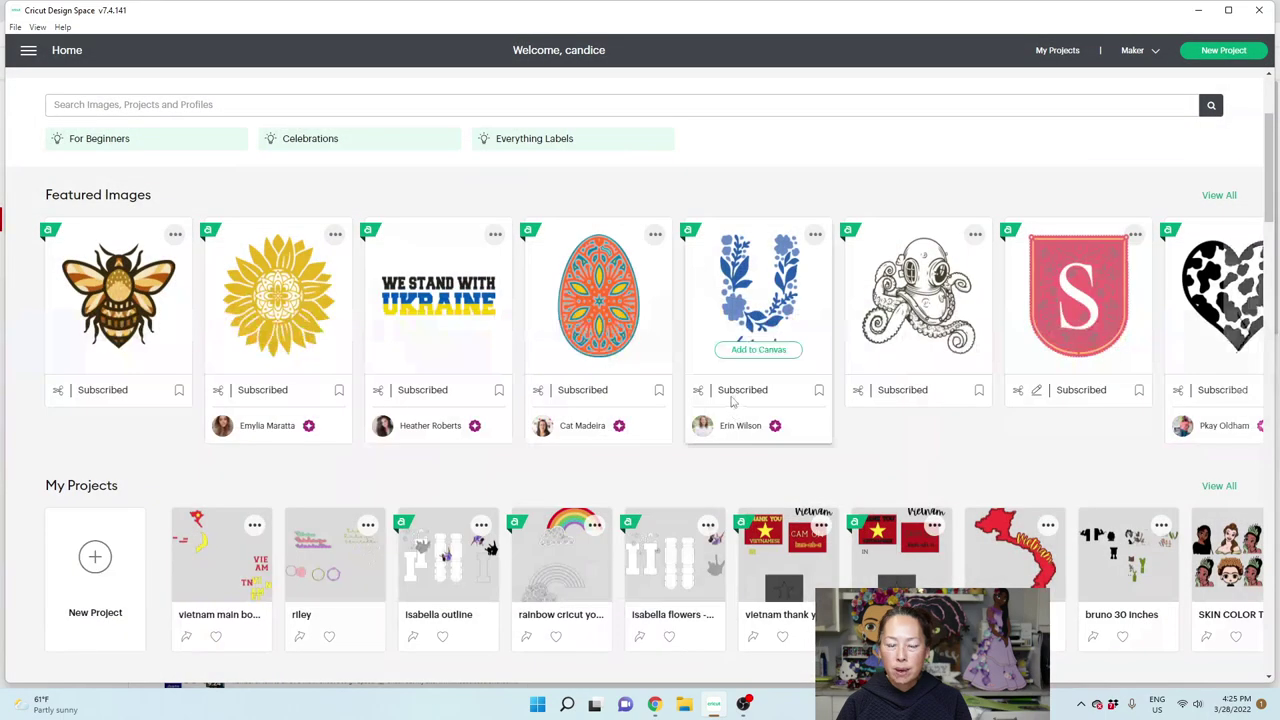
{"action": "left_click", "coordinate": [661, 577]}
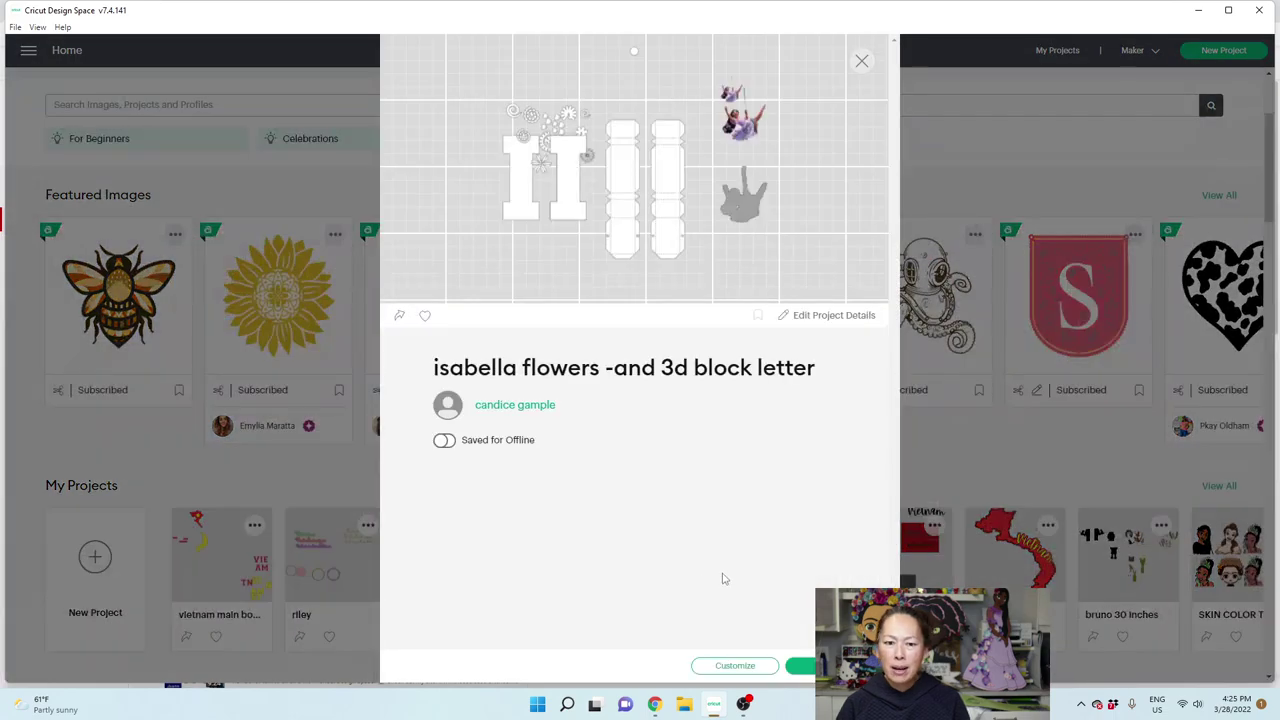
{"action": "left_click", "coordinate": [740, 666]}
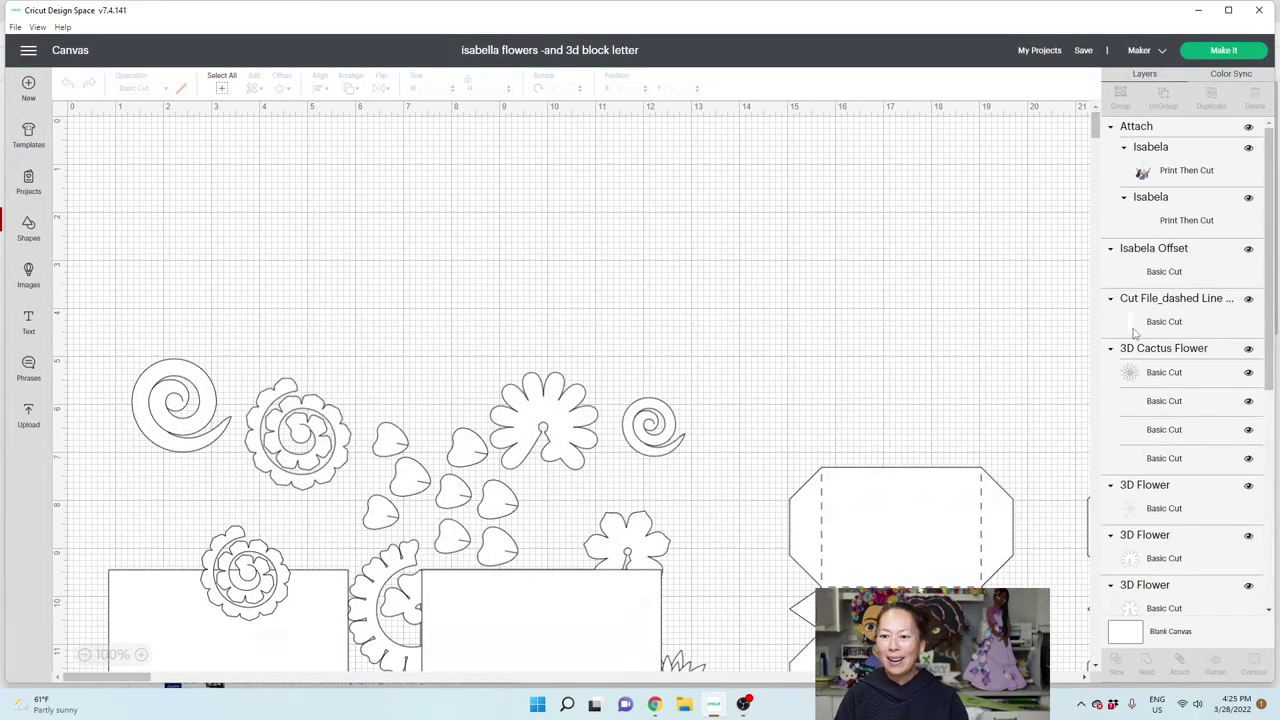
Look up the image info for the 3D Cactus Flower pieces.
{"action": "right_click", "coordinate": [1180, 376]}
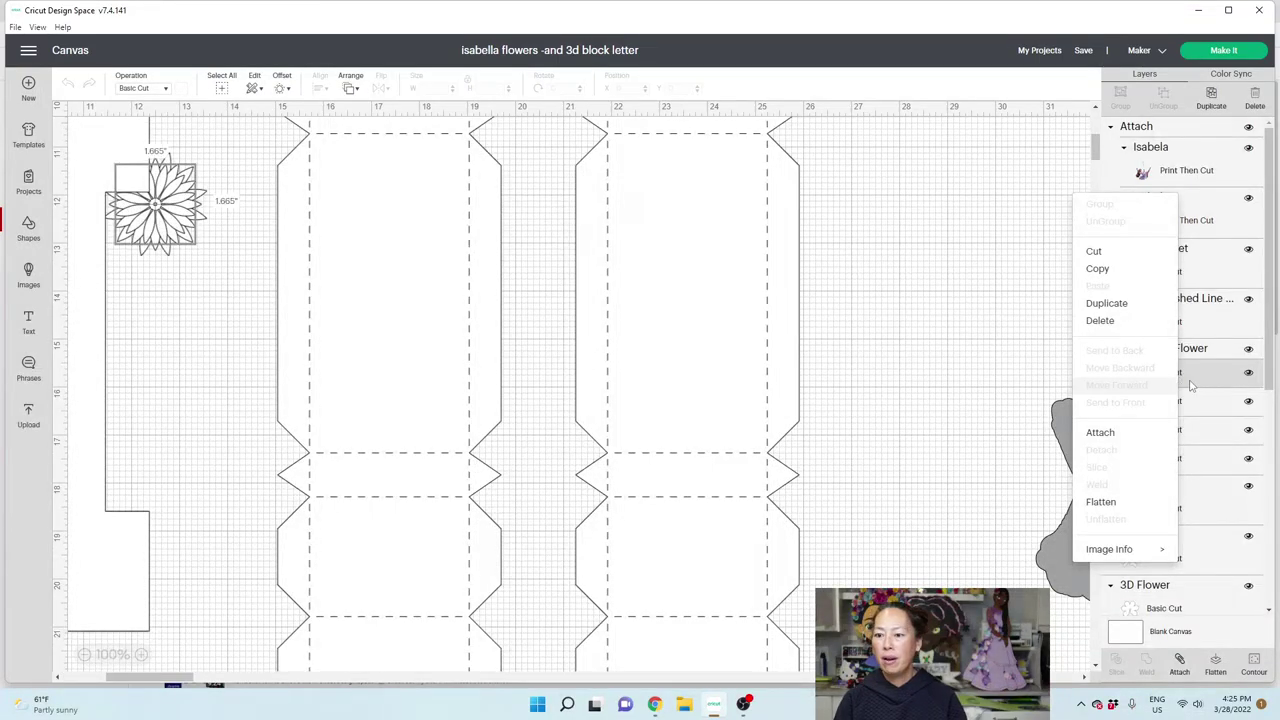
{"action": "left_click", "coordinate": [1204, 356]}
{"action": "right_click", "coordinate": [1203, 352]}
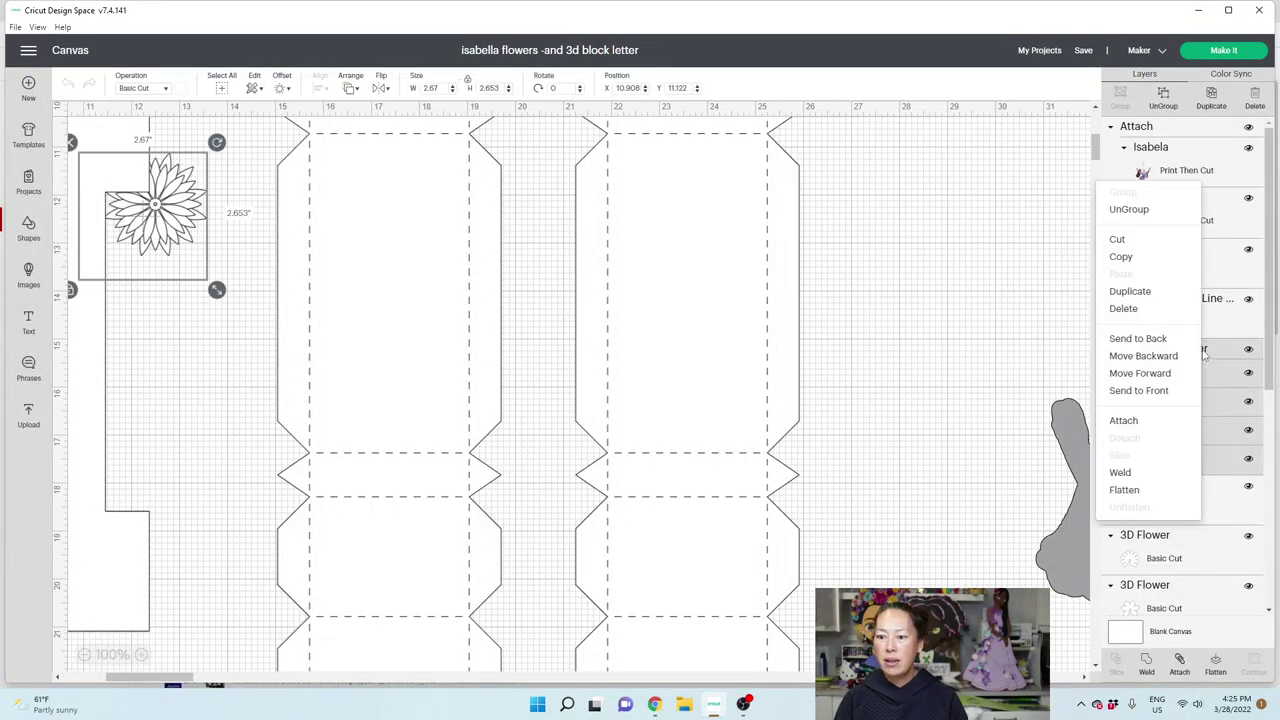
{"action": "left_click", "coordinate": [1212, 374]}
{"action": "right_click", "coordinate": [1212, 380]}
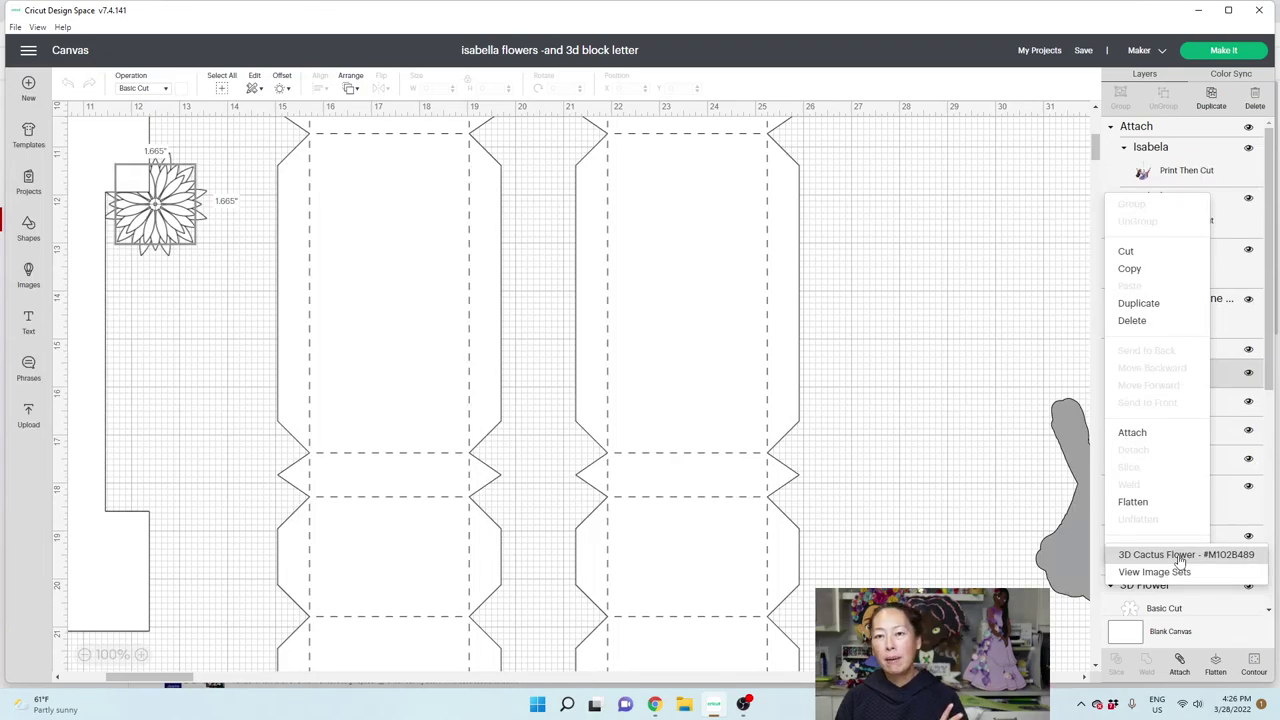
{"action": "left_click", "coordinate": [947, 503]}
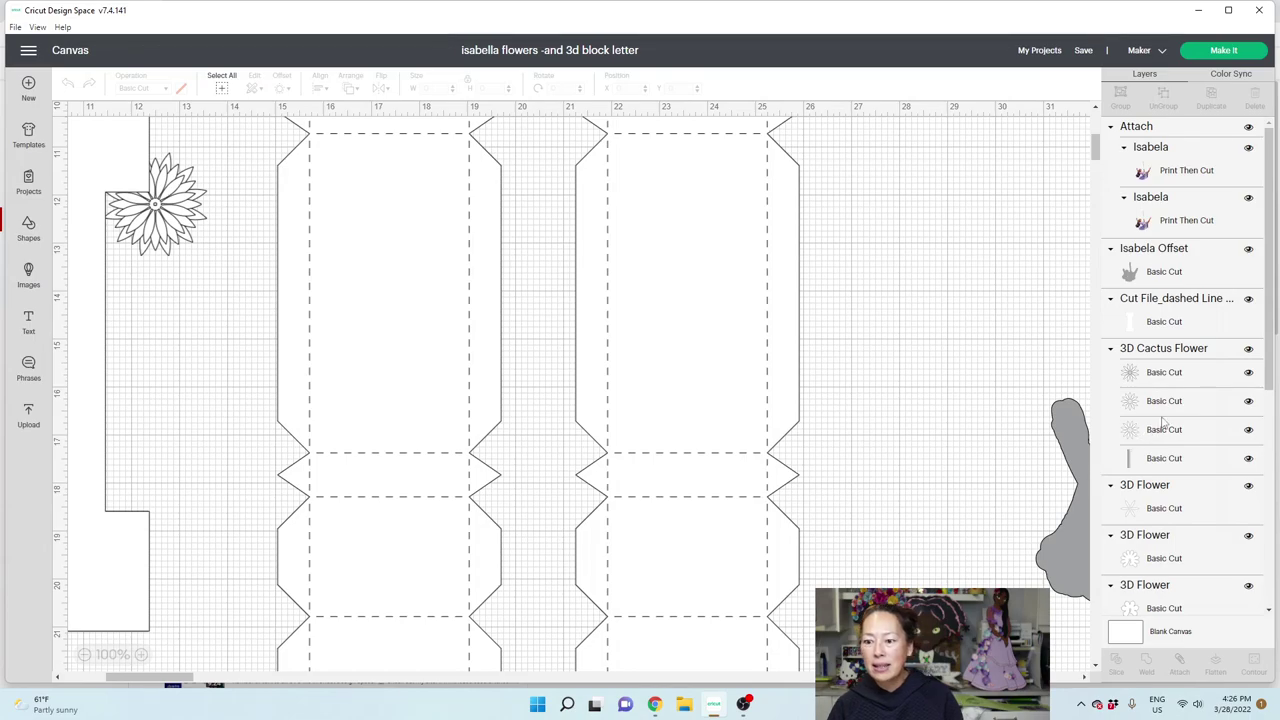
Check the image IDs of the 3D Flower and spiral Rose layers.
{"action": "scroll", "coordinate": [1163, 424], "scroll_direction": "down", "scroll_amount": 2}
{"action": "left_click", "coordinate": [1150, 352]}
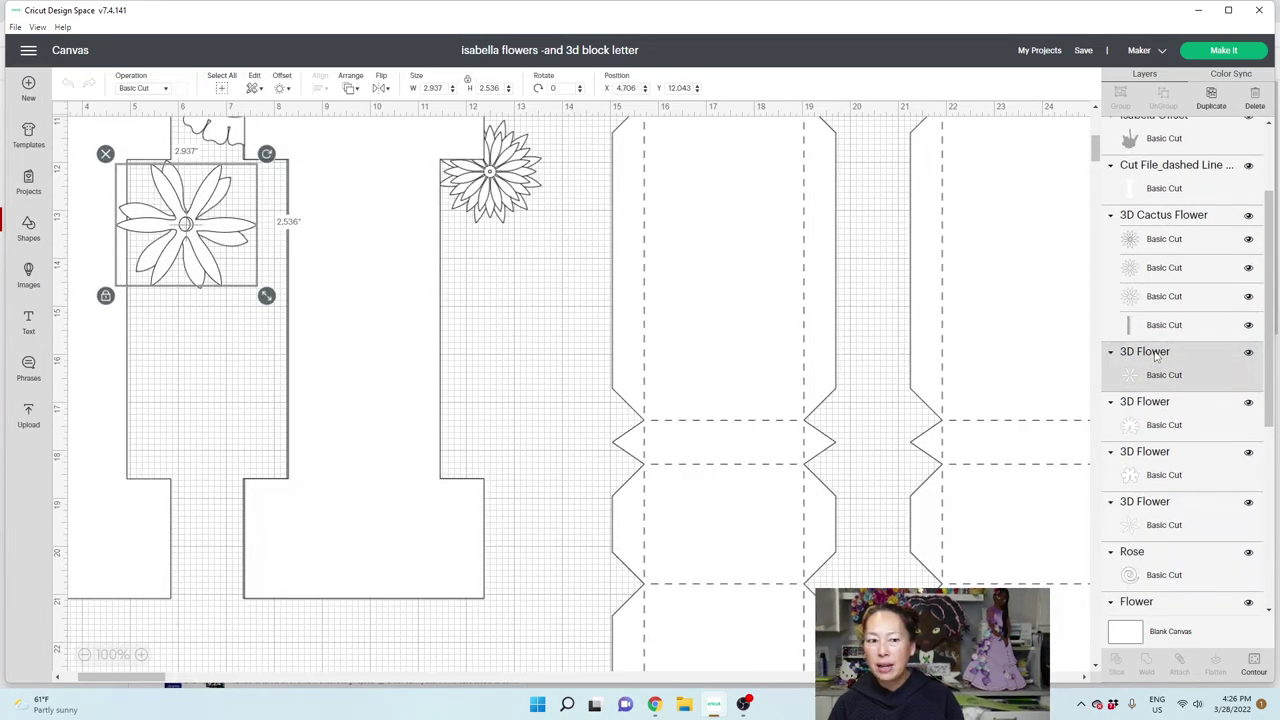
{"action": "right_click", "coordinate": [1155, 356]}
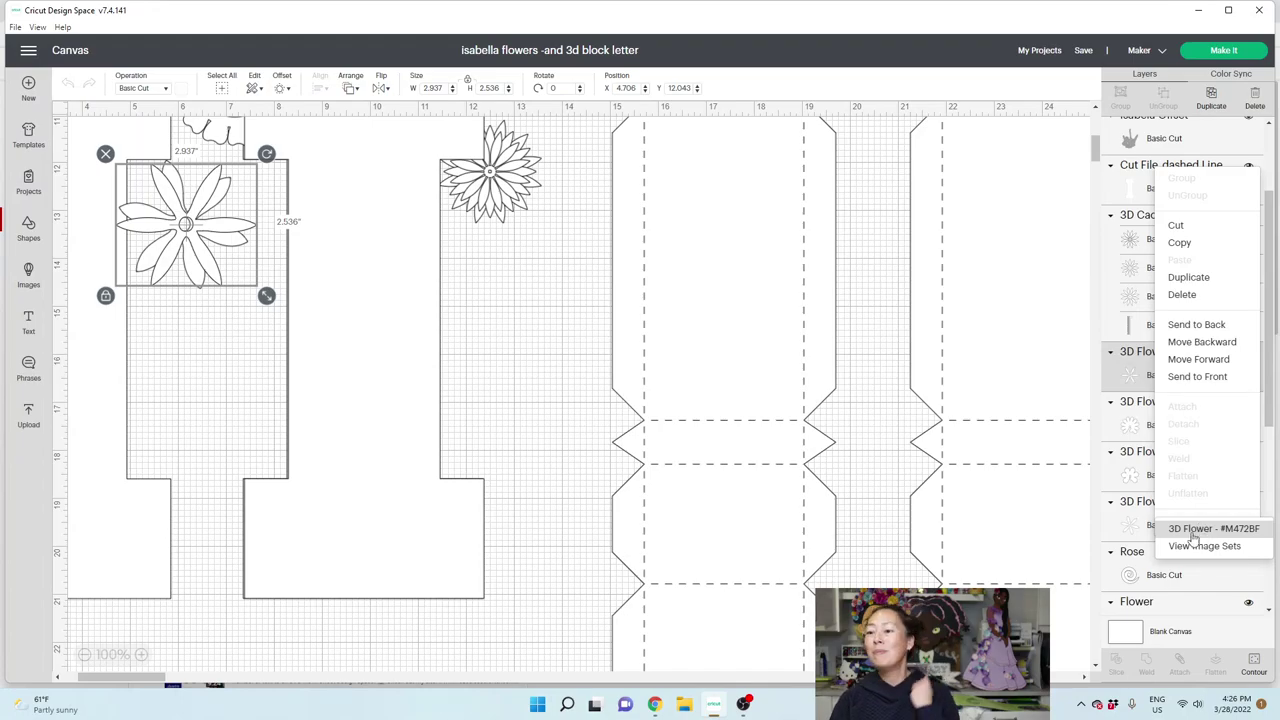
{"action": "left_click", "coordinate": [1125, 420]}
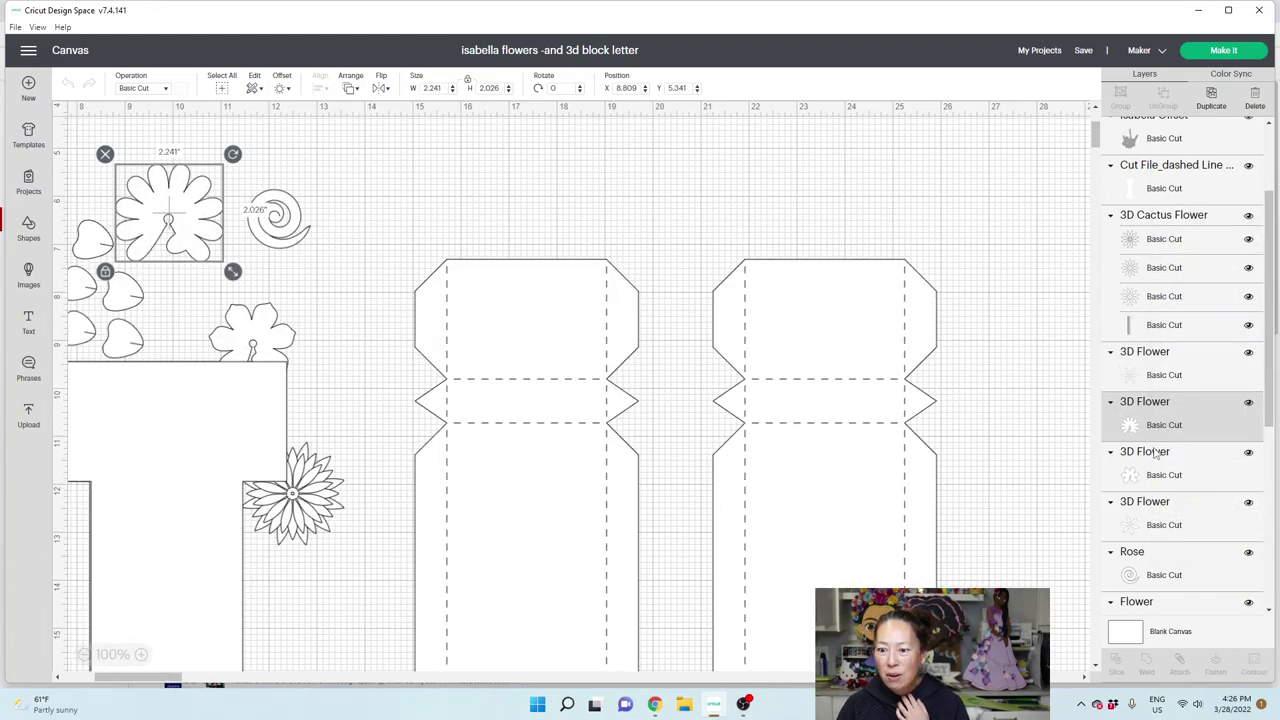
{"action": "scroll", "coordinate": [1155, 478], "scroll_direction": "down", "scroll_amount": 3}
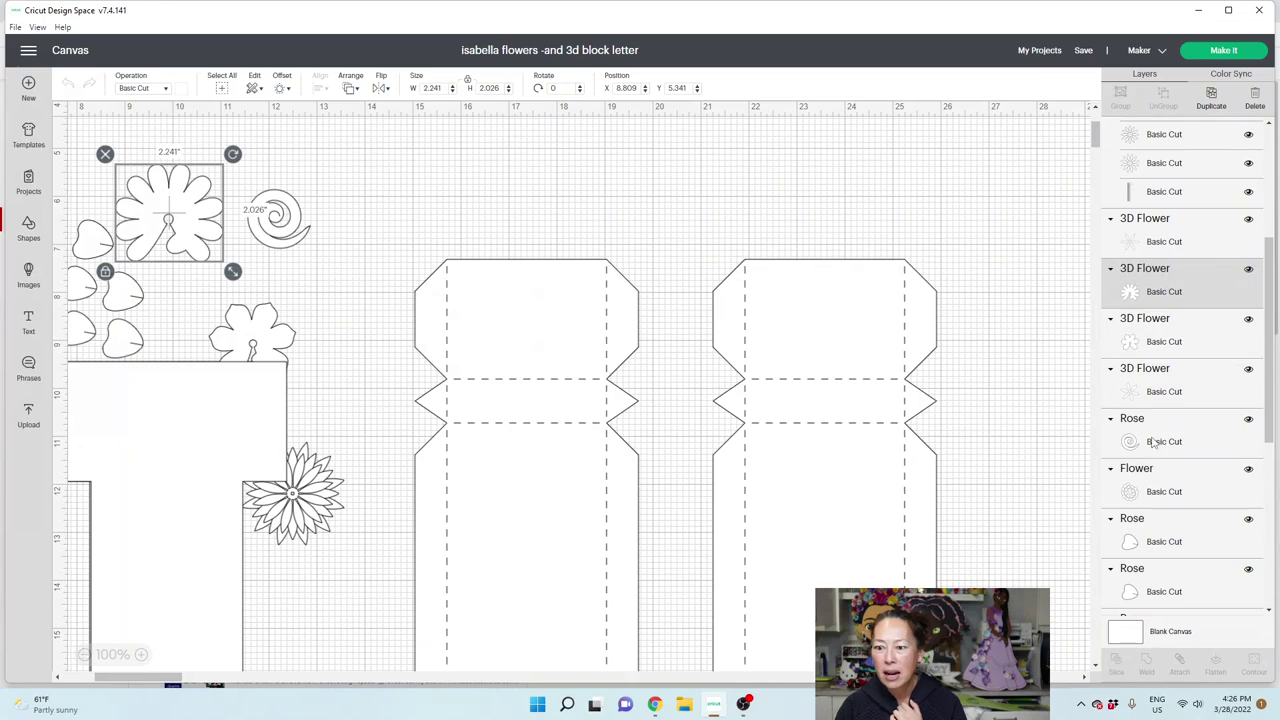
{"action": "left_click", "coordinate": [1141, 430]}
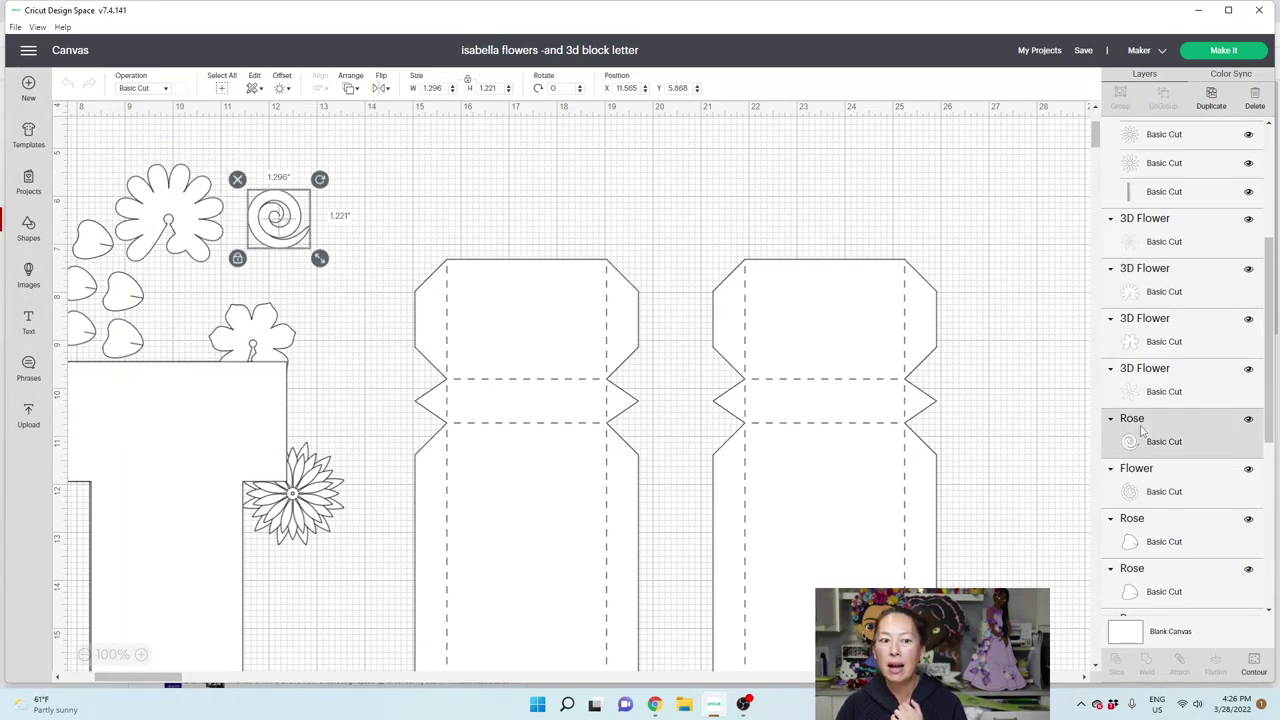
Find the Rose piece's image set and choose the rose result for #MFFB53C.
{"action": "scroll", "coordinate": [1146, 470], "scroll_direction": "down", "scroll_amount": 6}
{"action": "scroll", "coordinate": [1147, 491], "scroll_direction": "down", "scroll_amount": 3}
{"action": "left_click", "coordinate": [1149, 494]}
{"action": "right_click", "coordinate": [1148, 496]}
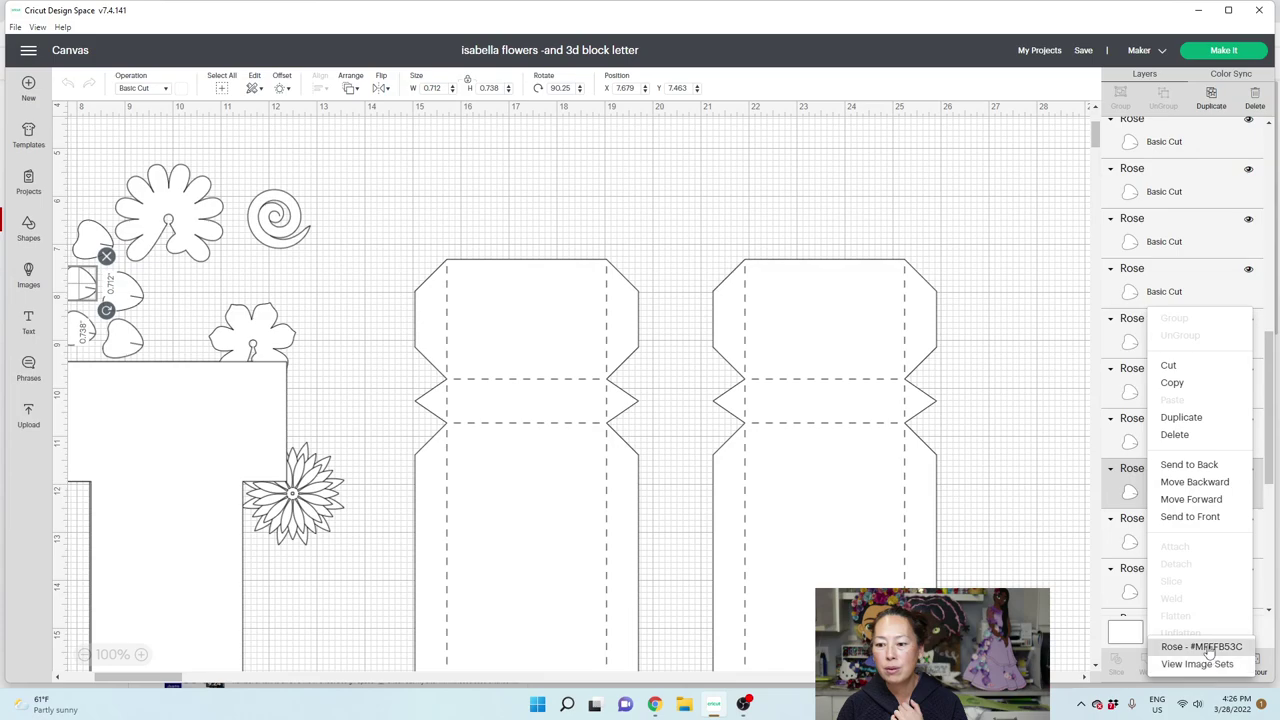
{"action": "left_click", "coordinate": [1202, 647]}
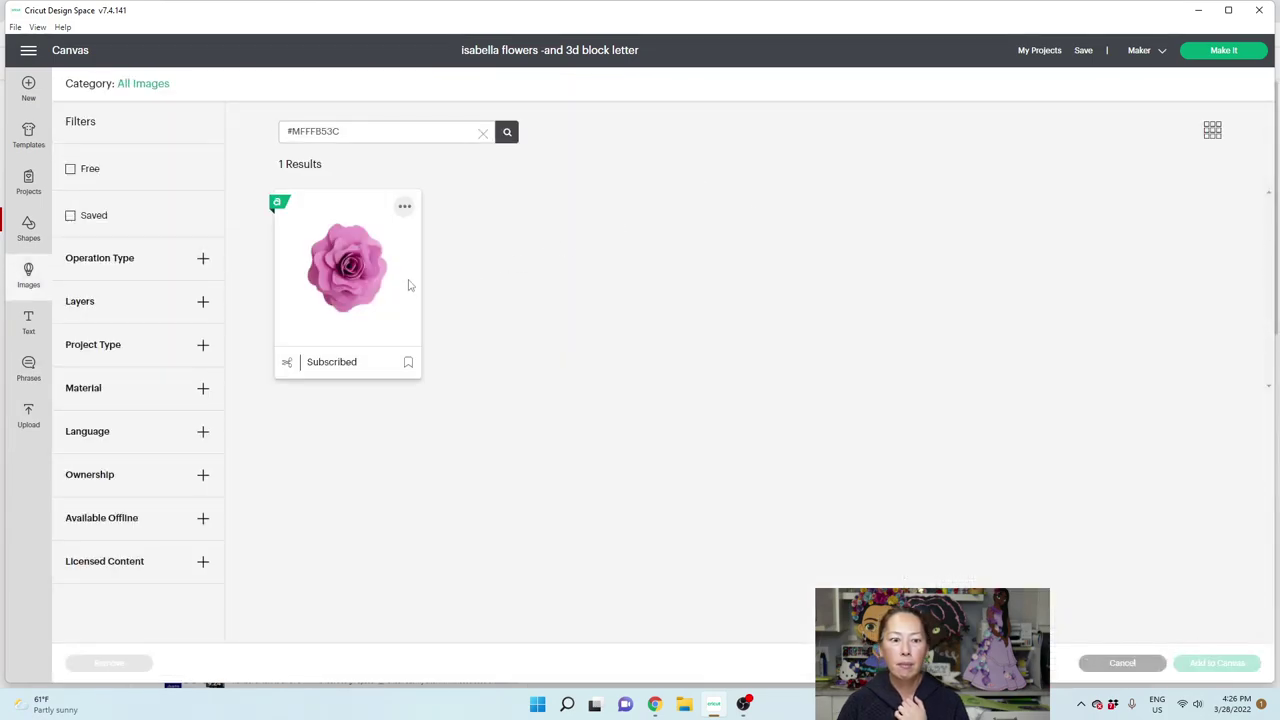
{"action": "left_click", "coordinate": [350, 276]}
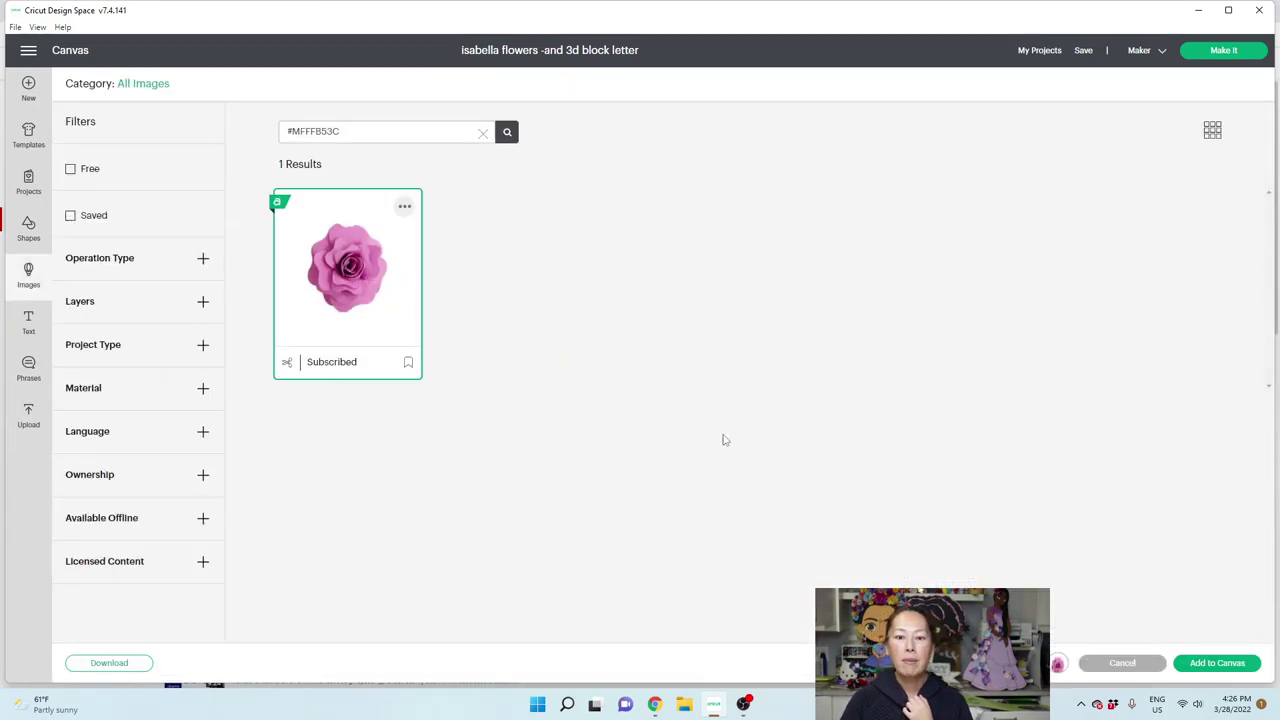
Add the pink rose to the canvas and drag it onto the flower area.
{"action": "left_click", "coordinate": [1210, 663]}
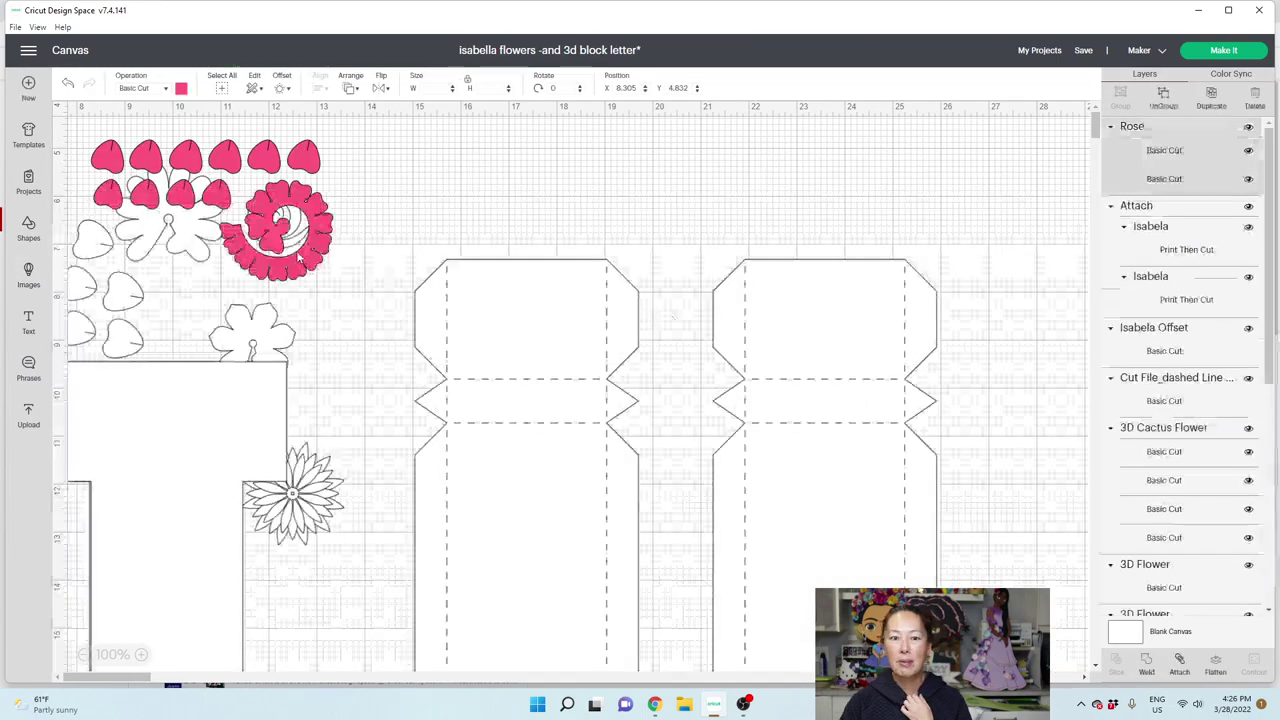
{"action": "left_click_drag", "start_coordinate": [291, 237], "coordinate": [718, 250]}
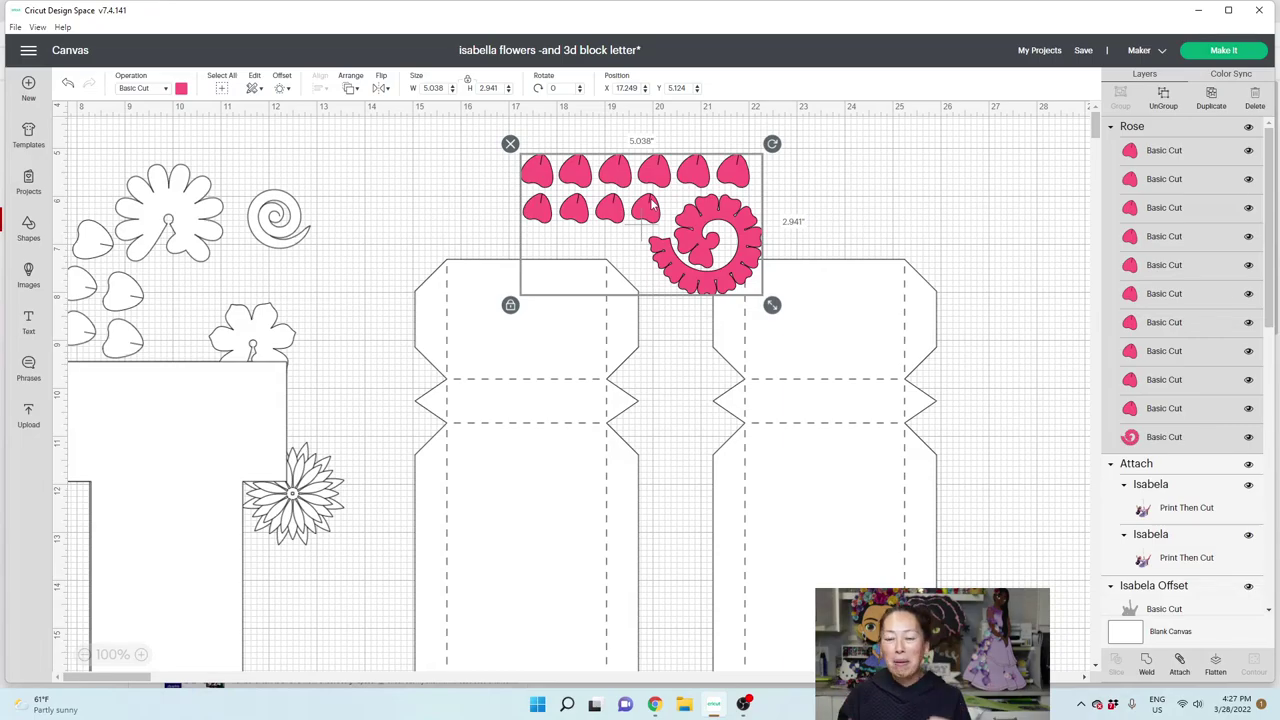
{"action": "left_click_drag", "start_coordinate": [670, 196], "coordinate": [336, 207]}
Detach the two attached Isabela images and delete the small Isabela copy.
{"action": "left_click", "coordinate": [84, 655]}
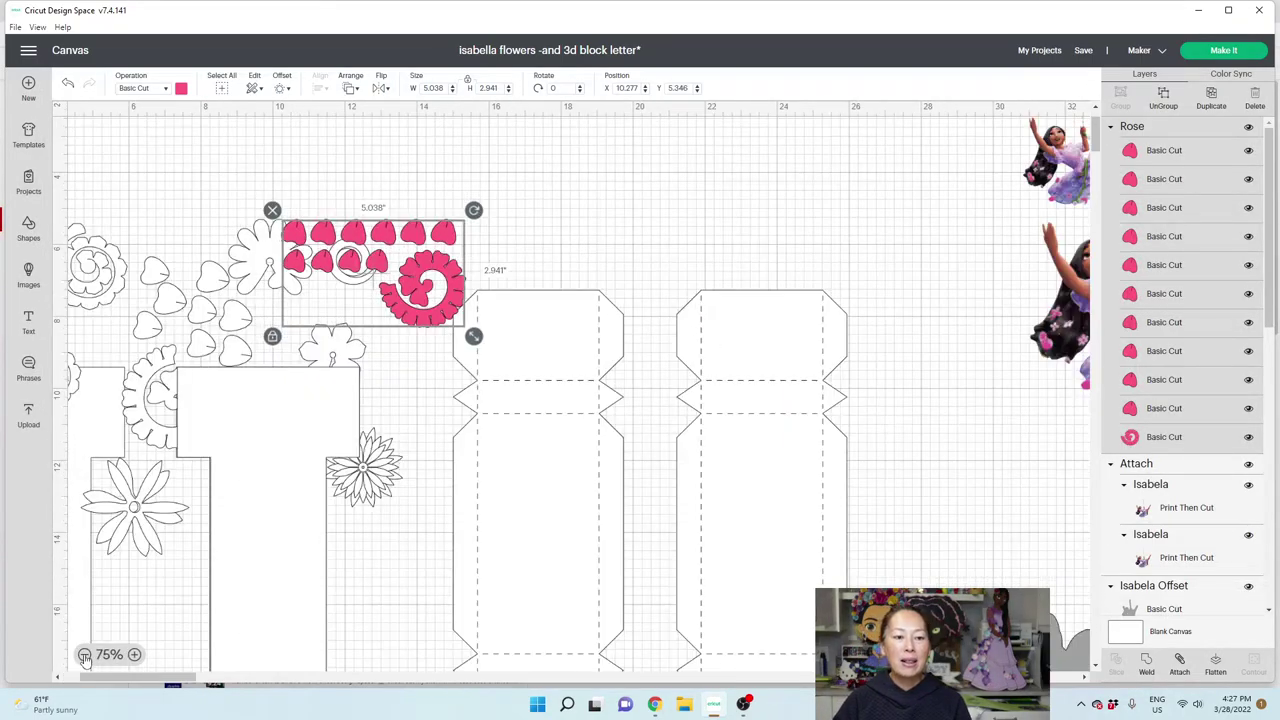
{"action": "left_click", "coordinate": [84, 655]}
{"action": "left_click", "coordinate": [704, 360]}
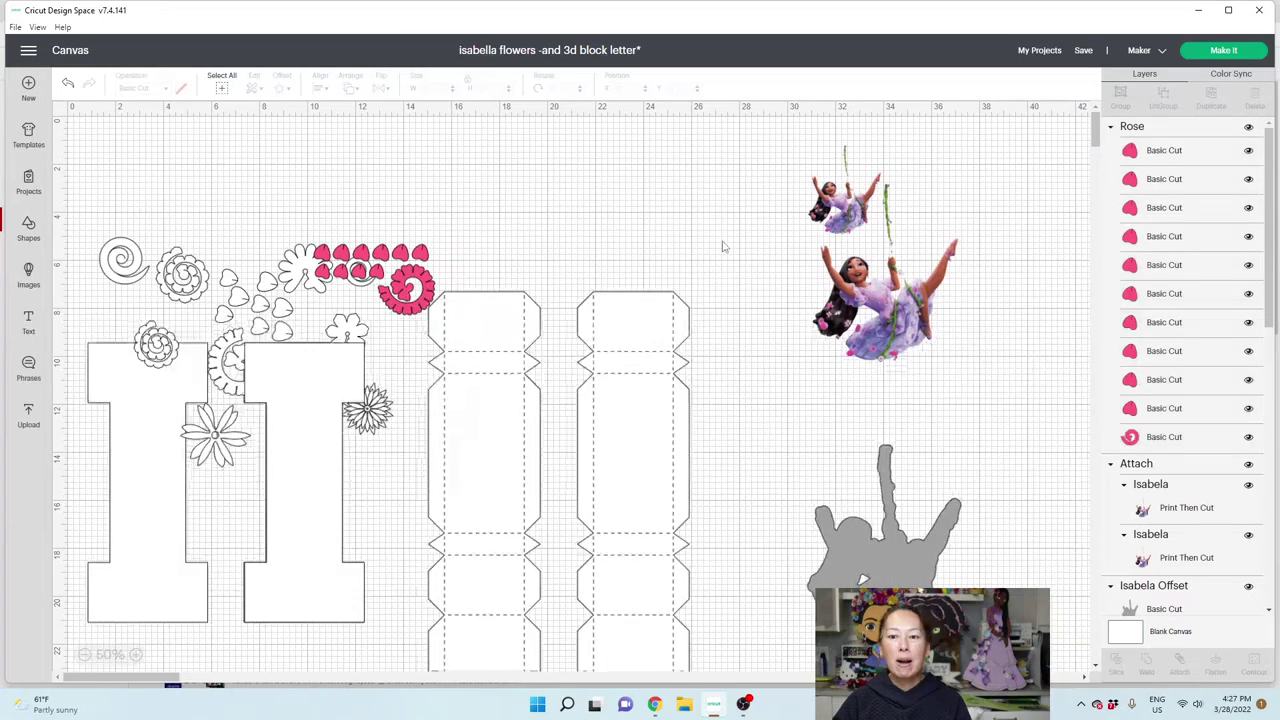
{"action": "left_click", "coordinate": [875, 310]}
{"action": "left_click_drag", "start_coordinate": [874, 309], "coordinate": [884, 330]}
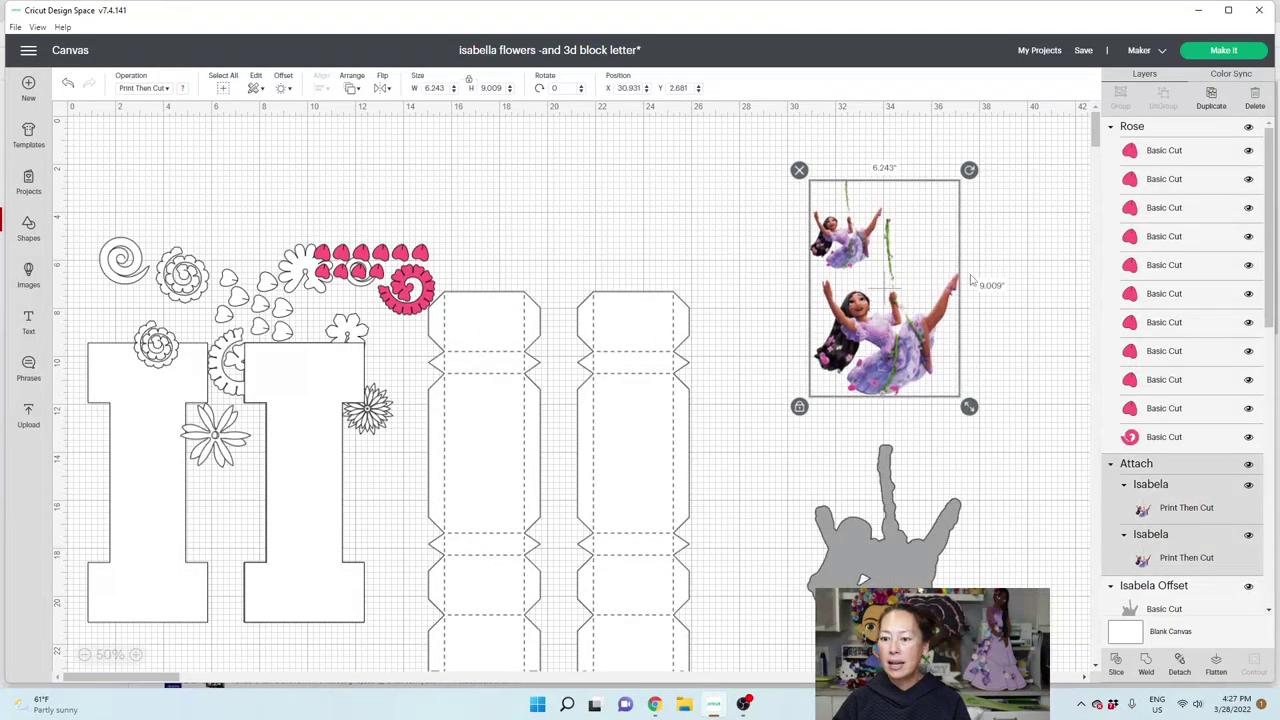
{"action": "left_click", "coordinate": [1180, 665]}
{"action": "left_click_drag", "start_coordinate": [856, 308], "coordinate": [585, 274]}
{"action": "left_click", "coordinate": [828, 242]}
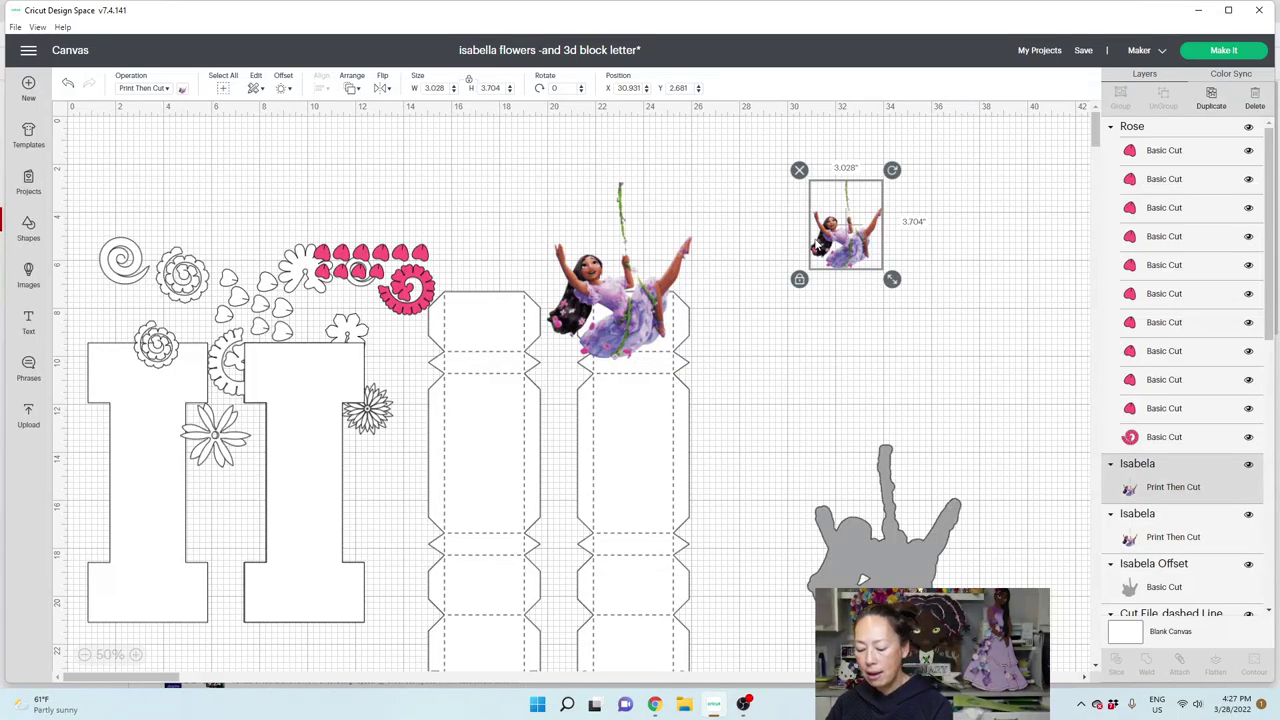
{"action": "key", "text": "Delete"}
Delete the grey Isabela offset, move the I outline right, and resize Isabela over it.
{"action": "left_click_drag", "start_coordinate": [625, 304], "coordinate": [869, 305]}
{"action": "left_click", "coordinate": [890, 470]}
{"action": "key", "text": "Delete"}
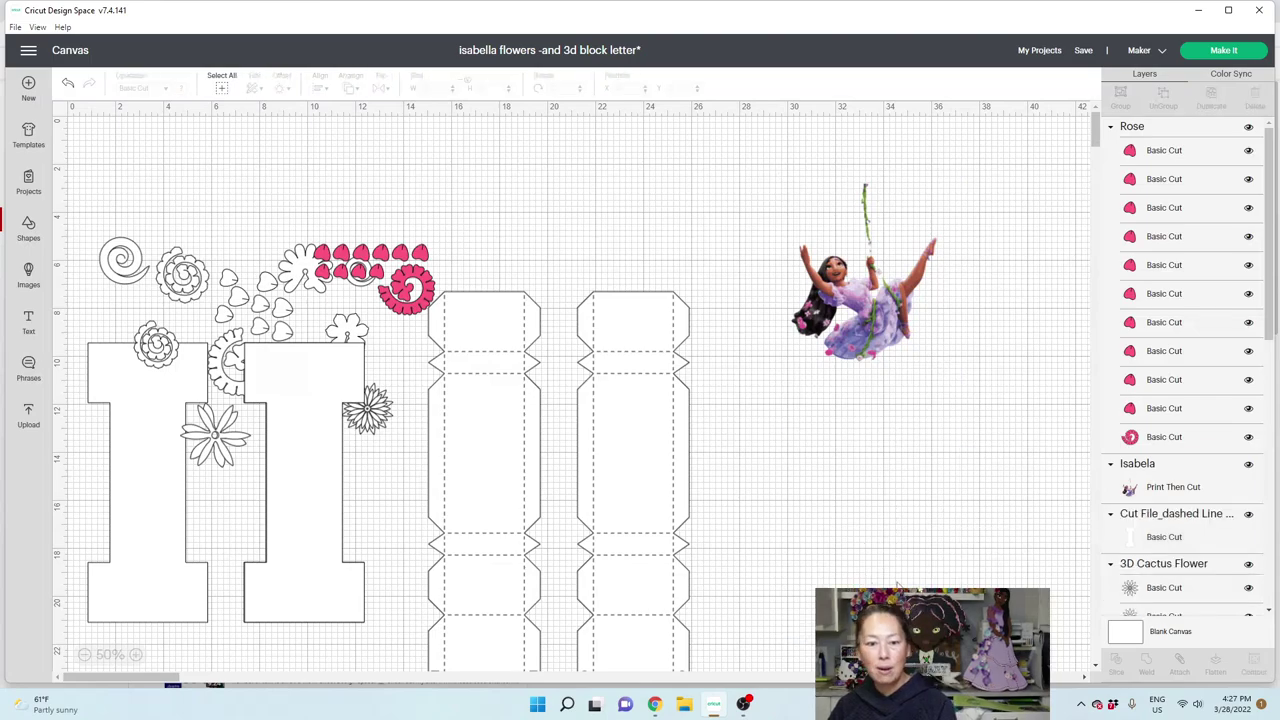
{"action": "left_click_drag", "start_coordinate": [330, 430], "coordinate": [930, 357]}
{"action": "left_click_drag", "start_coordinate": [822, 275], "coordinate": [885, 328]}
{"action": "left_click_drag", "start_coordinate": [1007, 425], "coordinate": [938, 366]}
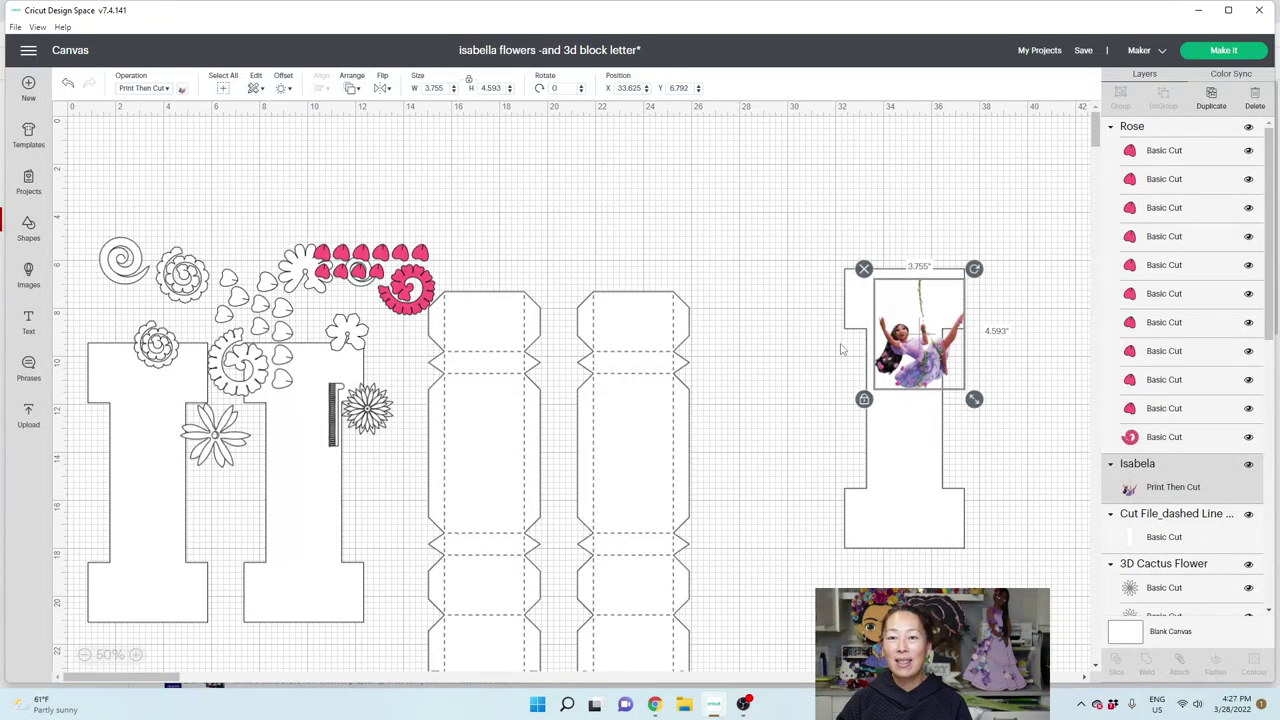
{"action": "left_click_drag", "start_coordinate": [929, 372], "coordinate": [792, 290]}
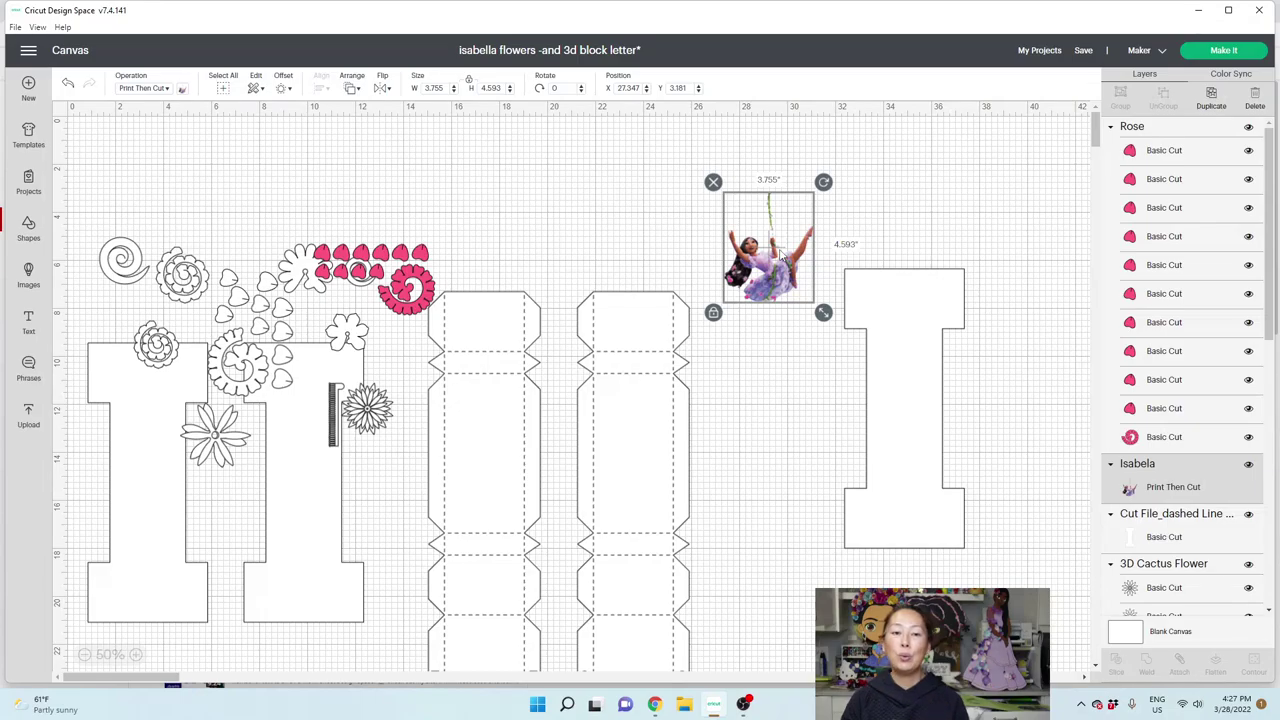
Add a 0.05 in offset around Isabela and colour it light yellow.
{"action": "left_click", "coordinate": [283, 88]}
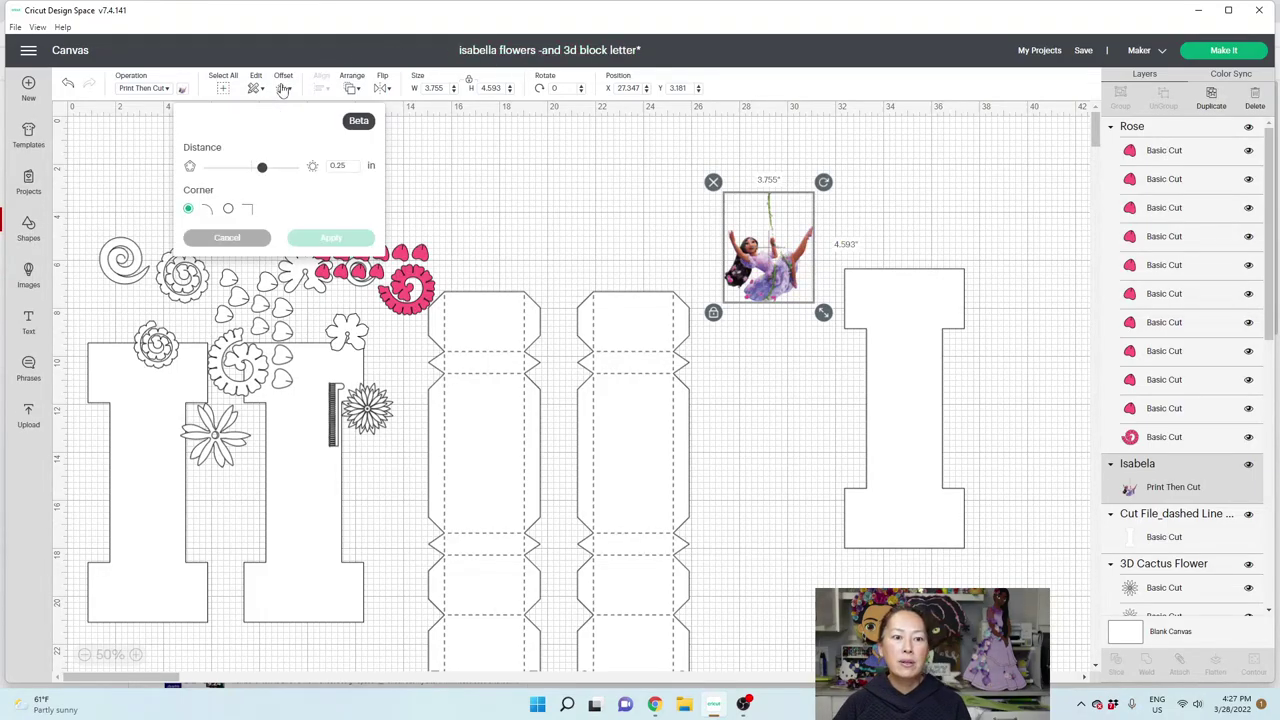
{"action": "double_click", "coordinate": [338, 164]}
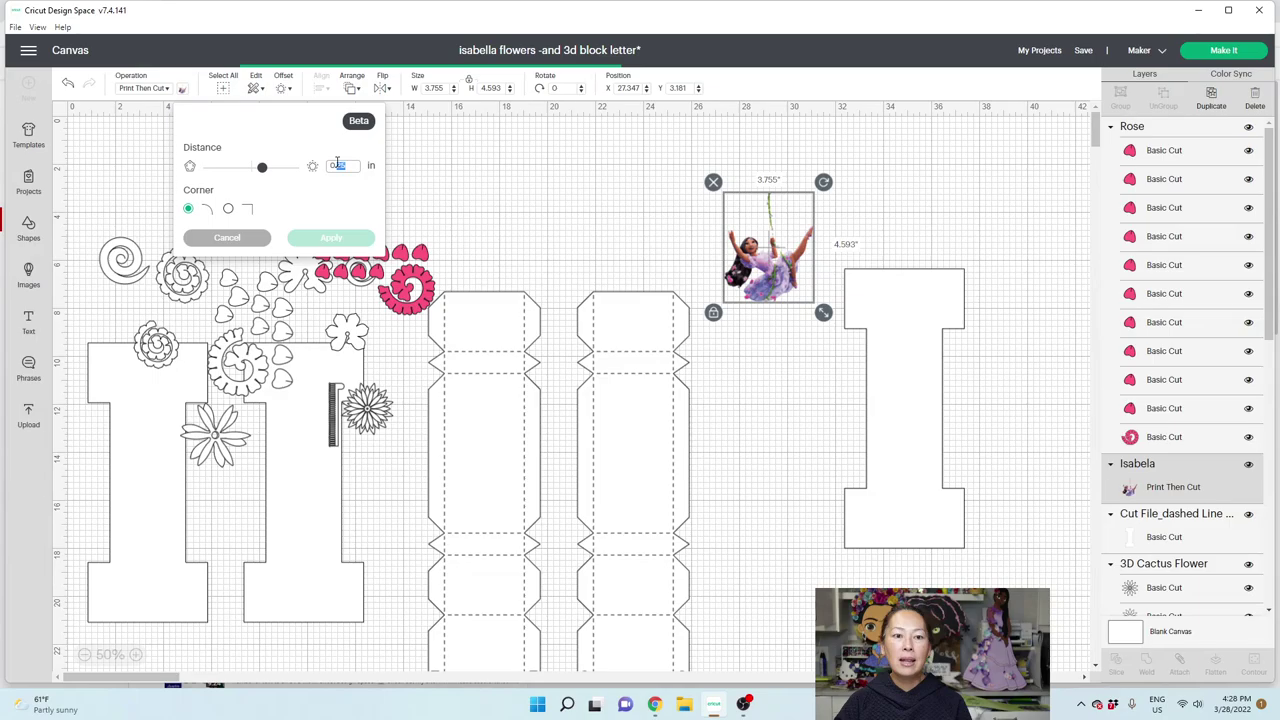
{"action": "type", "text": "0.0"}
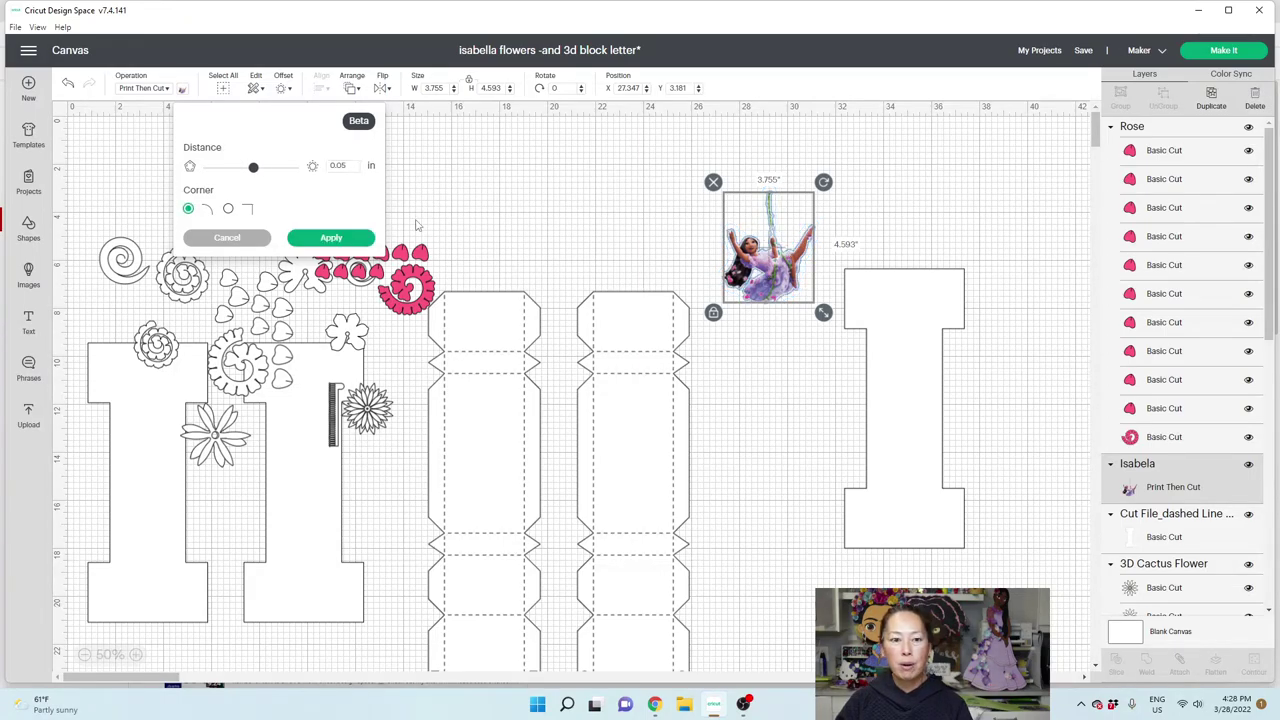
{"action": "left_click", "coordinate": [333, 238]}
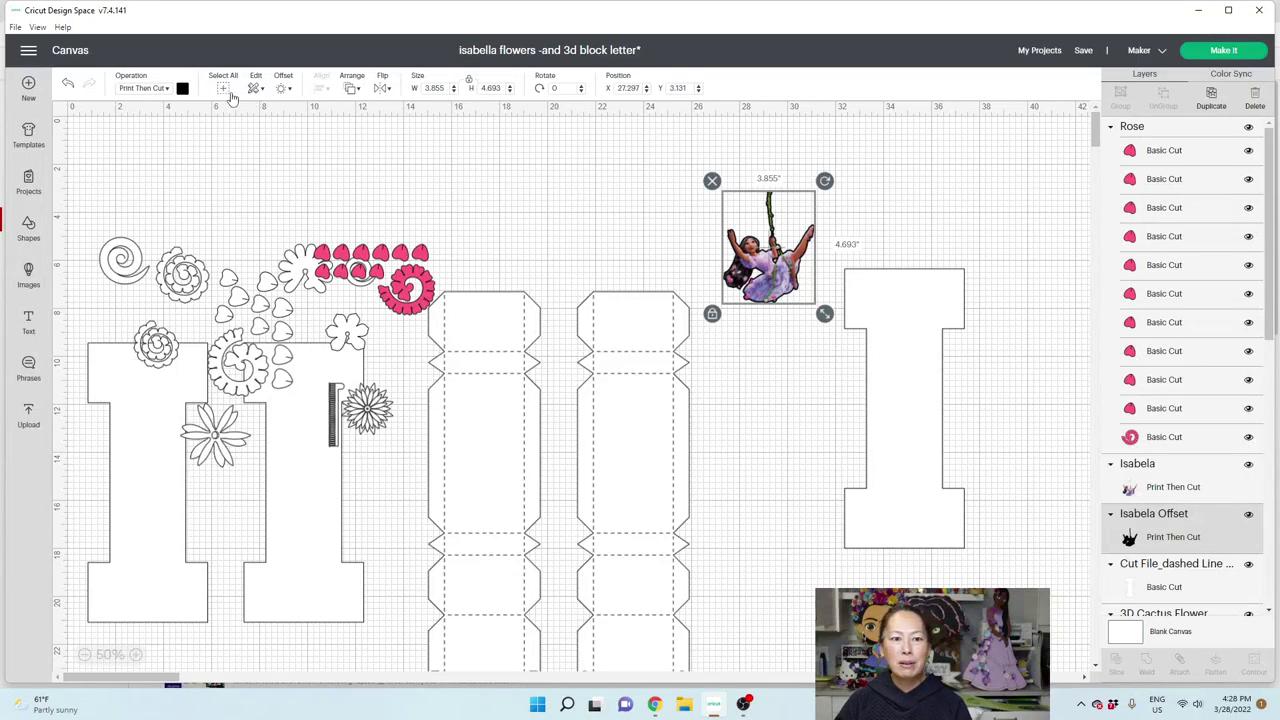
{"action": "left_click", "coordinate": [182, 89]}
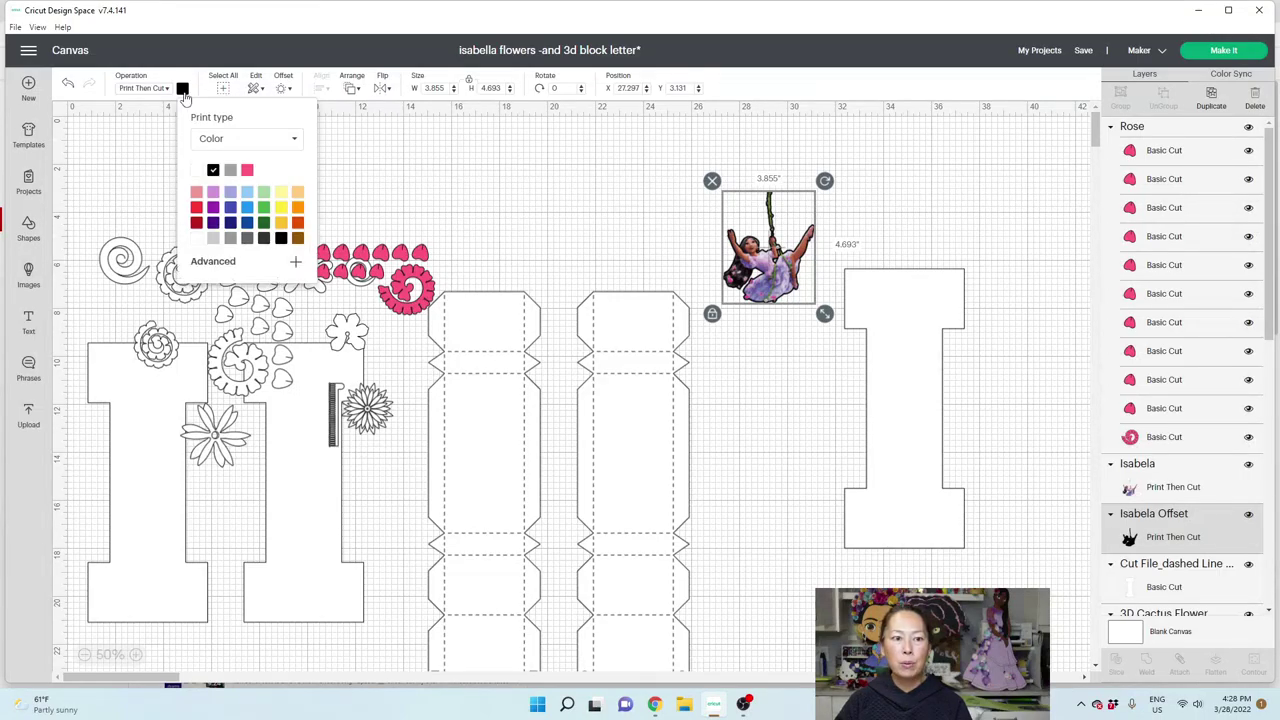
{"action": "left_click", "coordinate": [281, 192]}
{"action": "left_click", "coordinate": [557, 195]}
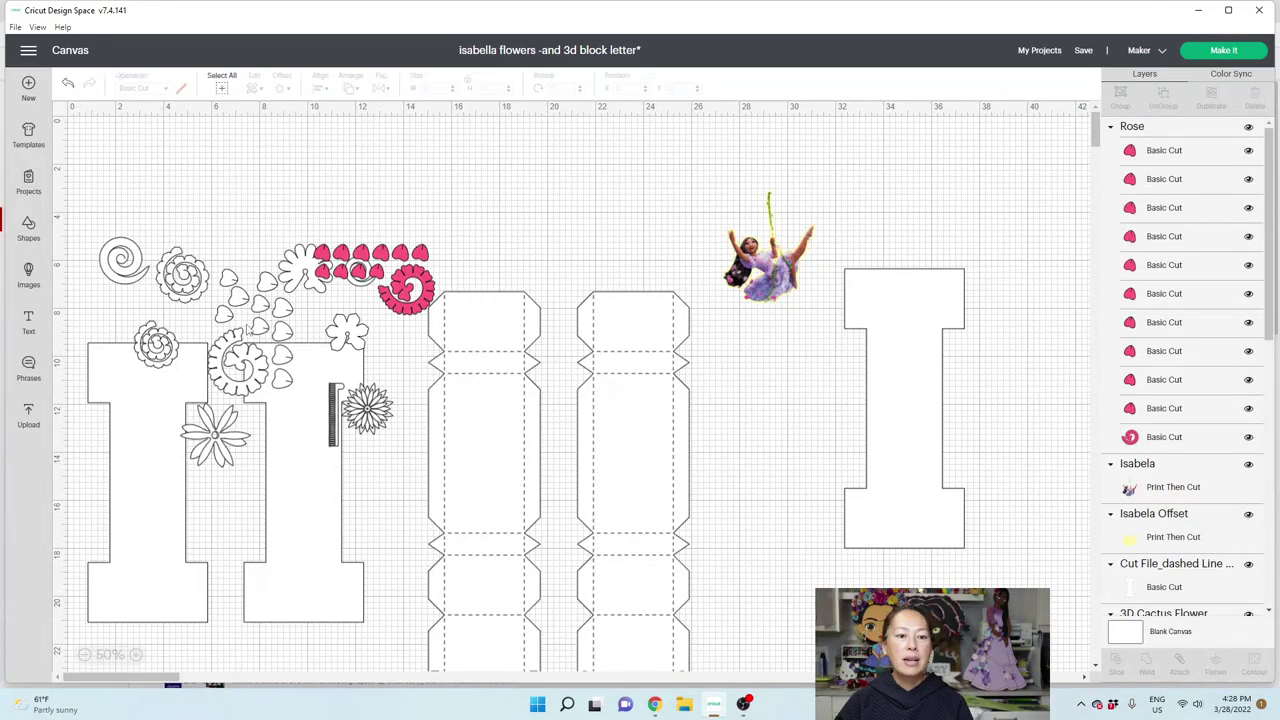
Gather the rose, cactus flower and 3D flowers into a top-left cluster.
{"action": "left_click_drag", "start_coordinate": [383, 278], "coordinate": [352, 218]}
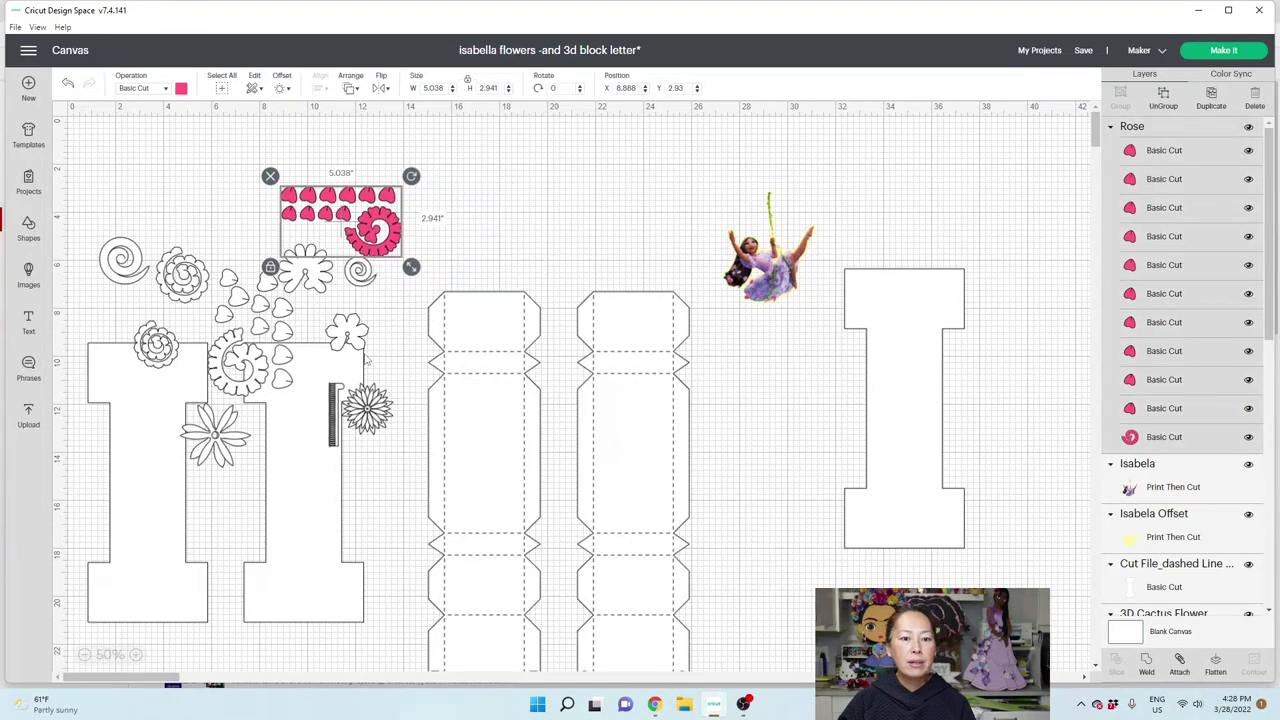
{"action": "left_click", "coordinate": [376, 403]}
{"action": "left_click_drag", "start_coordinate": [365, 405], "coordinate": [445, 210]}
{"action": "left_click_drag", "start_coordinate": [226, 400], "coordinate": [226, 272]}
{"action": "left_click", "coordinate": [228, 437]}
{"action": "left_click_drag", "start_coordinate": [228, 437], "coordinate": [243, 234]}
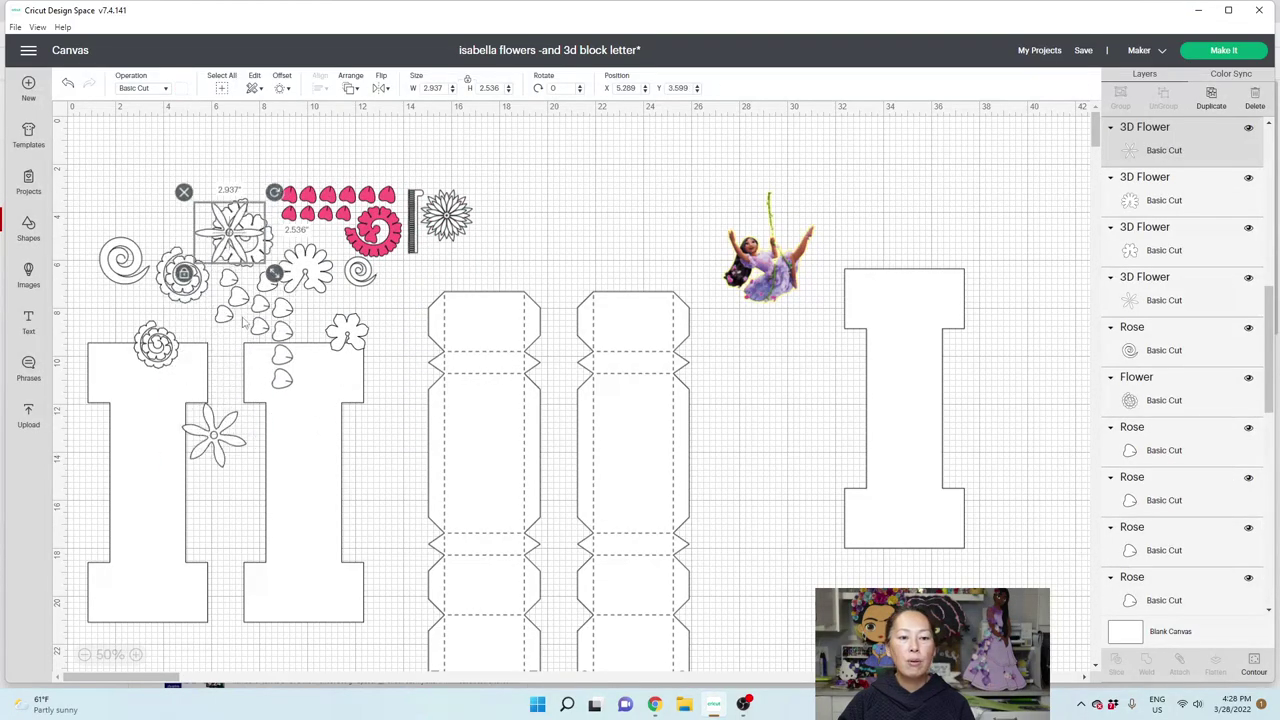
{"action": "left_click_drag", "start_coordinate": [214, 437], "coordinate": [222, 162]}
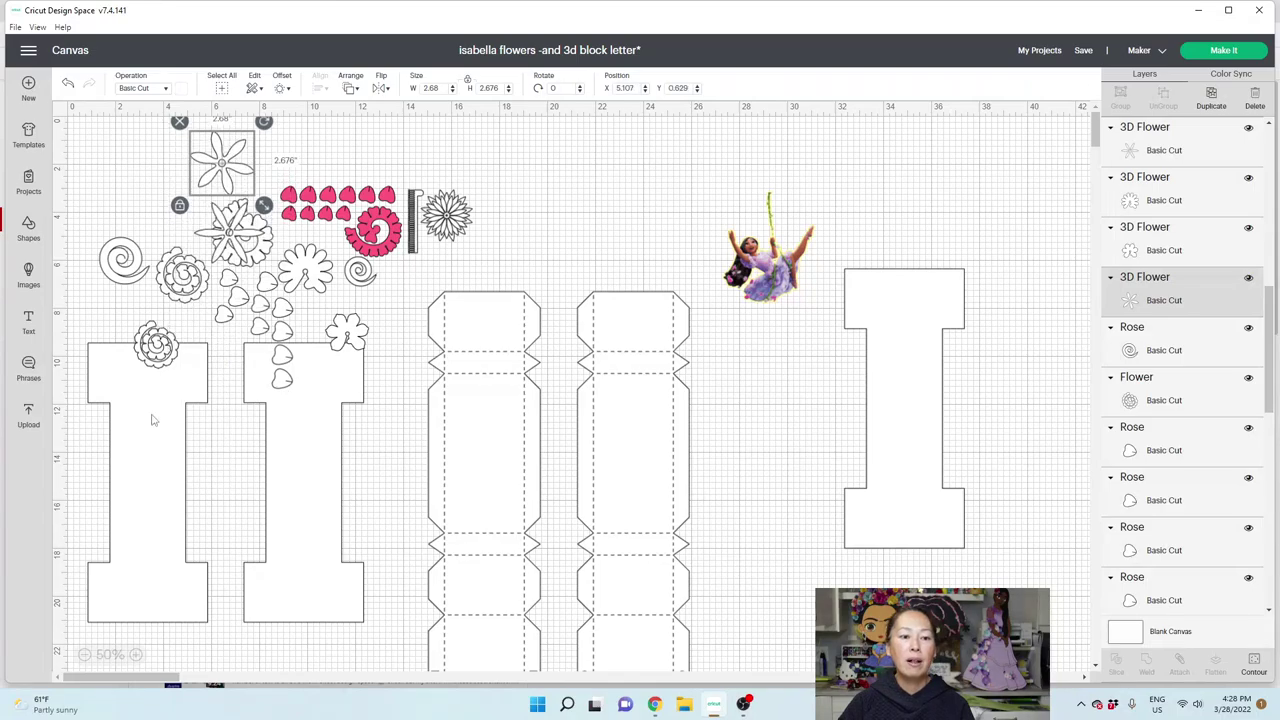
Move both letter I shapes and both boxes lower on the canvas.
{"action": "left_click_drag", "start_coordinate": [151, 421], "coordinate": [159, 530]}
{"action": "left_click_drag", "start_coordinate": [303, 407], "coordinate": [311, 516]}
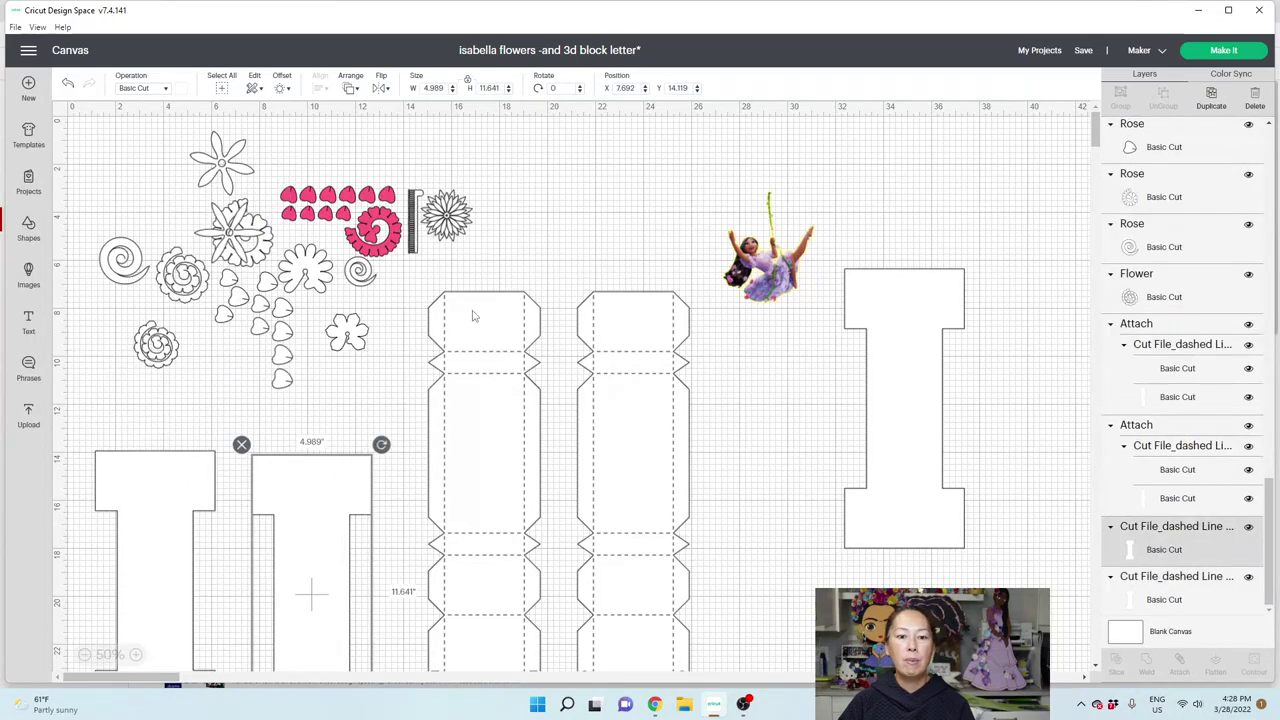
{"action": "left_click_drag", "start_coordinate": [476, 320], "coordinate": [504, 460]}
{"action": "left_click", "coordinate": [625, 320]}
{"action": "left_click_drag", "start_coordinate": [625, 320], "coordinate": [699, 460]}
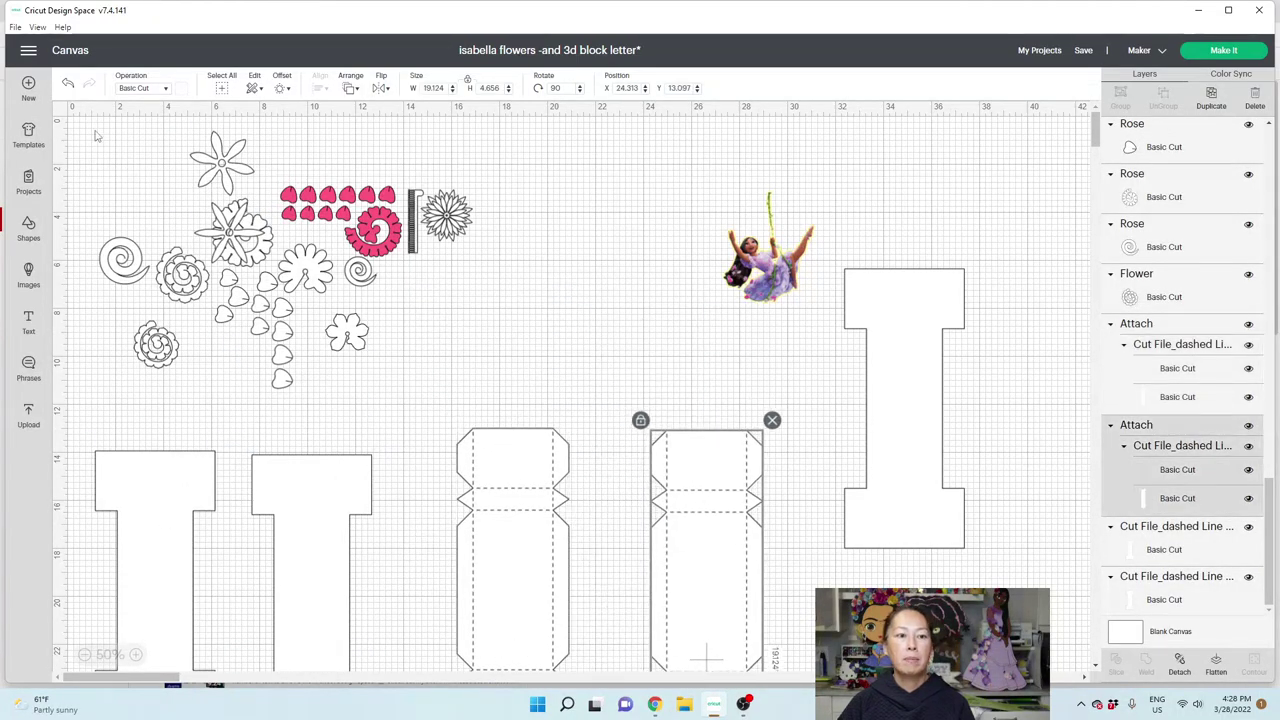
Recolour all the flower pieces white.
{"action": "left_click_drag", "start_coordinate": [94, 133], "coordinate": [500, 390]}
{"action": "left_click", "coordinate": [180, 90]}
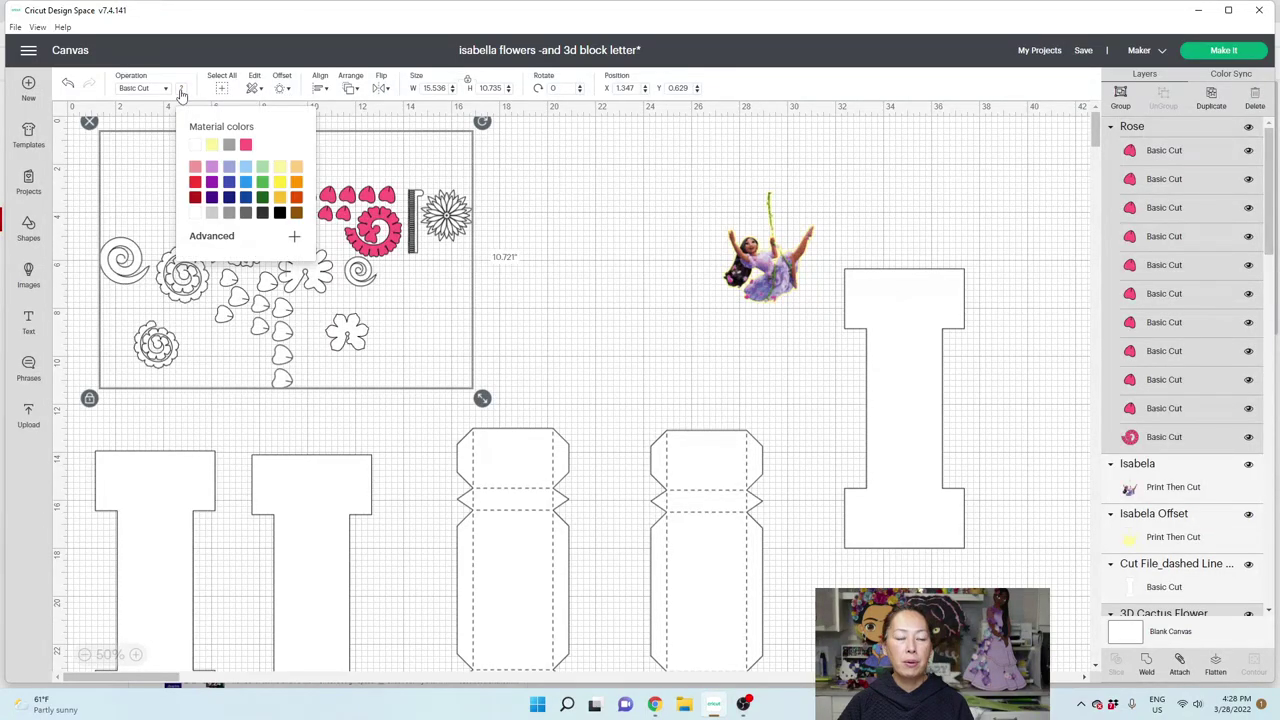
{"action": "left_click", "coordinate": [200, 148]}
{"action": "left_click", "coordinate": [563, 260]}
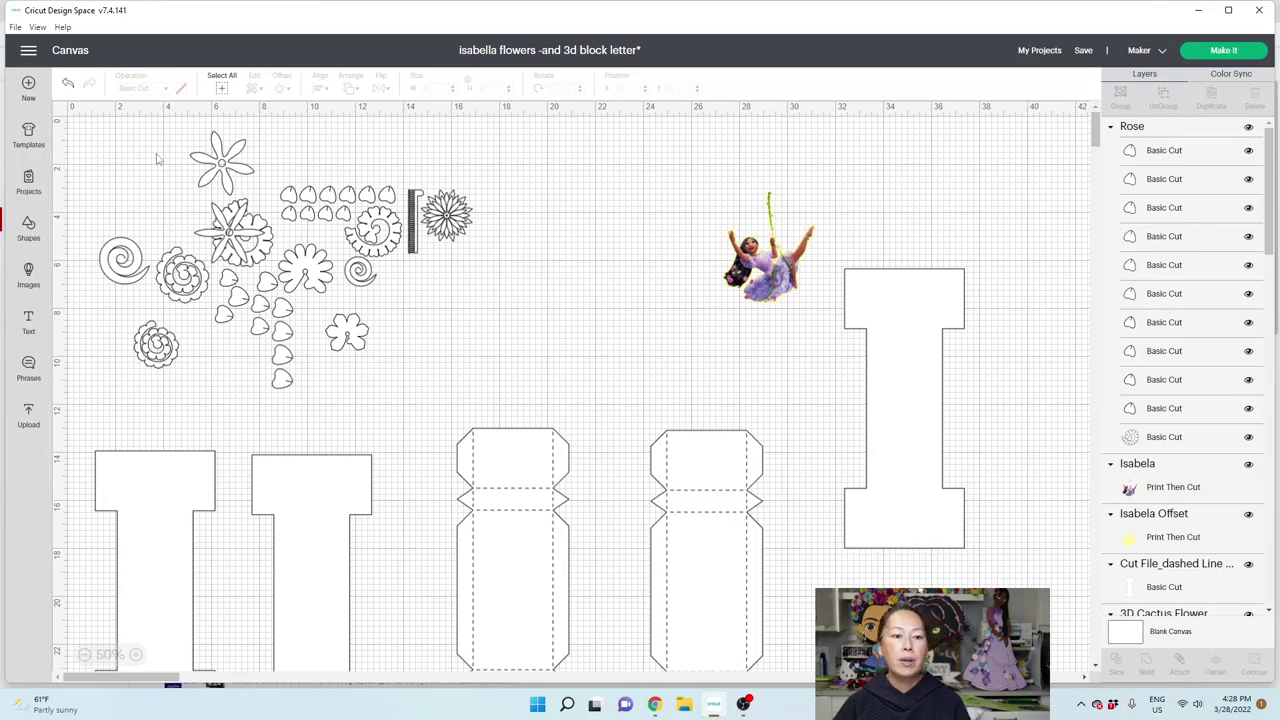
Rearrange the cactus flower, 3D flower and roses within the cluster, and reposition the left I.
{"action": "left_click_drag", "start_coordinate": [160, 451], "coordinate": [180, 396]}
{"action": "left_click_drag", "start_coordinate": [350, 345], "coordinate": [400, 354]}
{"action": "left_click", "coordinate": [477, 263]}
{"action": "left_click_drag", "start_coordinate": [447, 213], "coordinate": [530, 250]}
{"action": "left_click_drag", "start_coordinate": [232, 233], "coordinate": [350, 212]}
{"action": "left_click_drag", "start_coordinate": [195, 285], "coordinate": [249, 254]}
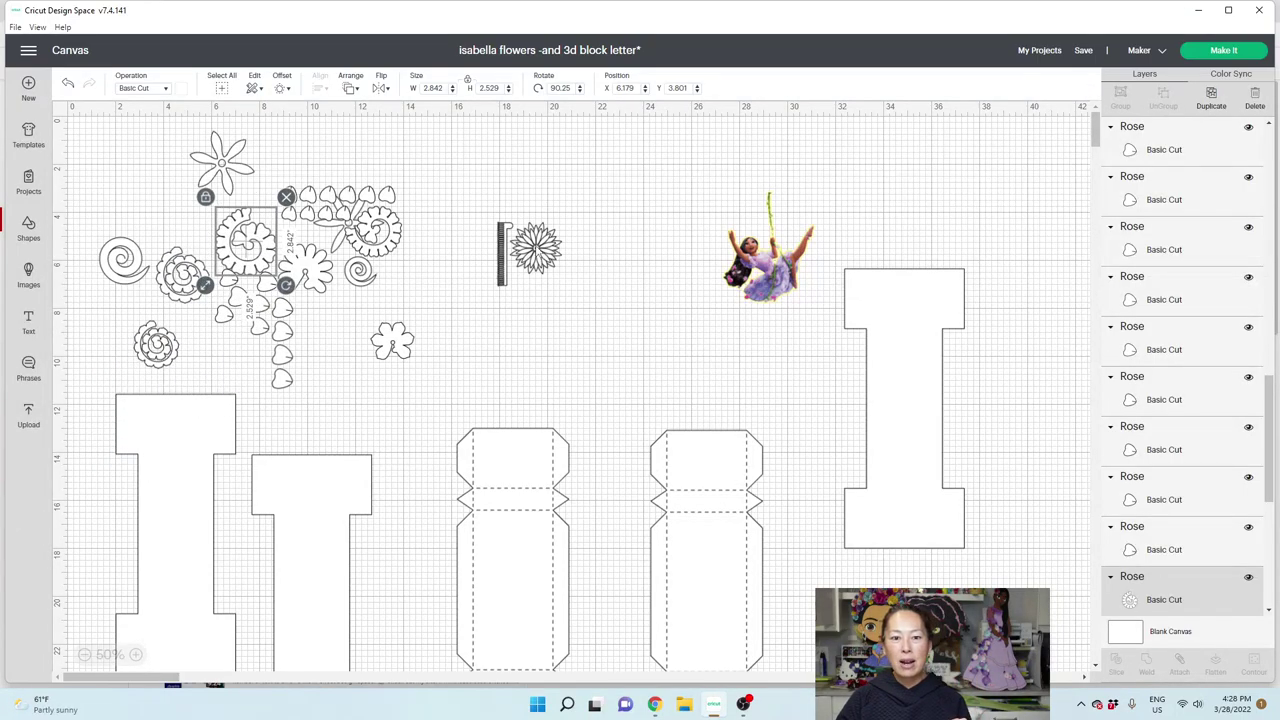
{"action": "left_click_drag", "start_coordinate": [237, 240], "coordinate": [532, 244]}
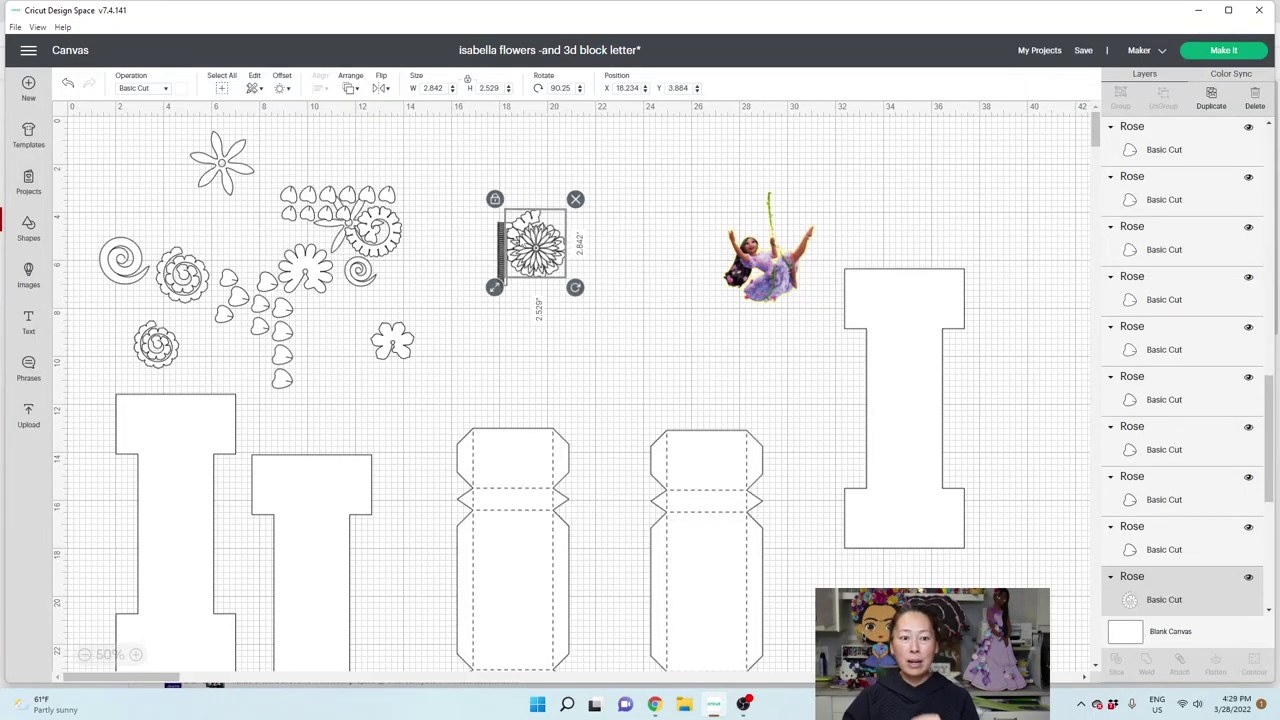
{"action": "left_click_drag", "start_coordinate": [186, 282], "coordinate": [240, 248]}
{"action": "left_click_drag", "start_coordinate": [522, 252], "coordinate": [394, 277]}
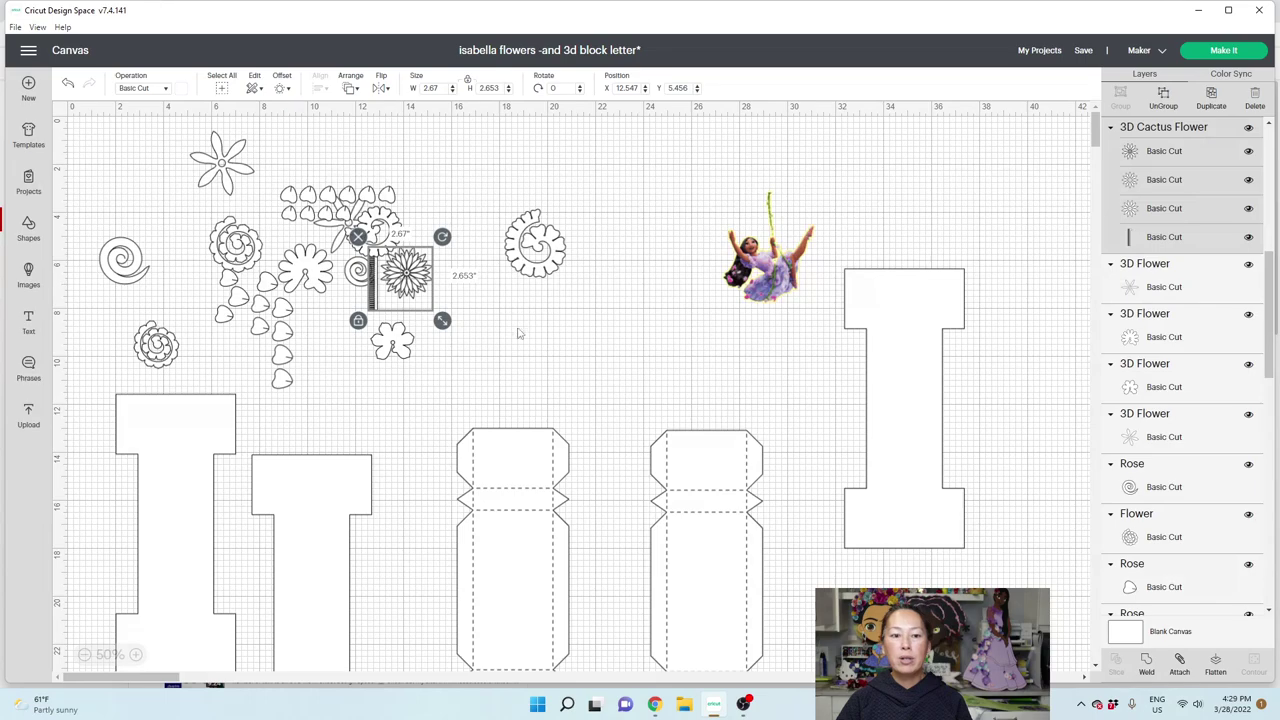
{"action": "left_click_drag", "start_coordinate": [175, 425], "coordinate": [152, 547]}
Recolour all the selected flower pieces purple.
{"action": "left_click", "coordinate": [118, 193]}
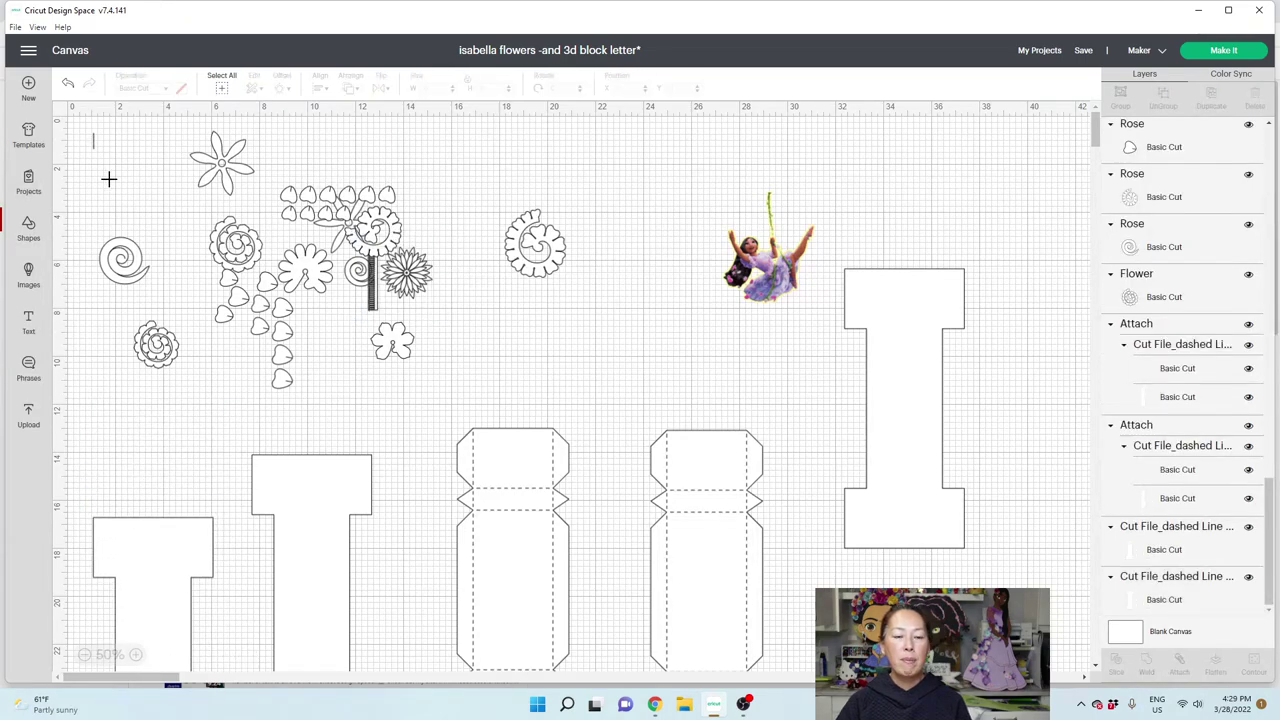
{"action": "left_click_drag", "start_coordinate": [92, 130], "coordinate": [584, 386]}
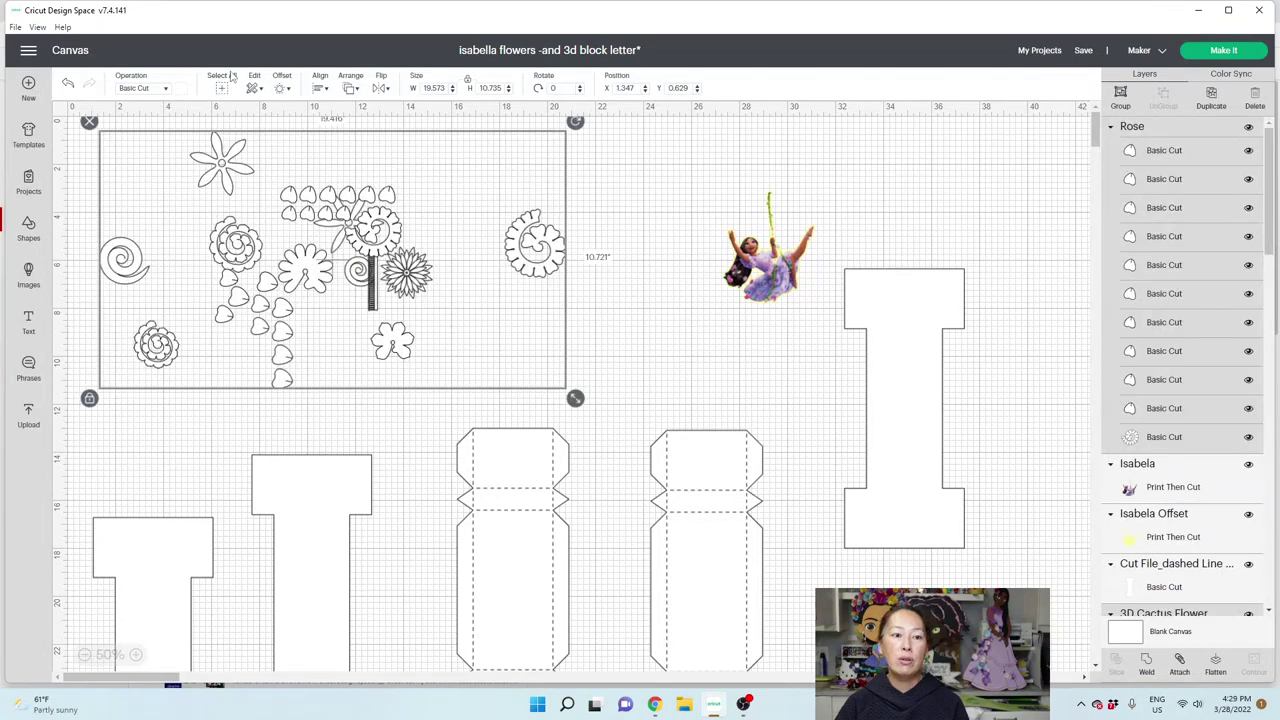
{"action": "left_click", "coordinate": [182, 90]}
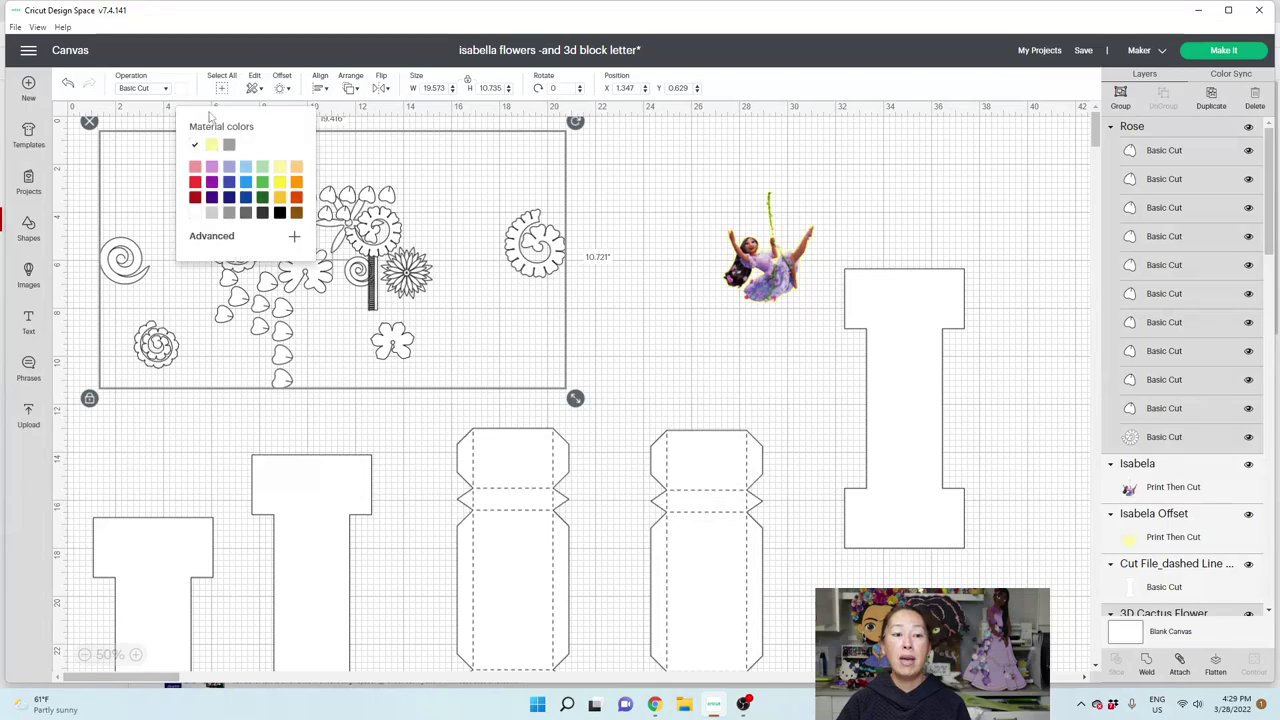
{"action": "left_click", "coordinate": [210, 168]}
{"action": "left_click", "coordinate": [638, 180]}
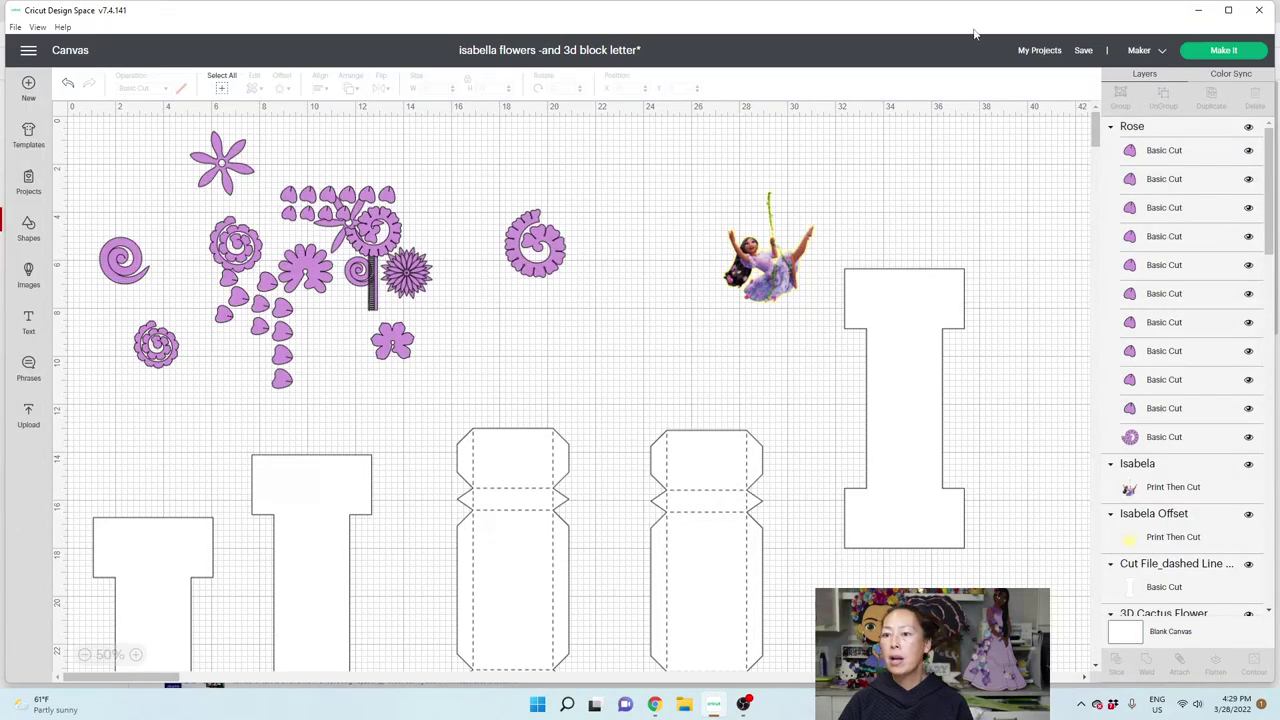
Send the project to Make It, accept the larger mat, and set 3 project copies.
{"action": "left_click", "coordinate": [1228, 50]}
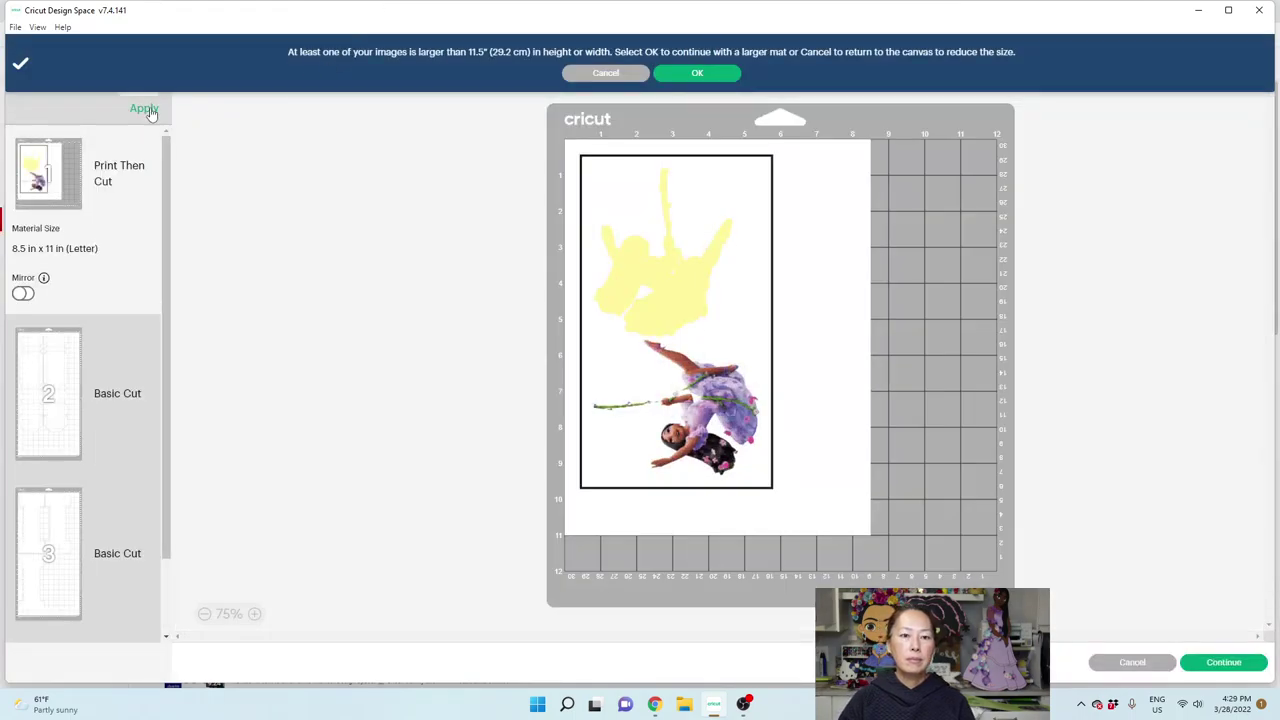
{"action": "left_click", "coordinate": [718, 76]}
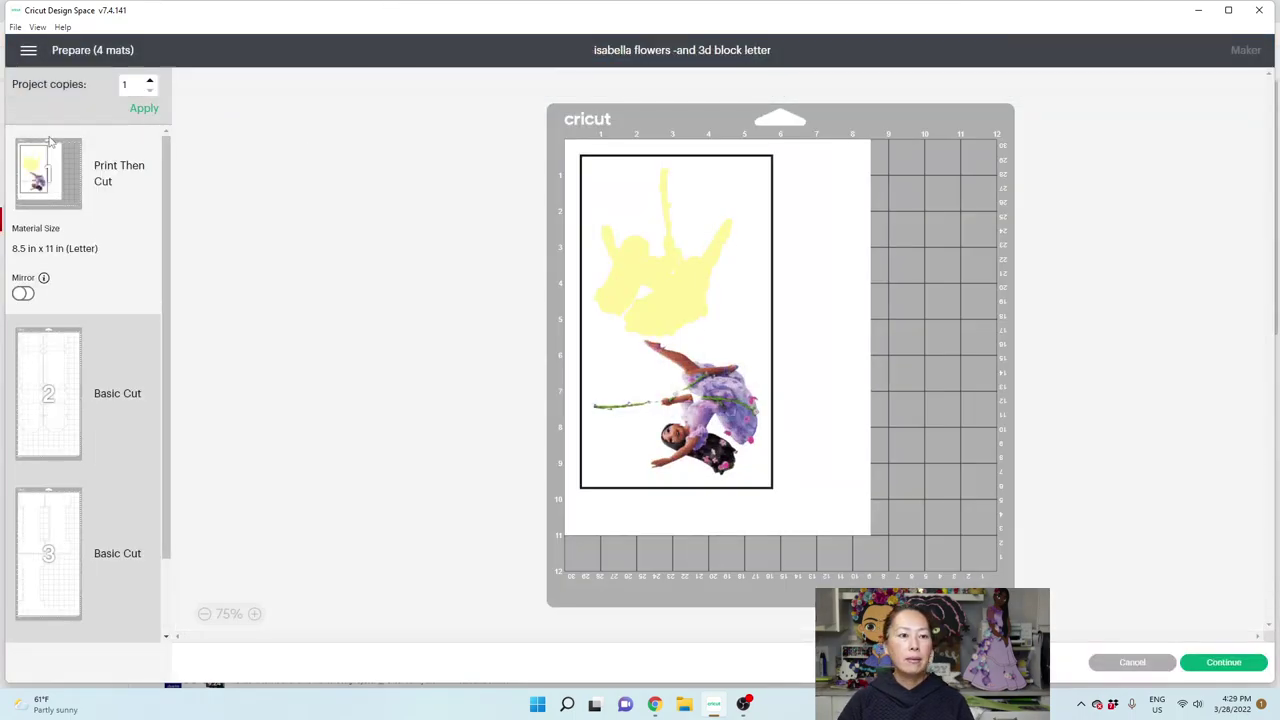
{"action": "double_click", "coordinate": [132, 84]}
{"action": "type", "text": "3"}
{"action": "left_click", "coordinate": [144, 109]}
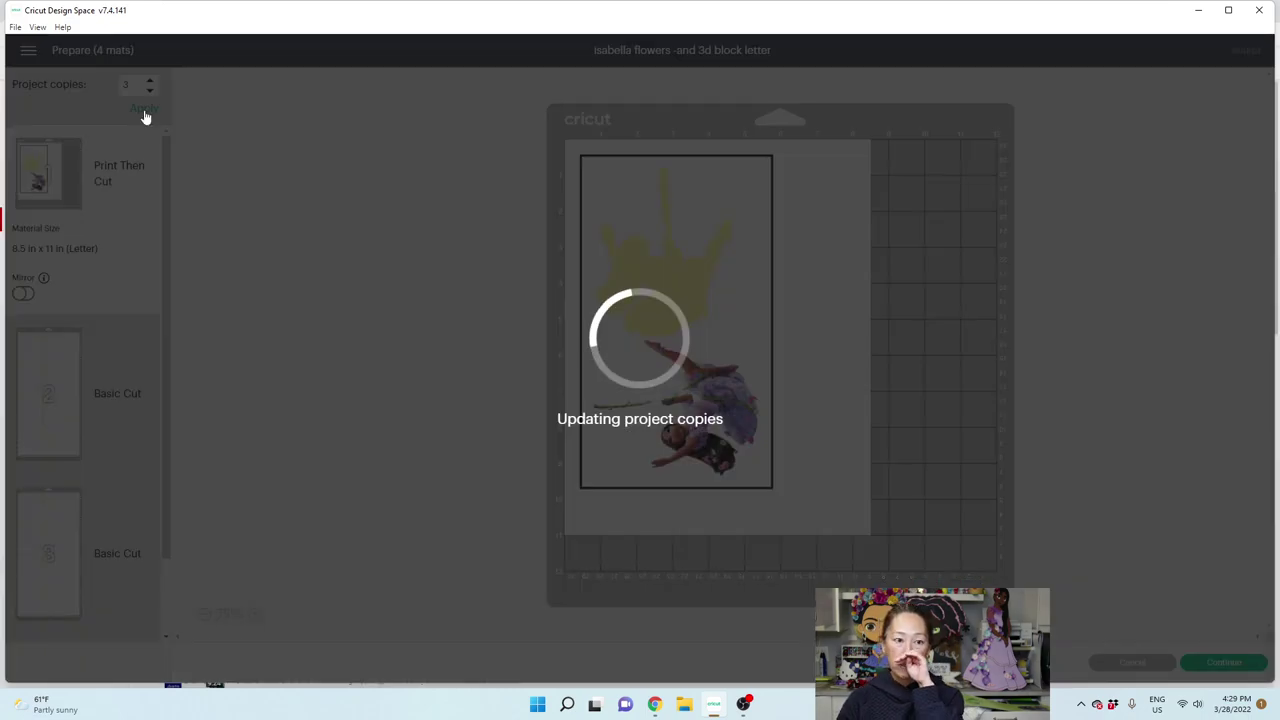
Preview the flower layouts on mats 10 and 11.
{"action": "scroll", "coordinate": [116, 235], "scroll_direction": "down", "scroll_amount": 10}
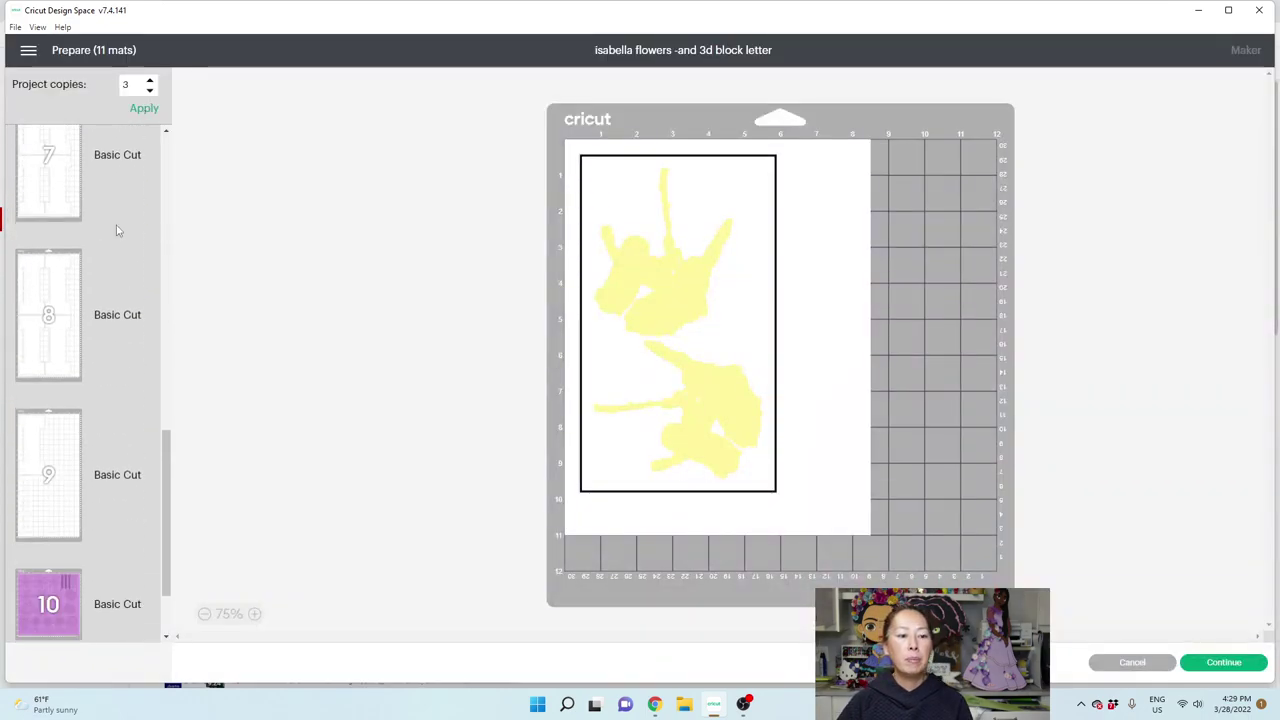
{"action": "left_click", "coordinate": [43, 515]}
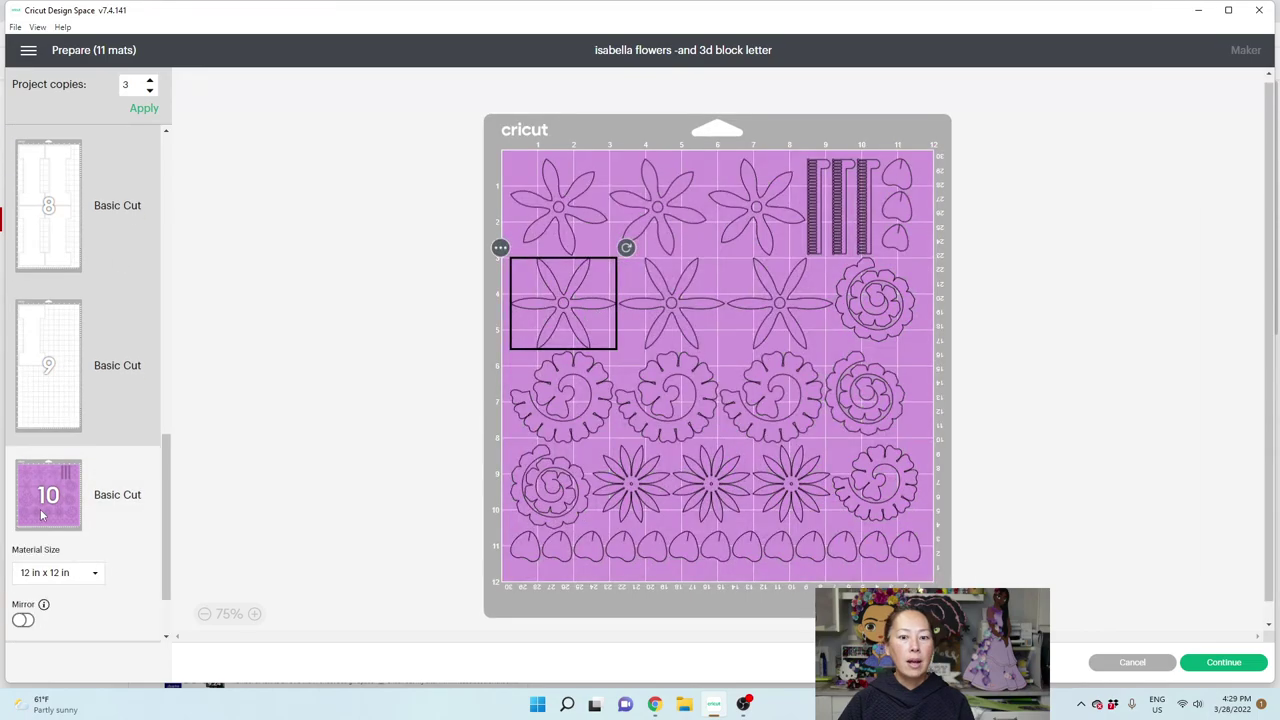
{"action": "scroll", "coordinate": [46, 531], "scroll_direction": "down", "scroll_amount": 2}
{"action": "left_click", "coordinate": [40, 582]}
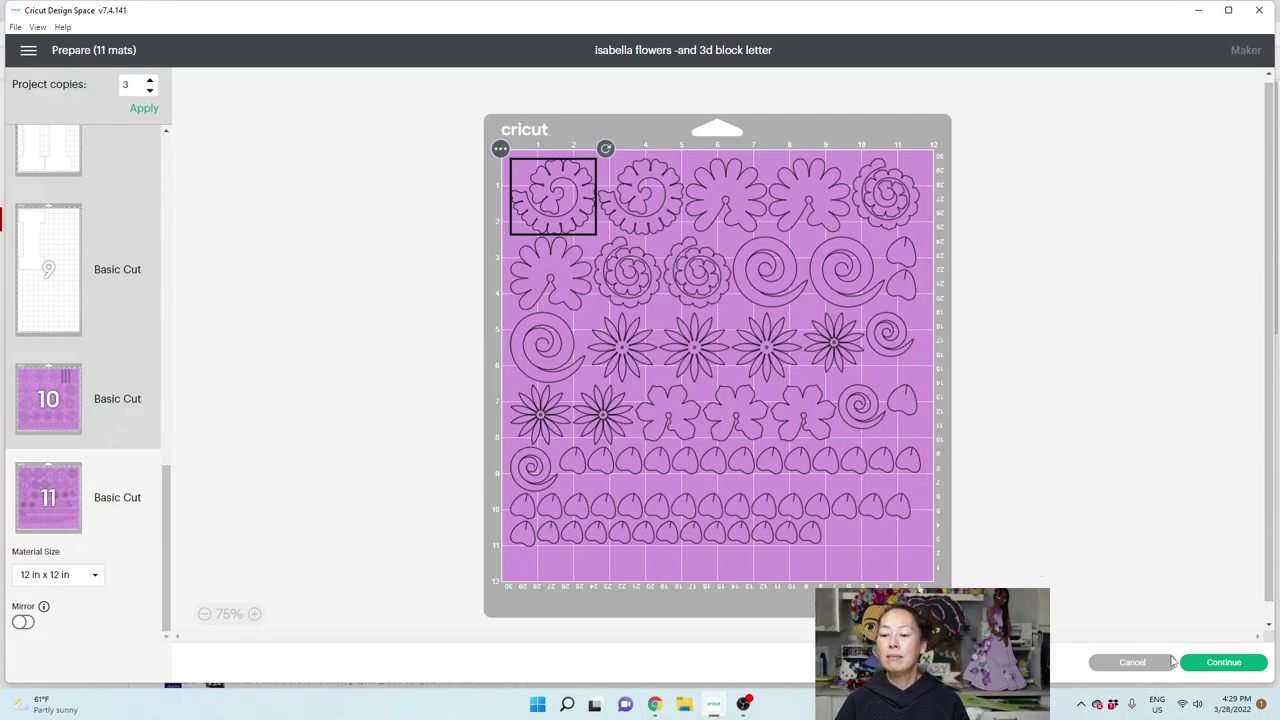
Return to the canvas and marquee-select all the flower shapes.
{"action": "left_click", "coordinate": [1130, 662]}
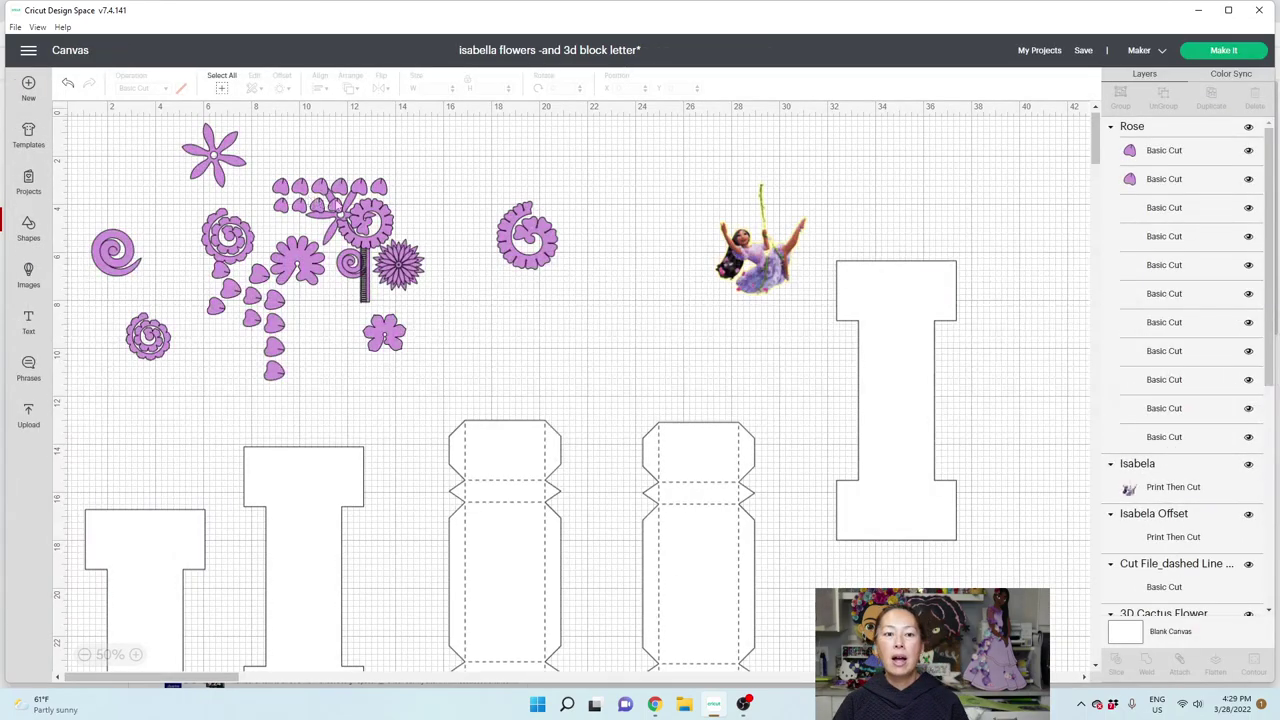
{"action": "left_click_drag", "start_coordinate": [86, 137], "coordinate": [567, 369]}
{"action": "left_click", "coordinate": [80, 155]}
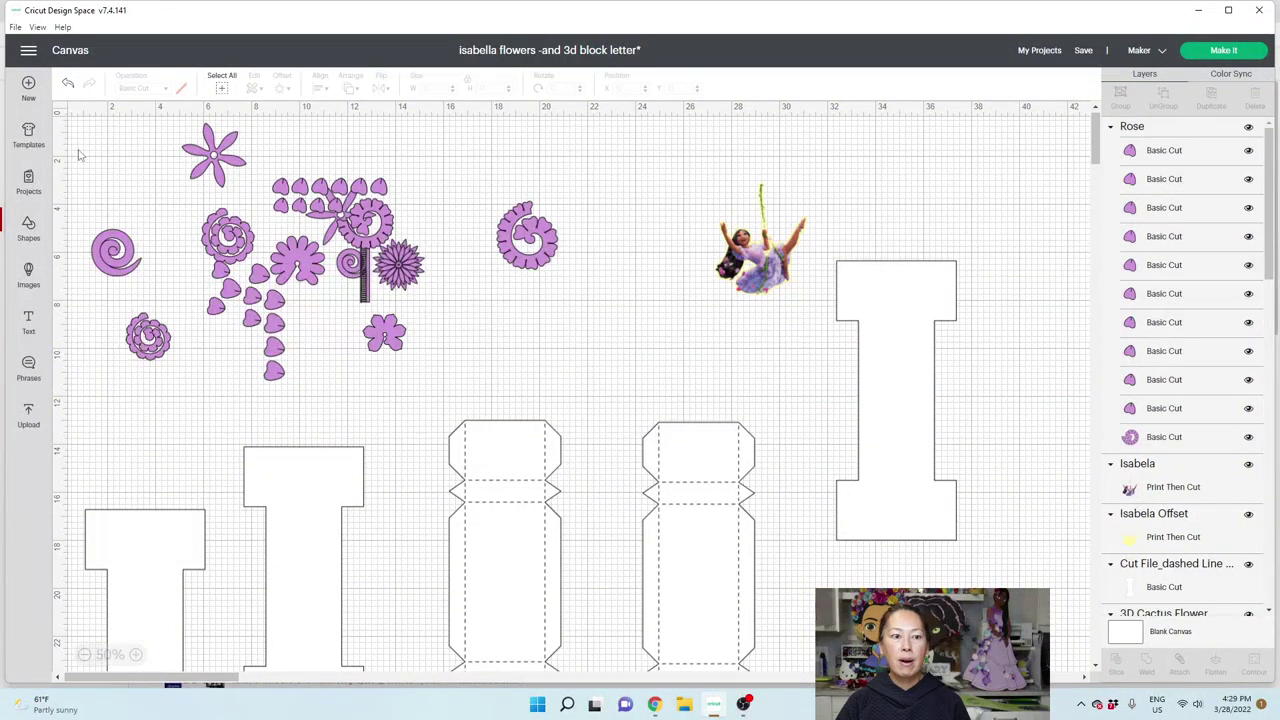
{"action": "left_click_drag", "start_coordinate": [76, 127], "coordinate": [605, 414]}
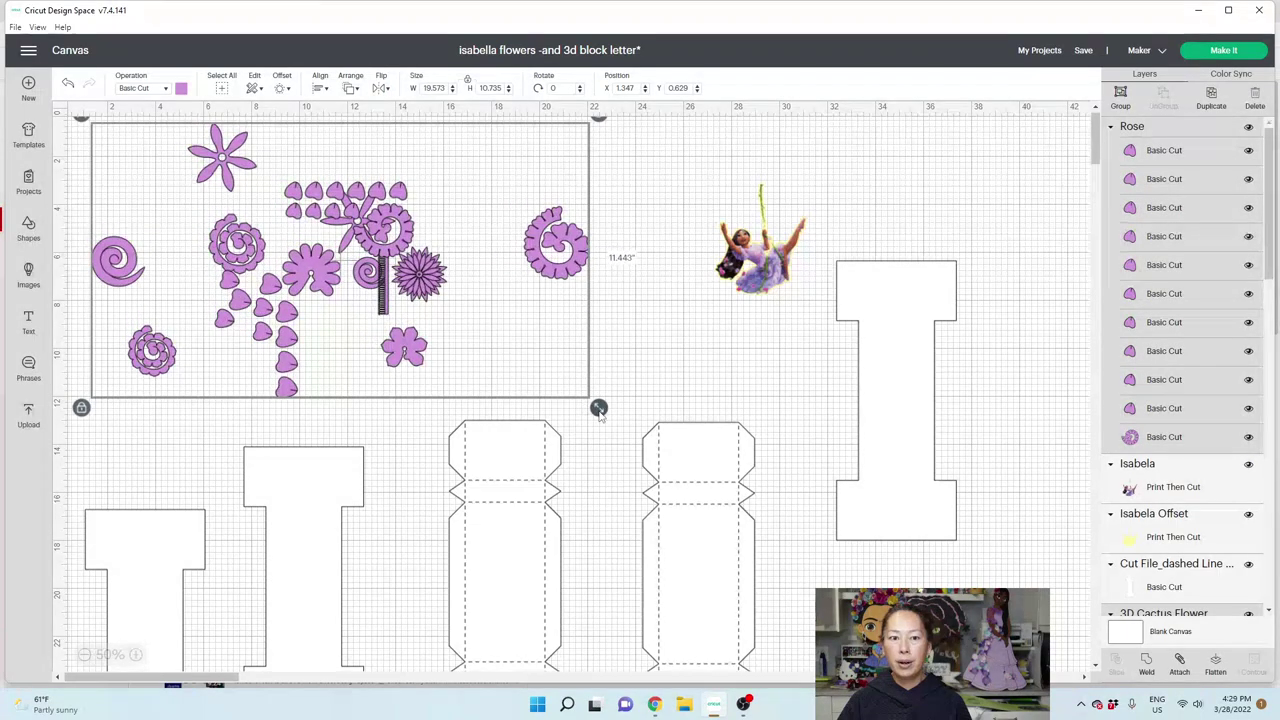
Prepare the project again with 3 copies, preview mat 10, then cancel back to the canvas.
{"action": "left_click", "coordinate": [1224, 50]}
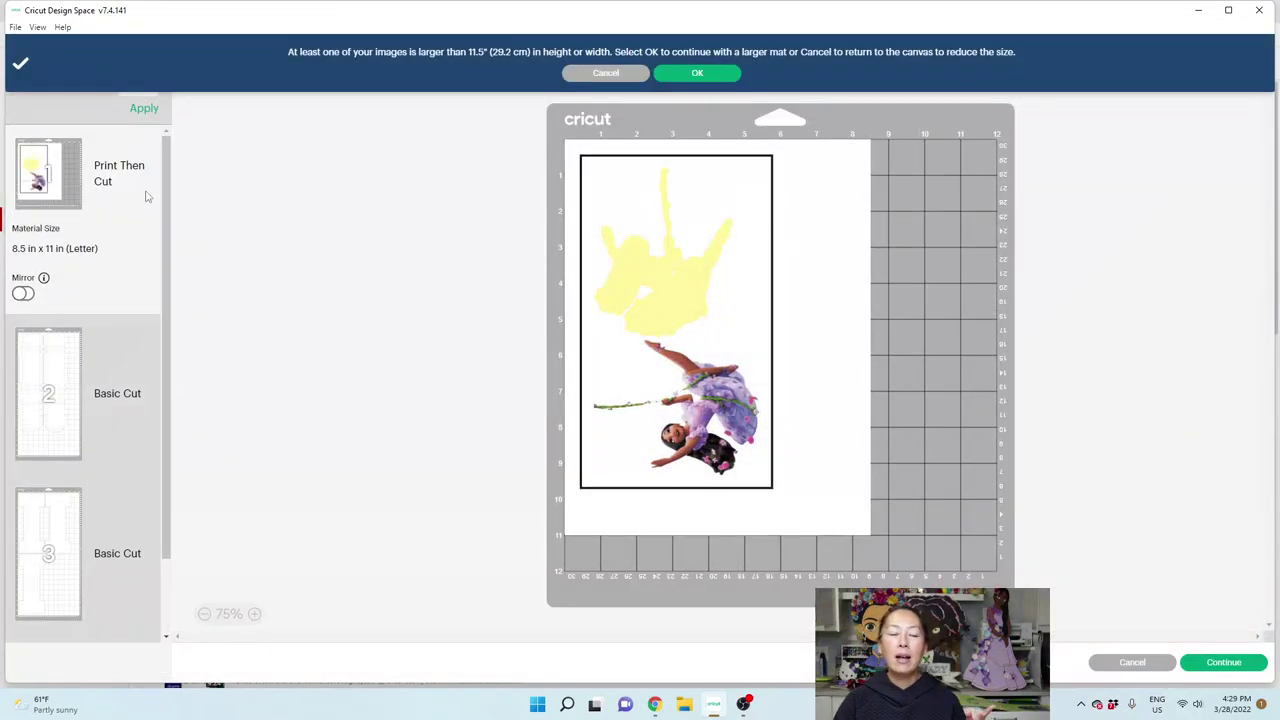
{"action": "left_click", "coordinate": [728, 76]}
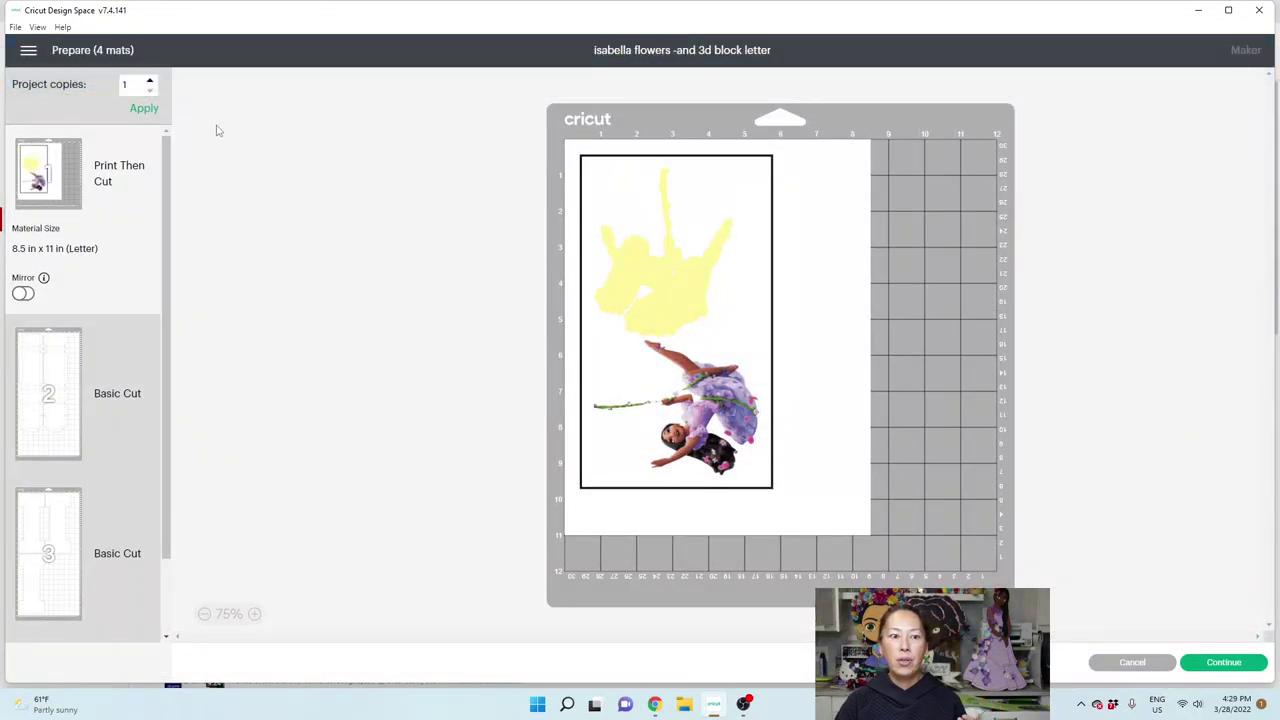
{"action": "left_click", "coordinate": [144, 108]}
{"action": "scroll", "coordinate": [100, 420], "scroll_direction": "down", "scroll_amount": 10}
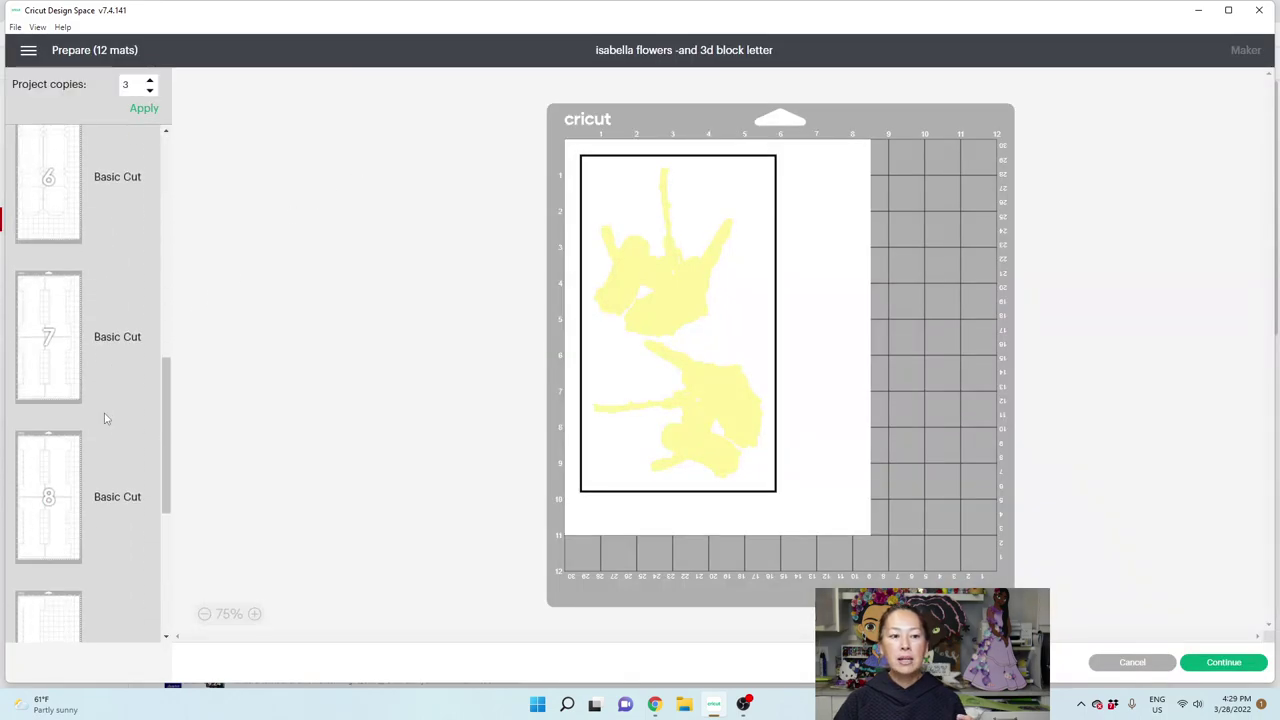
{"action": "left_click", "coordinate": [48, 397]}
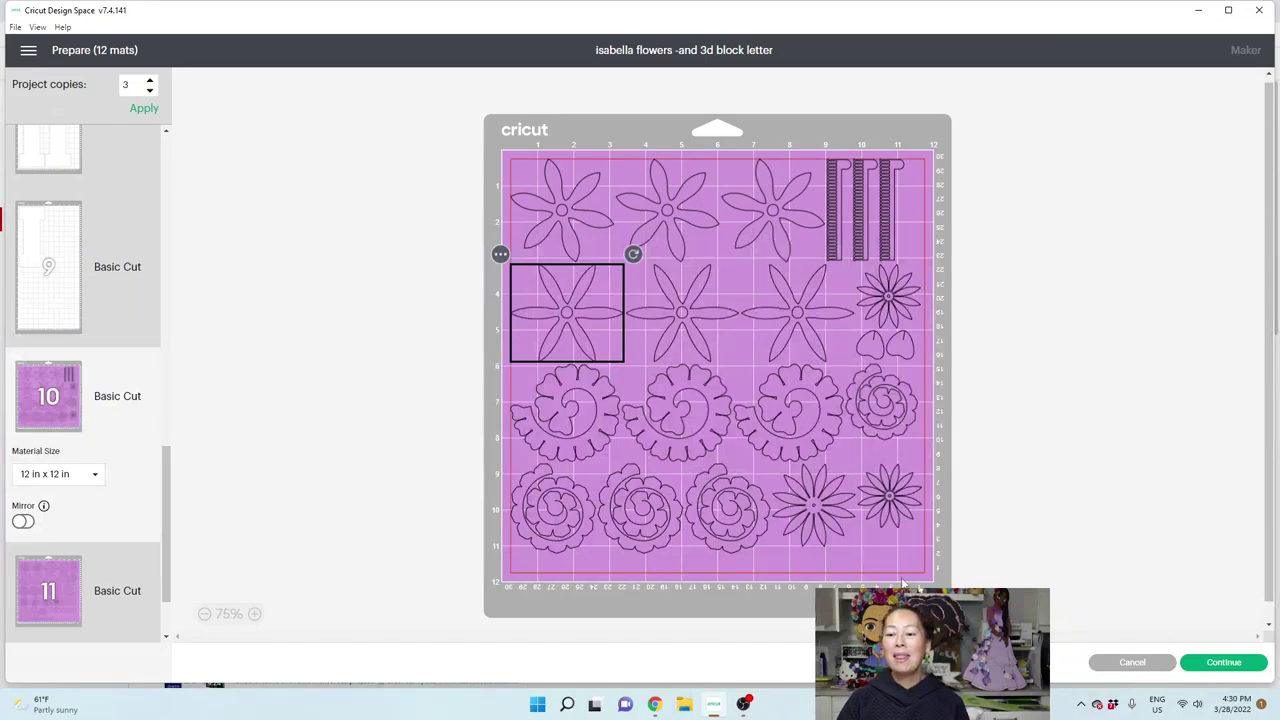
{"action": "left_click", "coordinate": [1135, 662]}
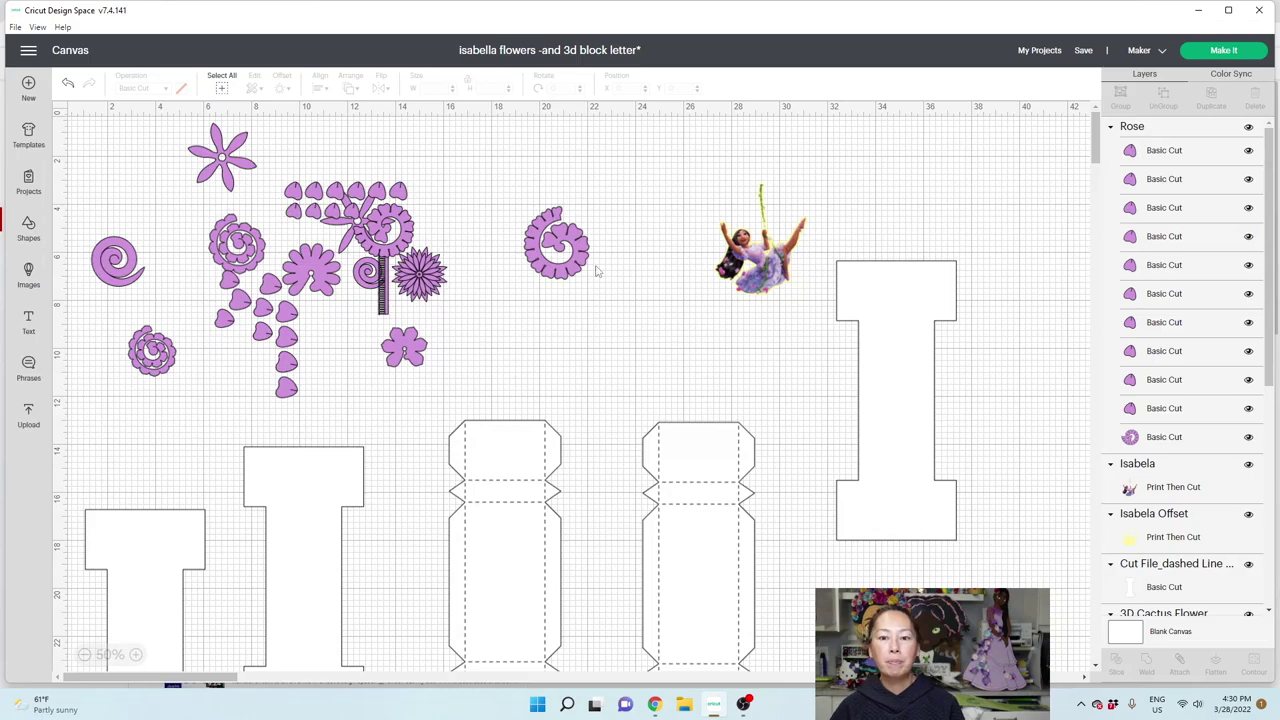
Move Isabela off its offset and set the Isabela Offset to Basic Cut.
{"action": "left_click_drag", "start_coordinate": [768, 272], "coordinate": [668, 338]}
{"action": "left_click", "coordinate": [790, 240]}
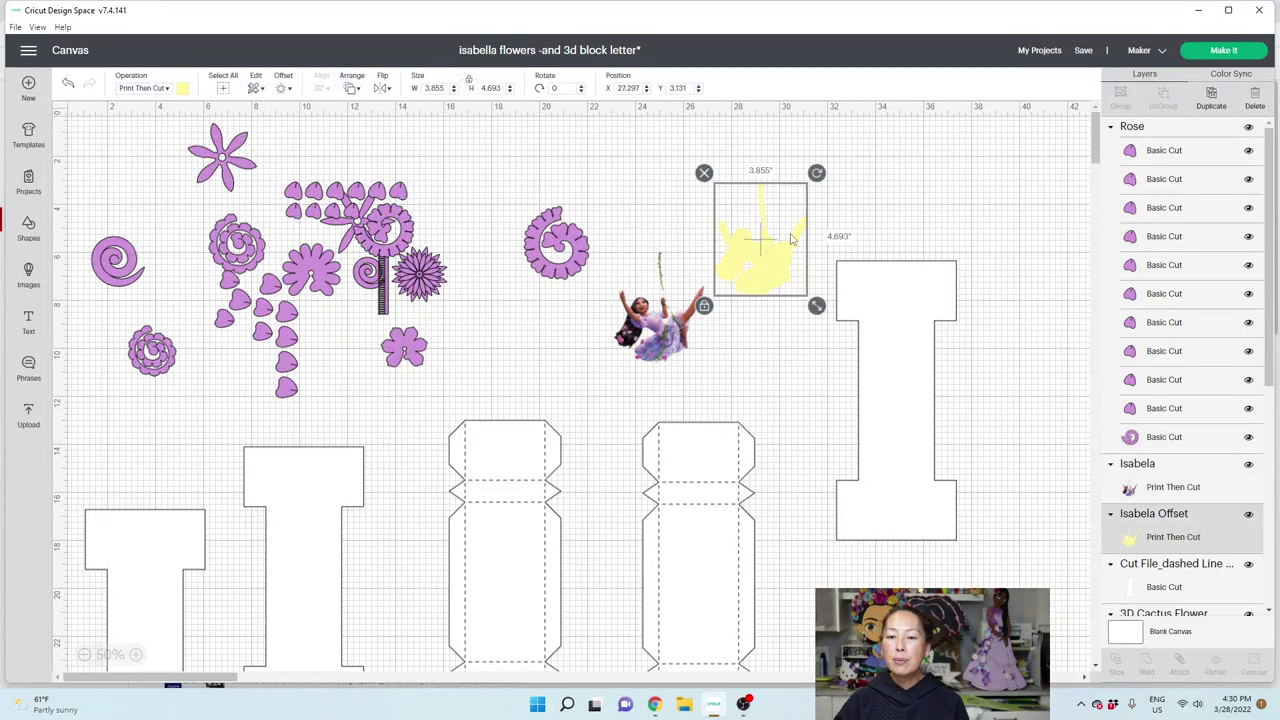
{"action": "left_click", "coordinate": [167, 89]}
{"action": "left_click", "coordinate": [140, 126]}
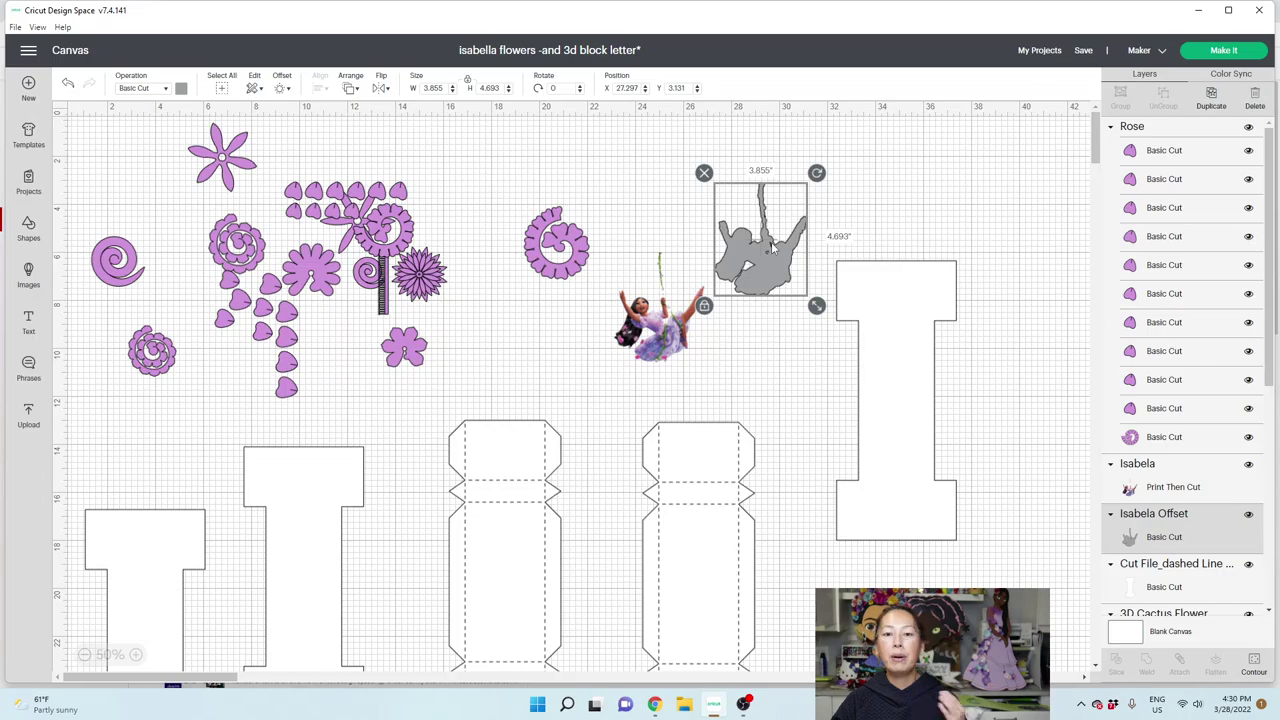
{"action": "mouse_move", "coordinate": [772, 248]}
{"action": "left_mouse_down"}
{"action": "mouse_move", "coordinate": [721, 242]}
{"action": "mouse_move", "coordinate": [772, 248]}
{"action": "left_mouse_up"}
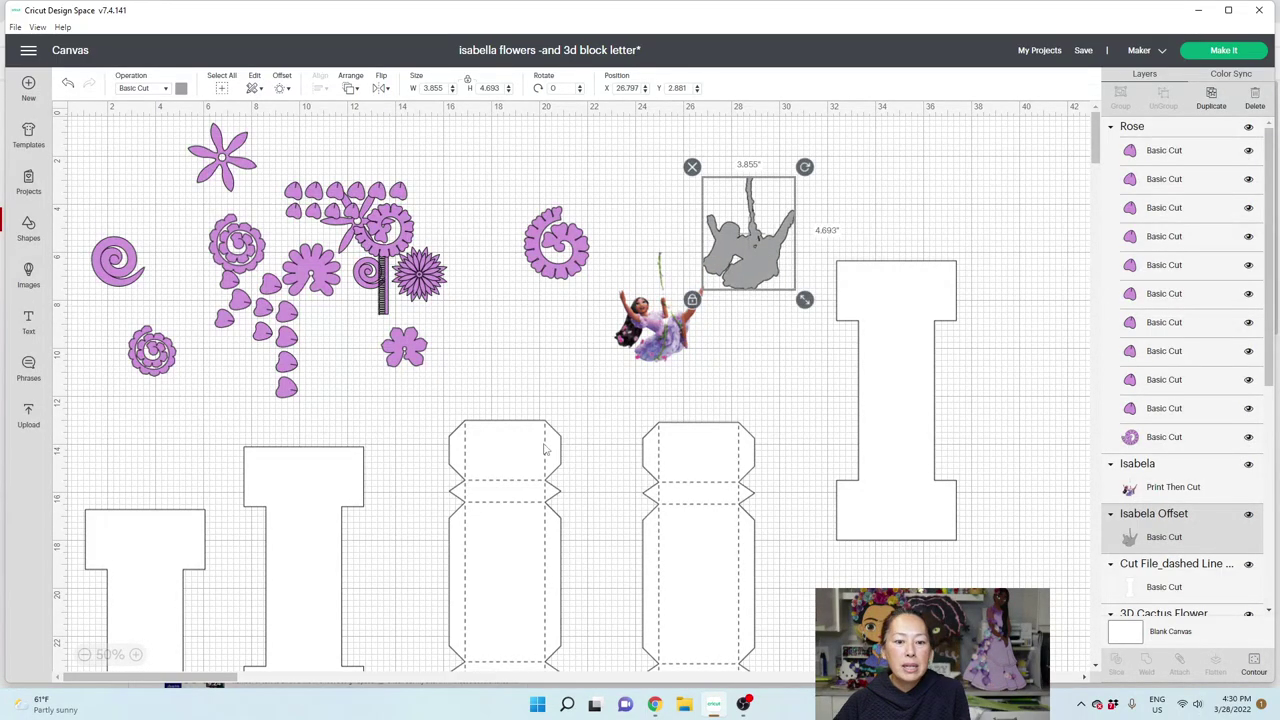
Hide all inner contours of the grey Isabela Offset silhouette.
{"action": "left_click", "coordinate": [136, 655]}
{"action": "left_click", "coordinate": [136, 655]}
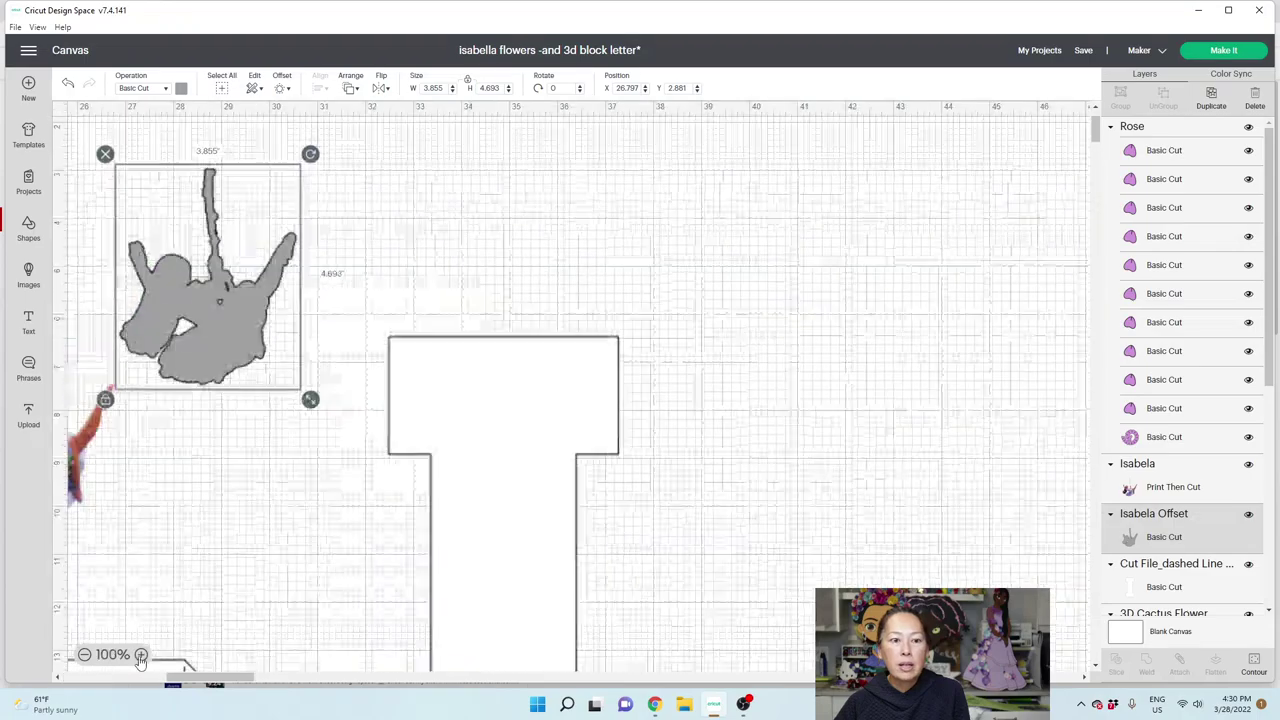
{"action": "left_click", "coordinate": [141, 656]}
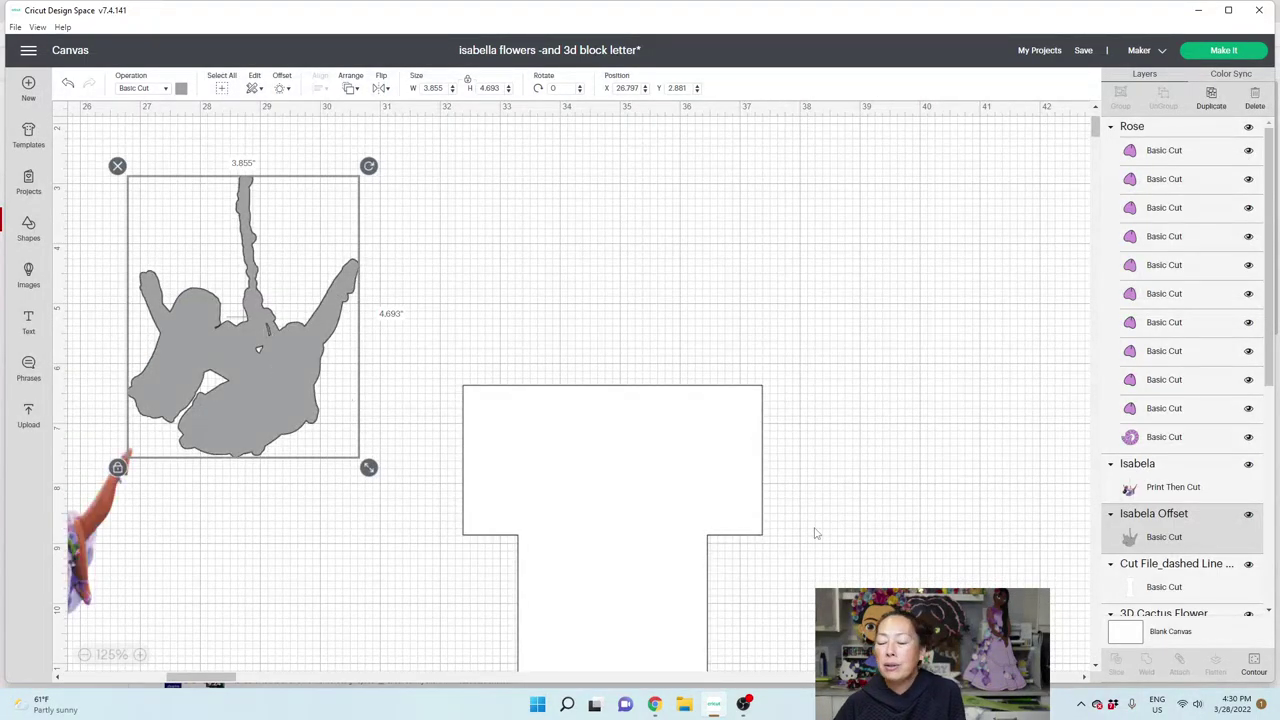
{"action": "left_click", "coordinate": [1254, 665]}
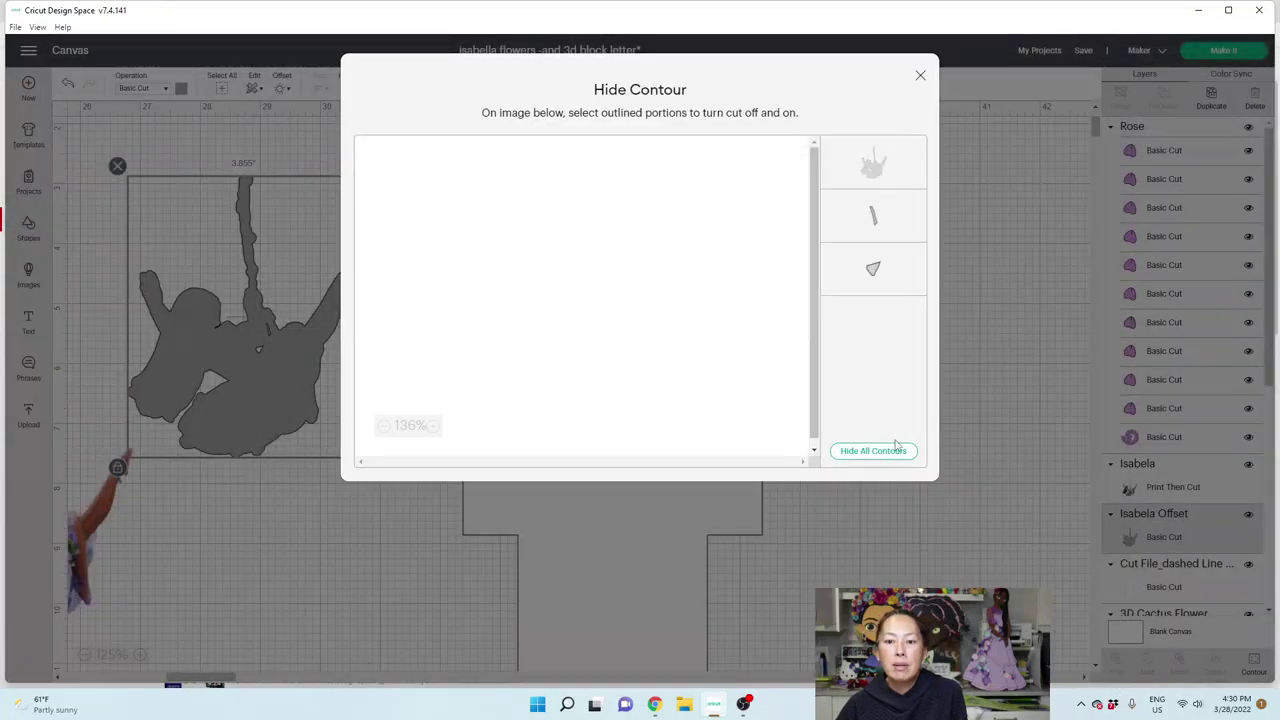
{"action": "left_click", "coordinate": [895, 449]}
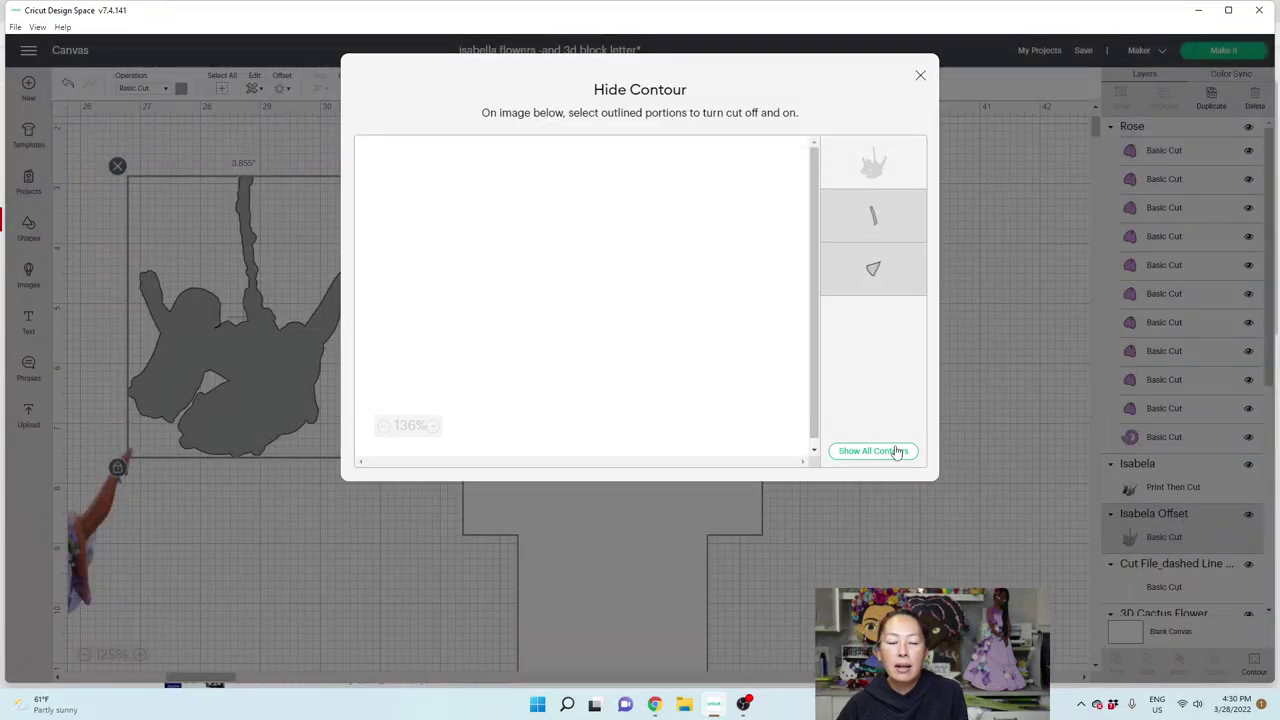
{"action": "left_click", "coordinate": [919, 77]}
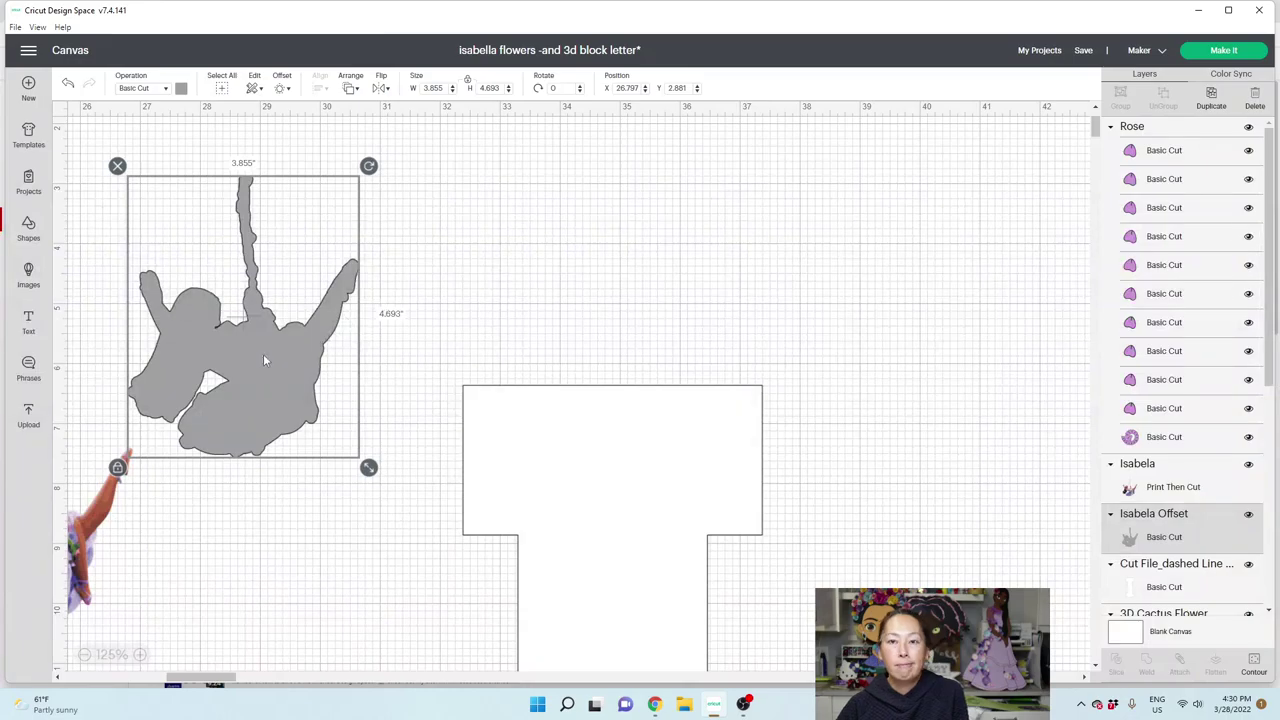
{"action": "left_click", "coordinate": [580, 256]}
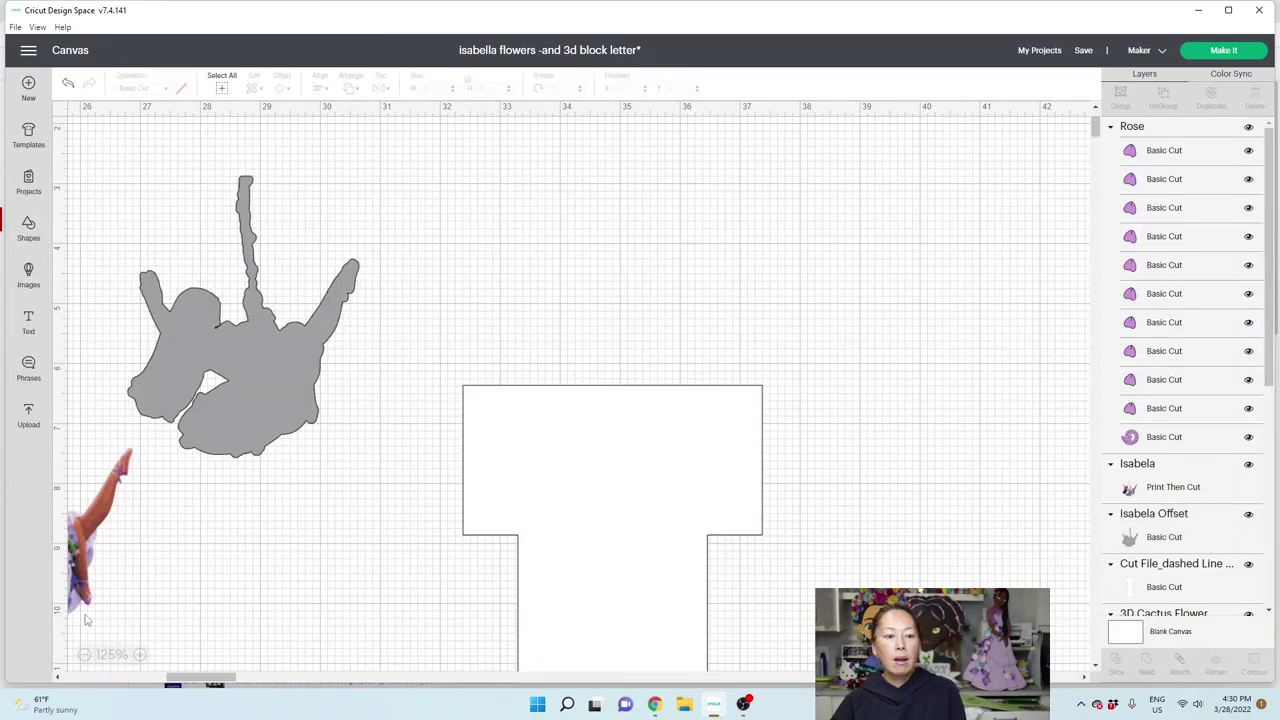
Detach the middle dashed box piece's Attach group and nudge it slightly down-left.
{"action": "left_click", "coordinate": [85, 654]}
{"action": "left_click", "coordinate": [85, 654]}
{"action": "left_click", "coordinate": [85, 654]}
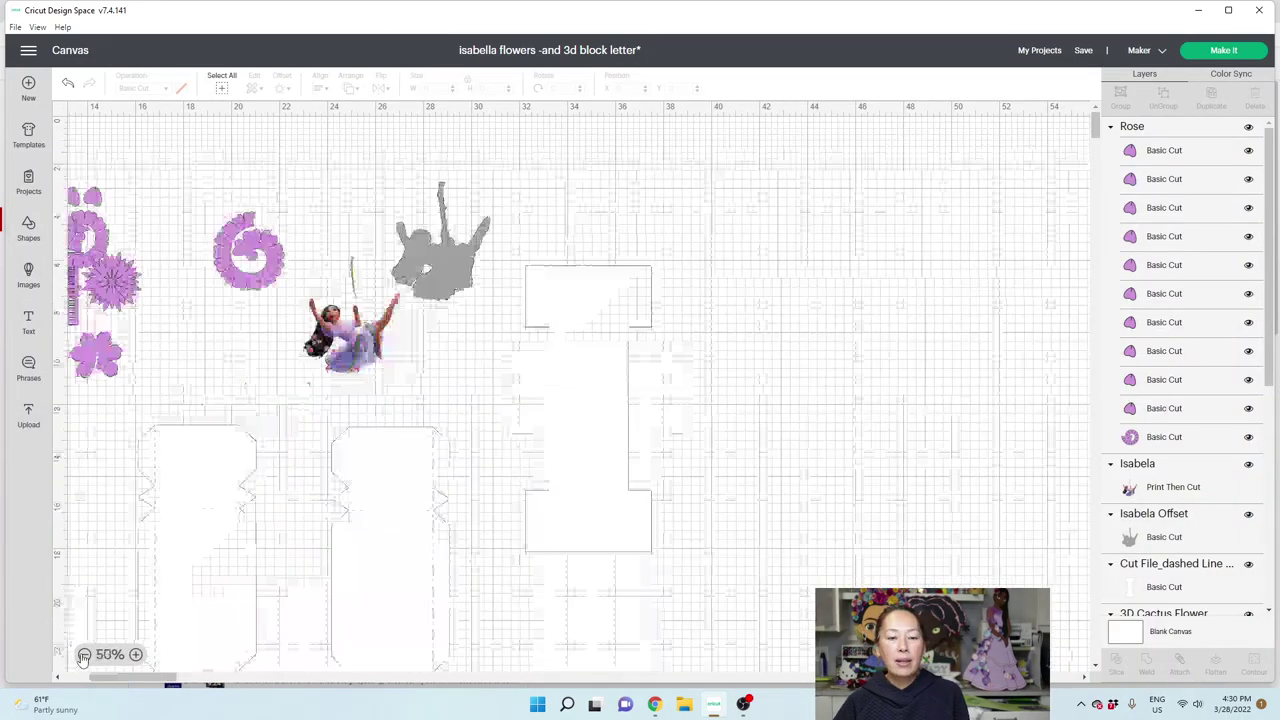
{"action": "left_click", "coordinate": [85, 654]}
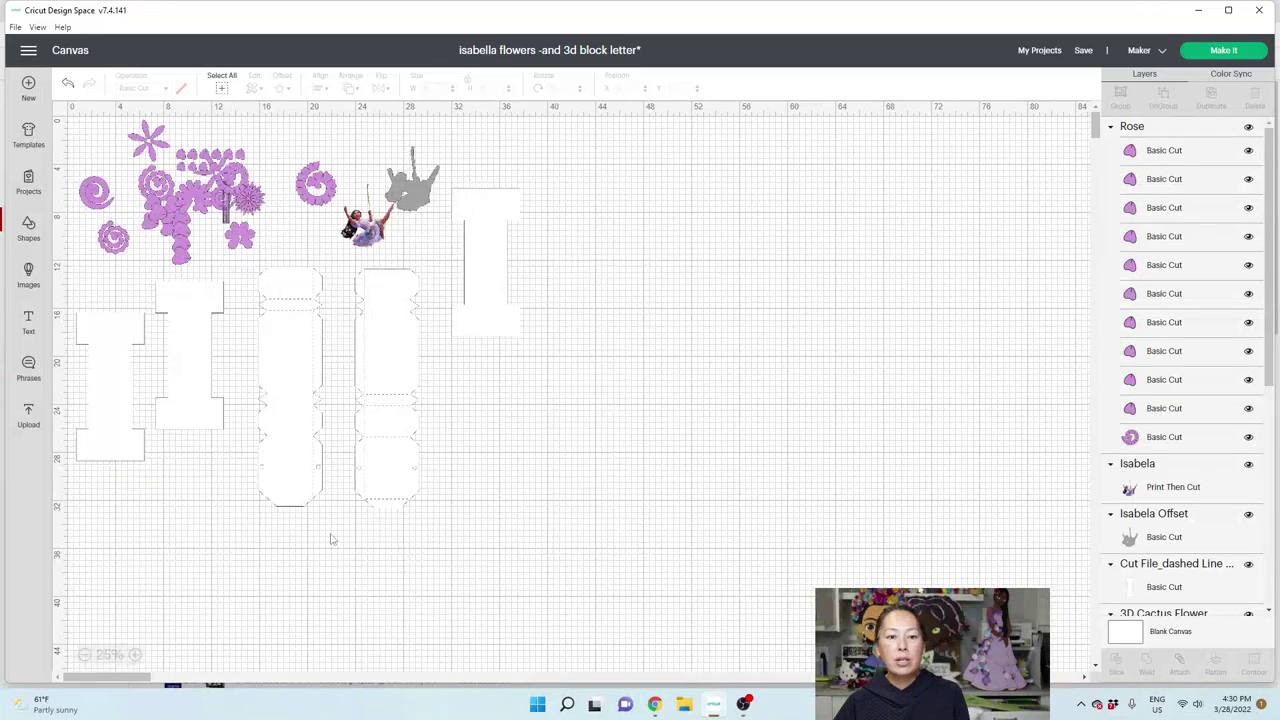
{"action": "left_click", "coordinate": [137, 654]}
{"action": "left_click", "coordinate": [137, 654]}
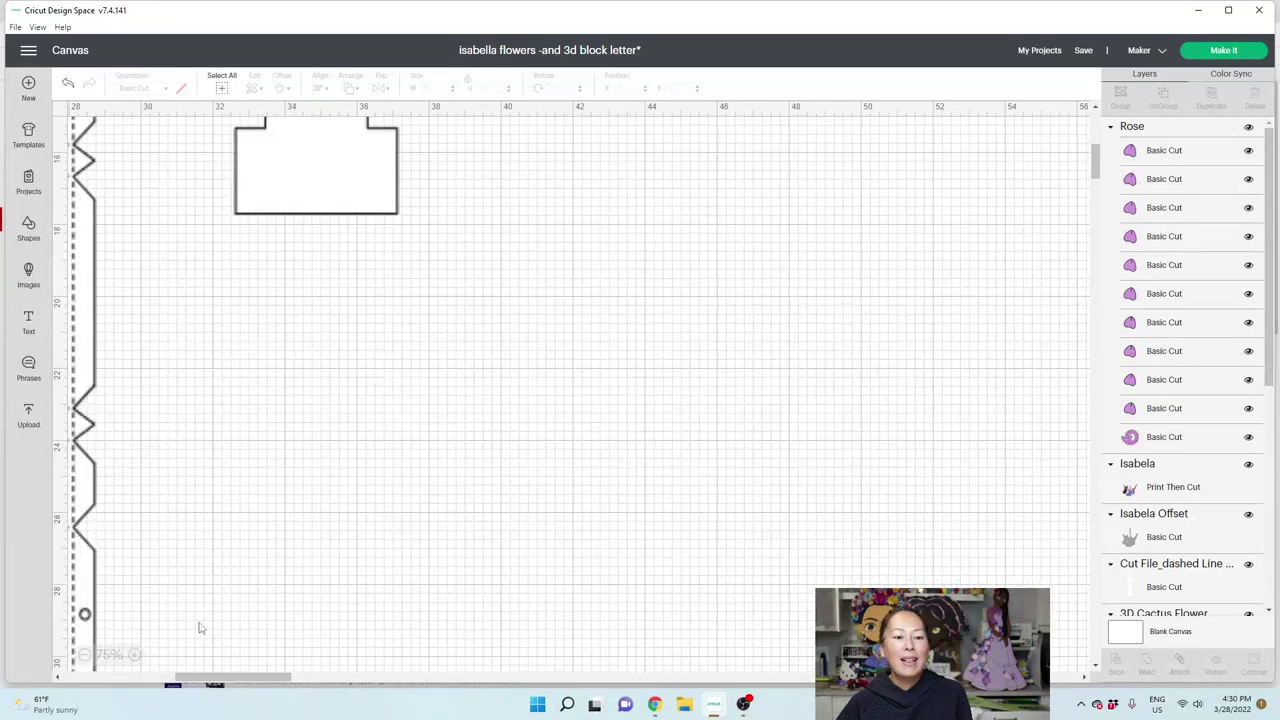
{"action": "left_click_drag", "start_coordinate": [231, 680], "coordinate": [137, 676]}
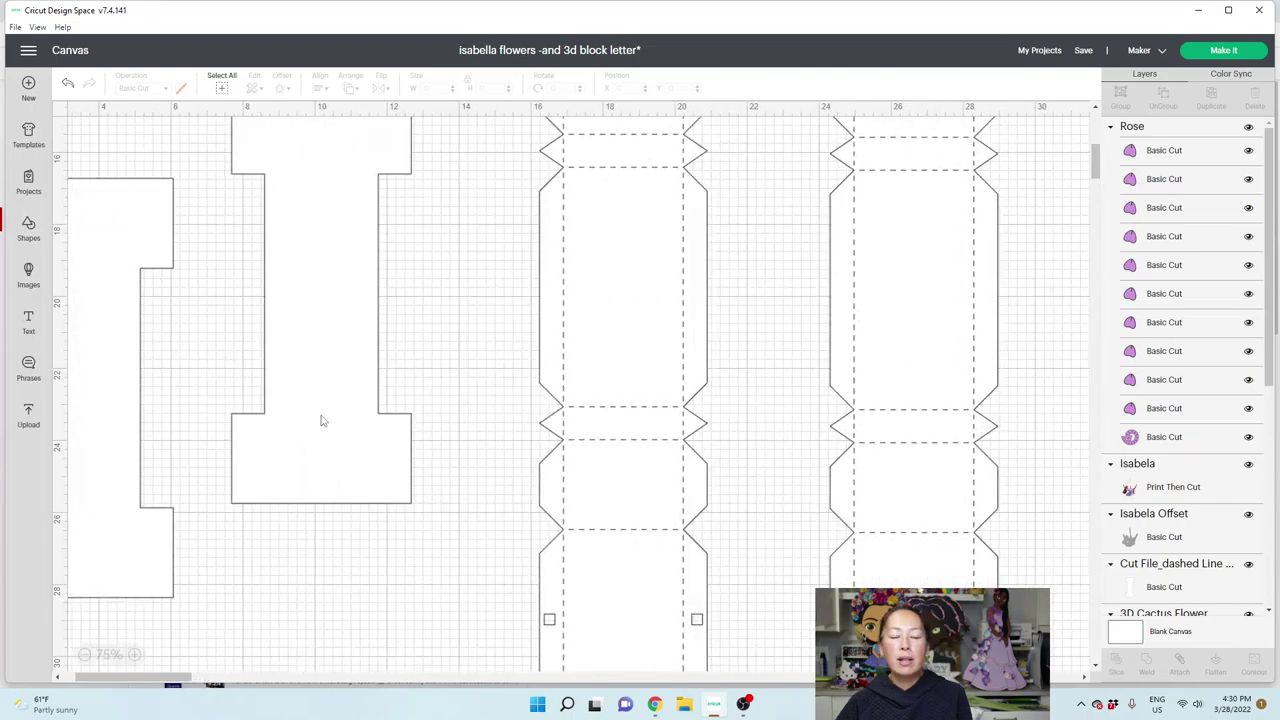
{"action": "left_click", "coordinate": [557, 235]}
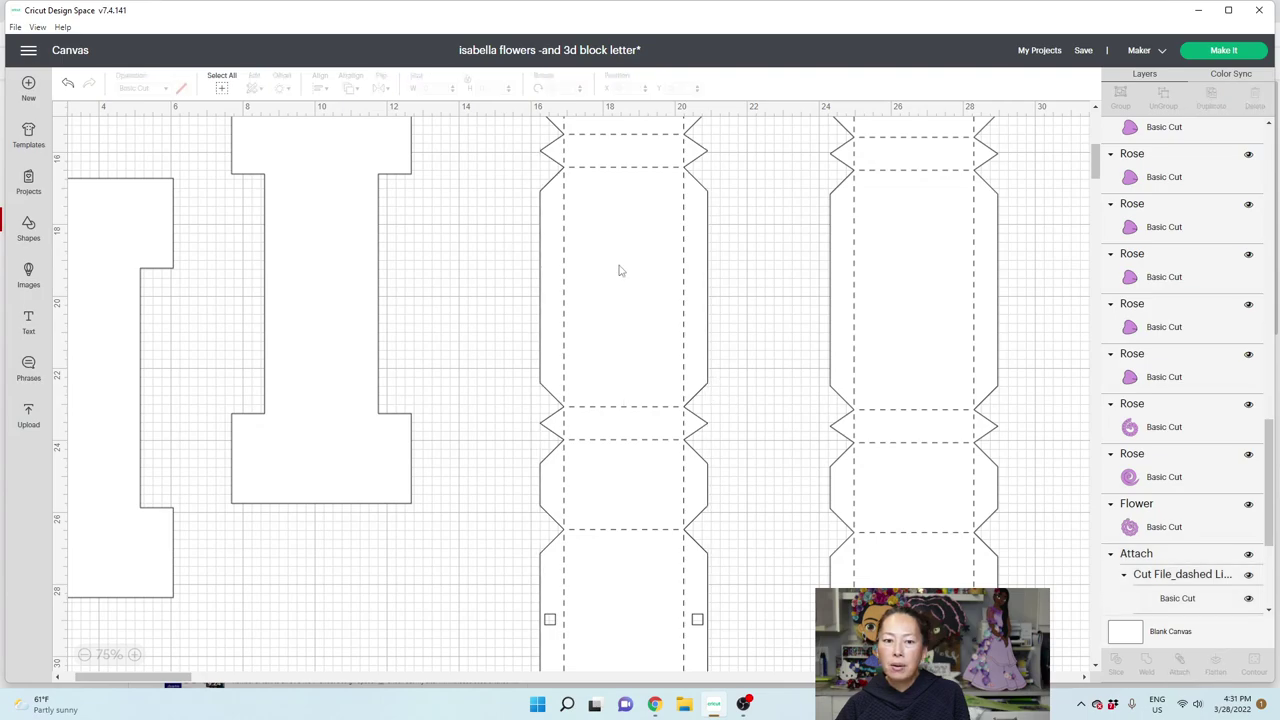
{"action": "left_click", "coordinate": [906, 274]}
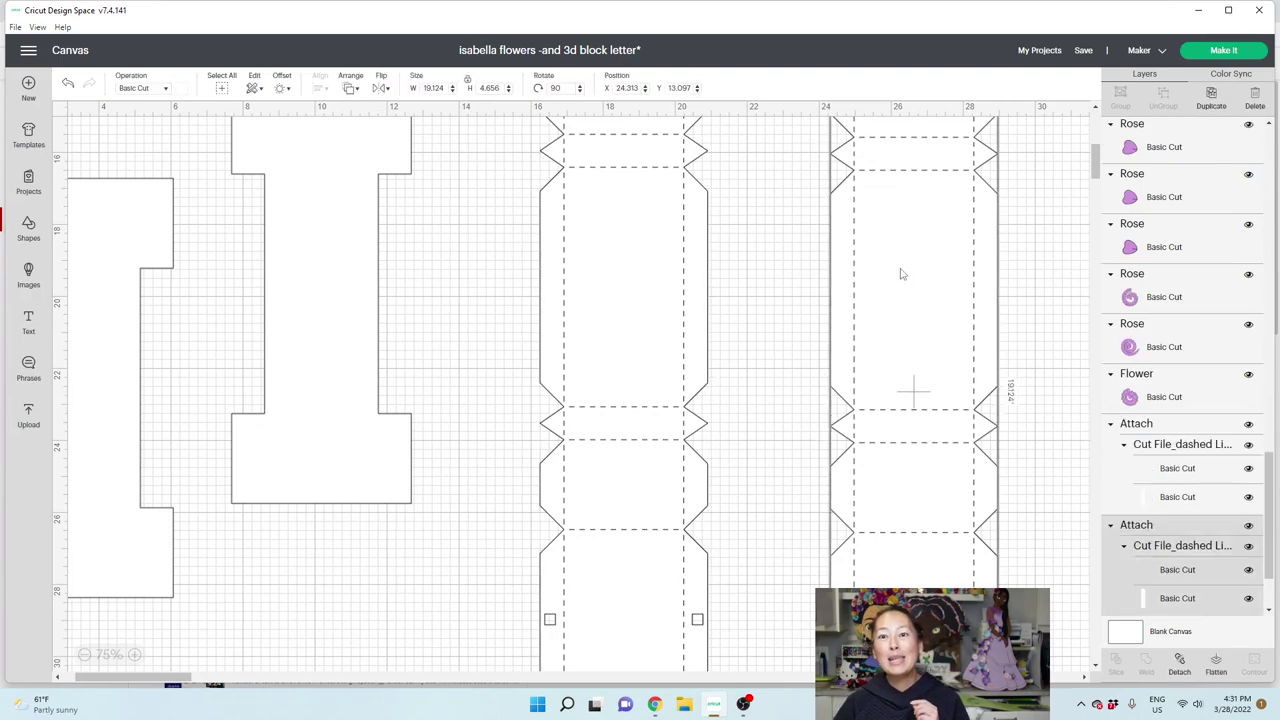
{"action": "left_click_drag", "start_coordinate": [516, 252], "coordinate": [645, 328]}
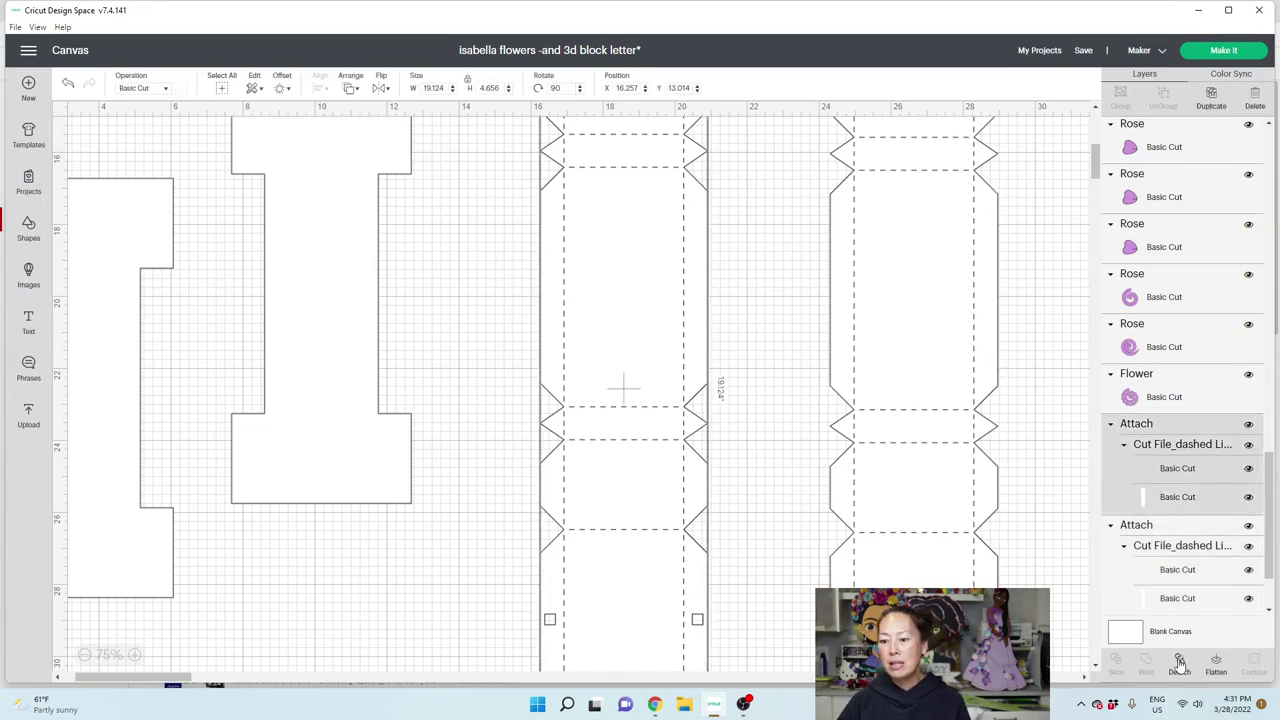
{"action": "left_click", "coordinate": [1179, 665]}
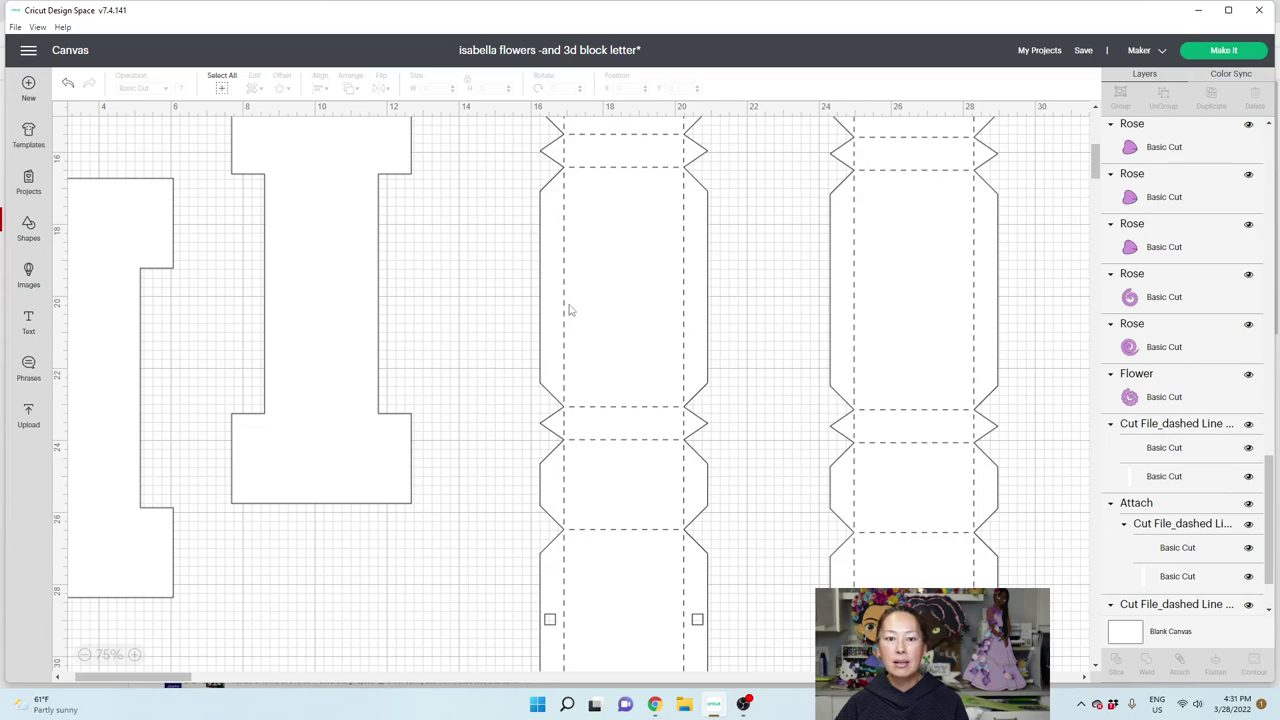
{"action": "mouse_move", "coordinate": [569, 310]}
{"action": "left_mouse_down"}
{"action": "mouse_move", "coordinate": [651, 320]}
{"action": "mouse_move", "coordinate": [563, 334]}
{"action": "left_mouse_up"}
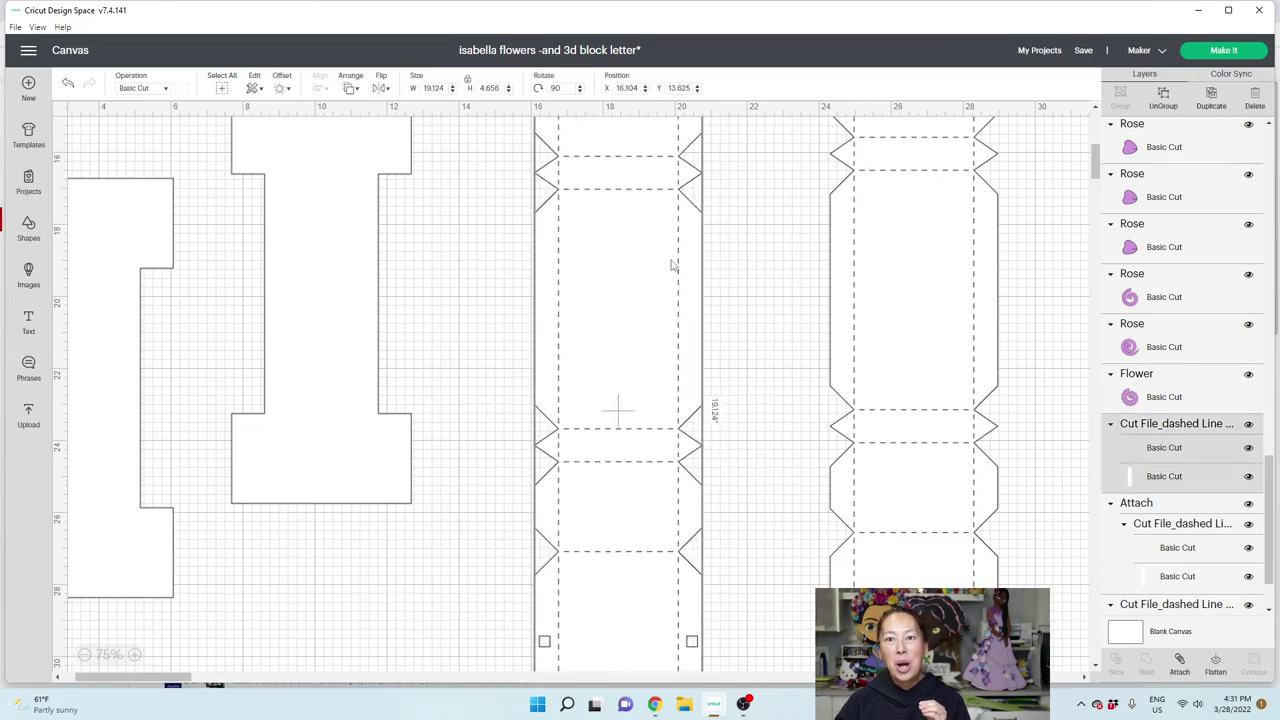
{"action": "left_click", "coordinate": [1223, 50]}
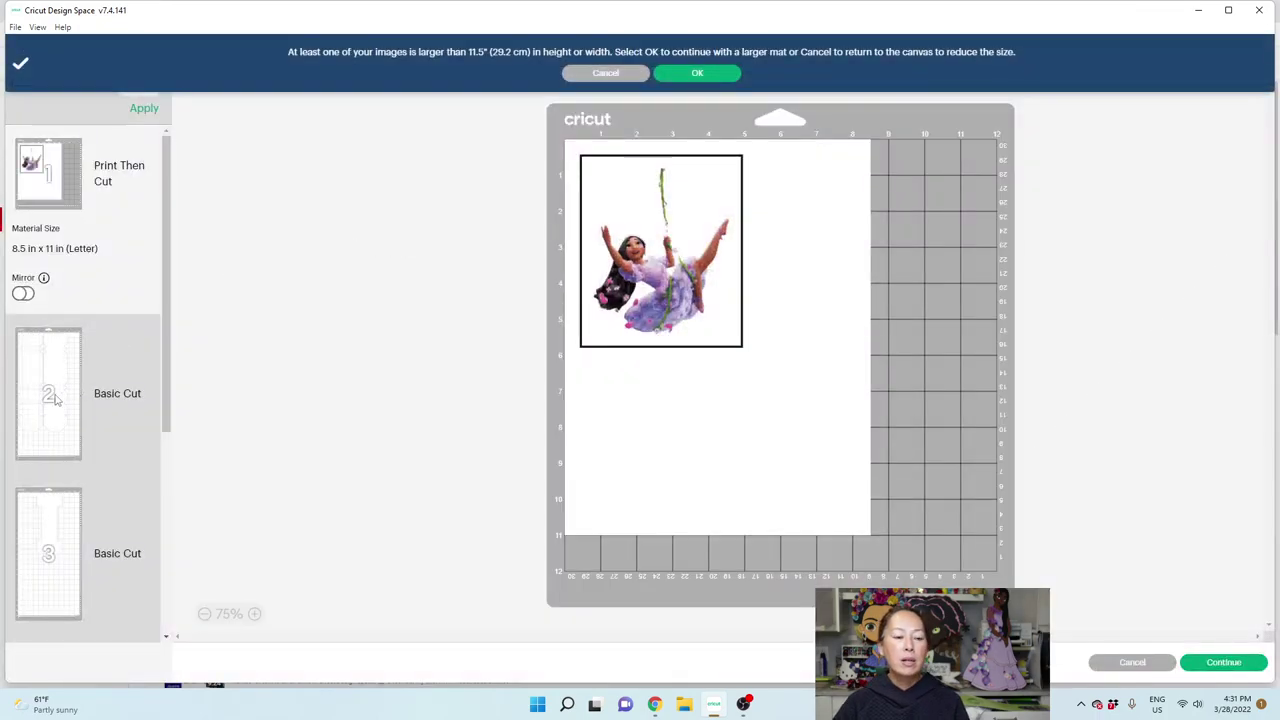
{"action": "left_click", "coordinate": [60, 398]}
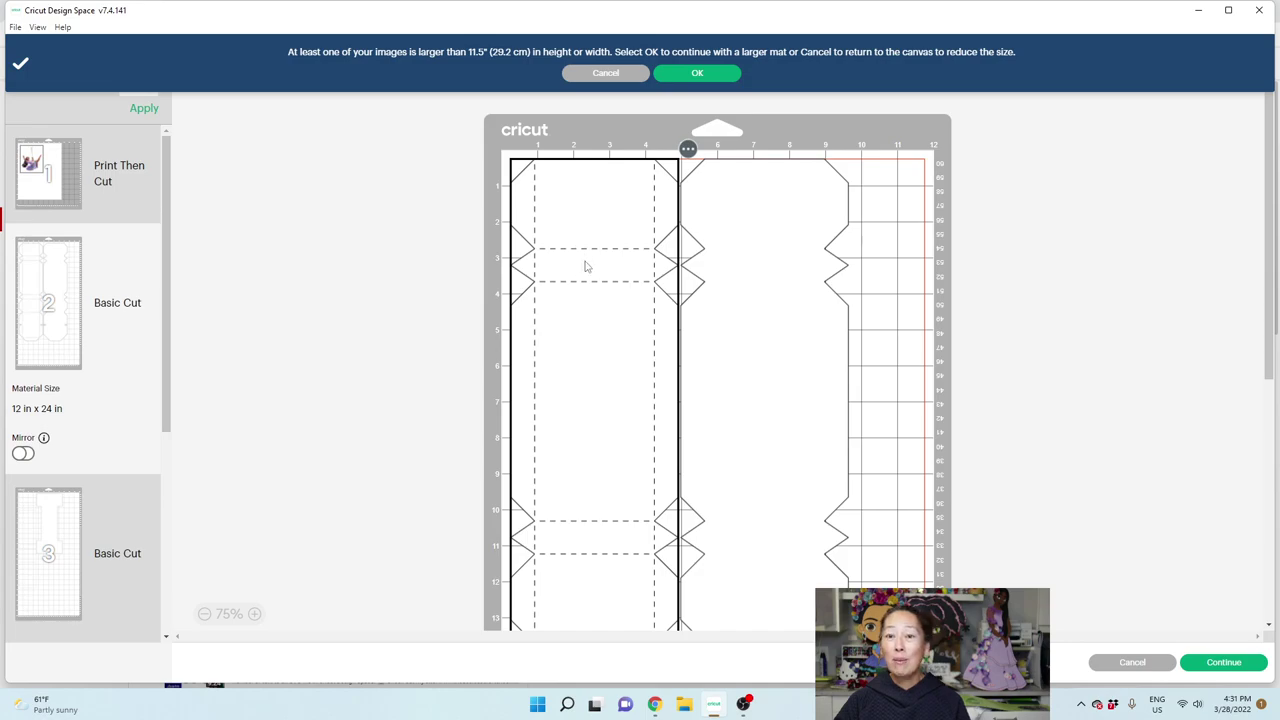
{"action": "scroll", "coordinate": [770, 284], "scroll_direction": "down", "scroll_amount": 5}
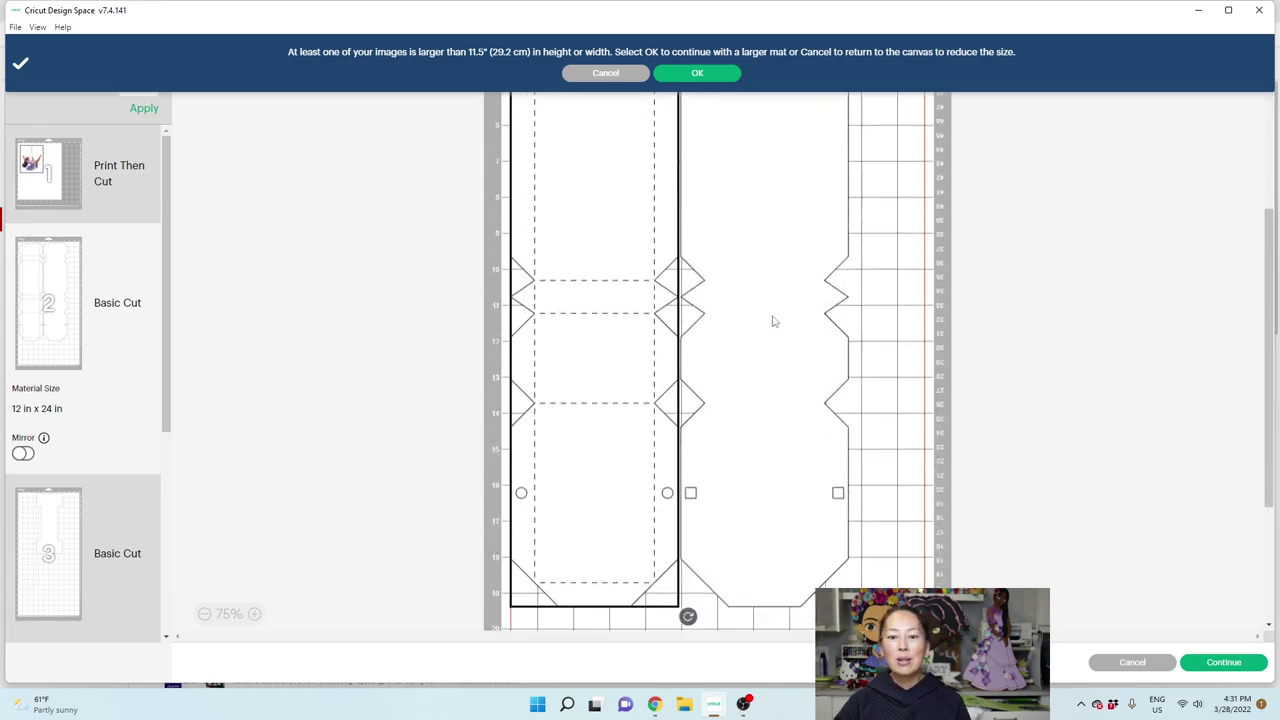
{"action": "scroll", "coordinate": [780, 238], "scroll_direction": "up", "scroll_amount": 2}
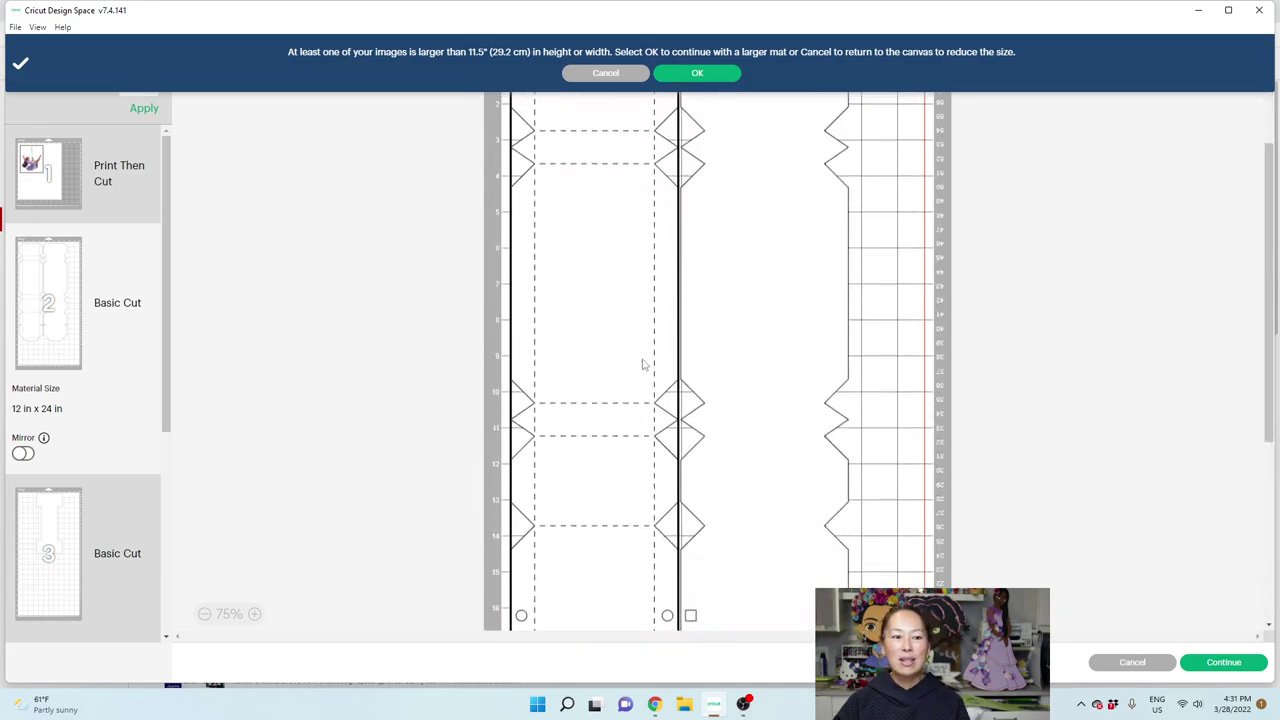
{"action": "left_click", "coordinate": [48, 577]}
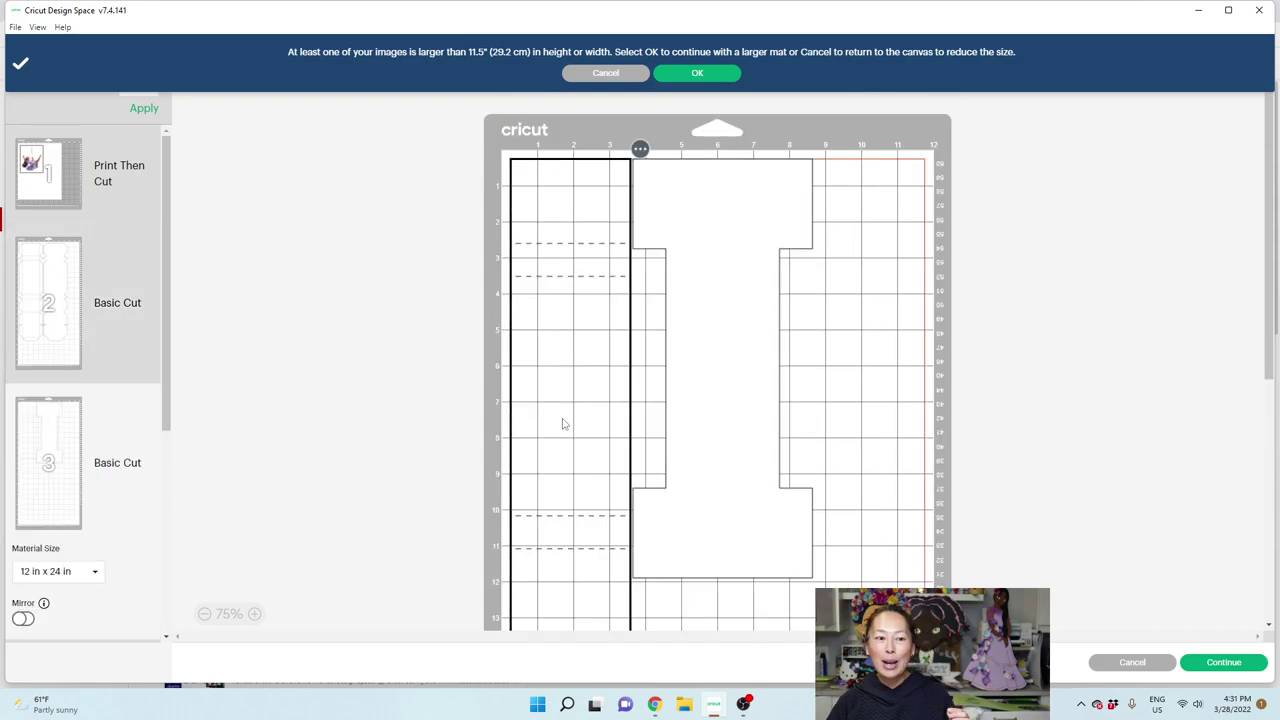
{"action": "left_click", "coordinate": [1140, 662]}
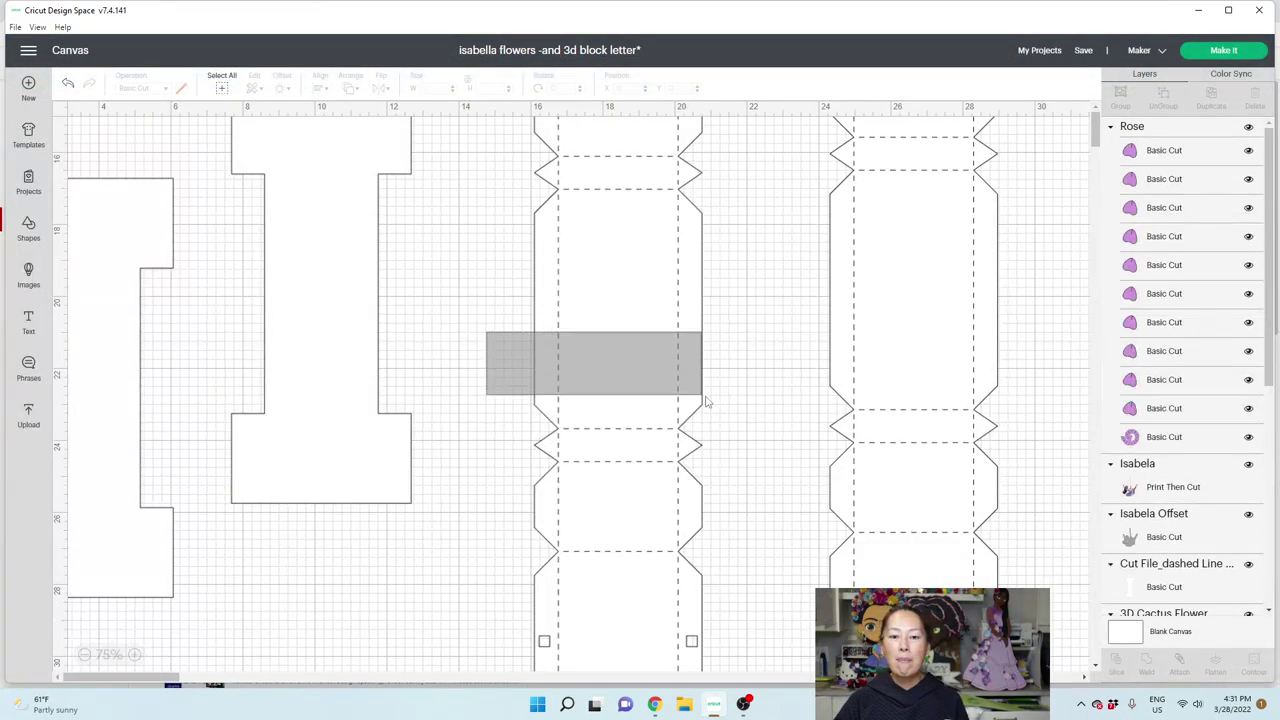
Reattach the middle dashed box's score lines and outline, then zoom out to 25%.
{"action": "left_click_drag", "start_coordinate": [490, 337], "coordinate": [706, 396]}
{"action": "left_click", "coordinate": [1180, 670]}
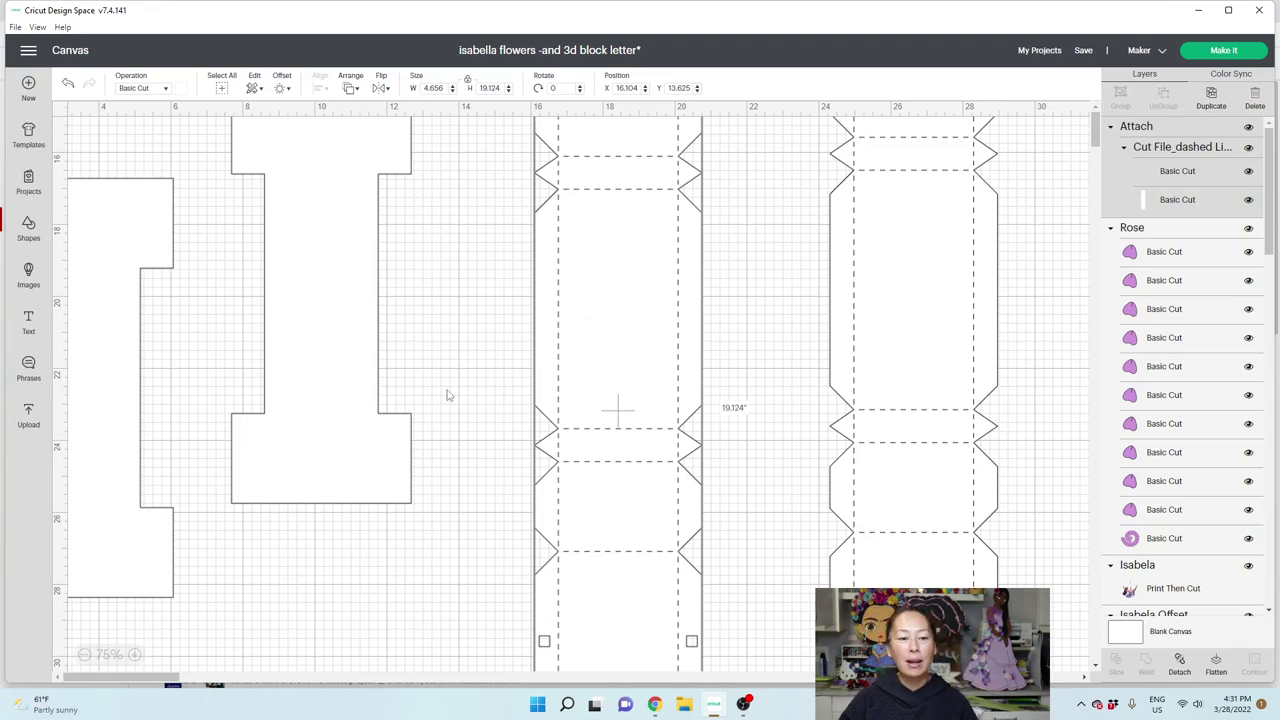
{"action": "left_click", "coordinate": [85, 656]}
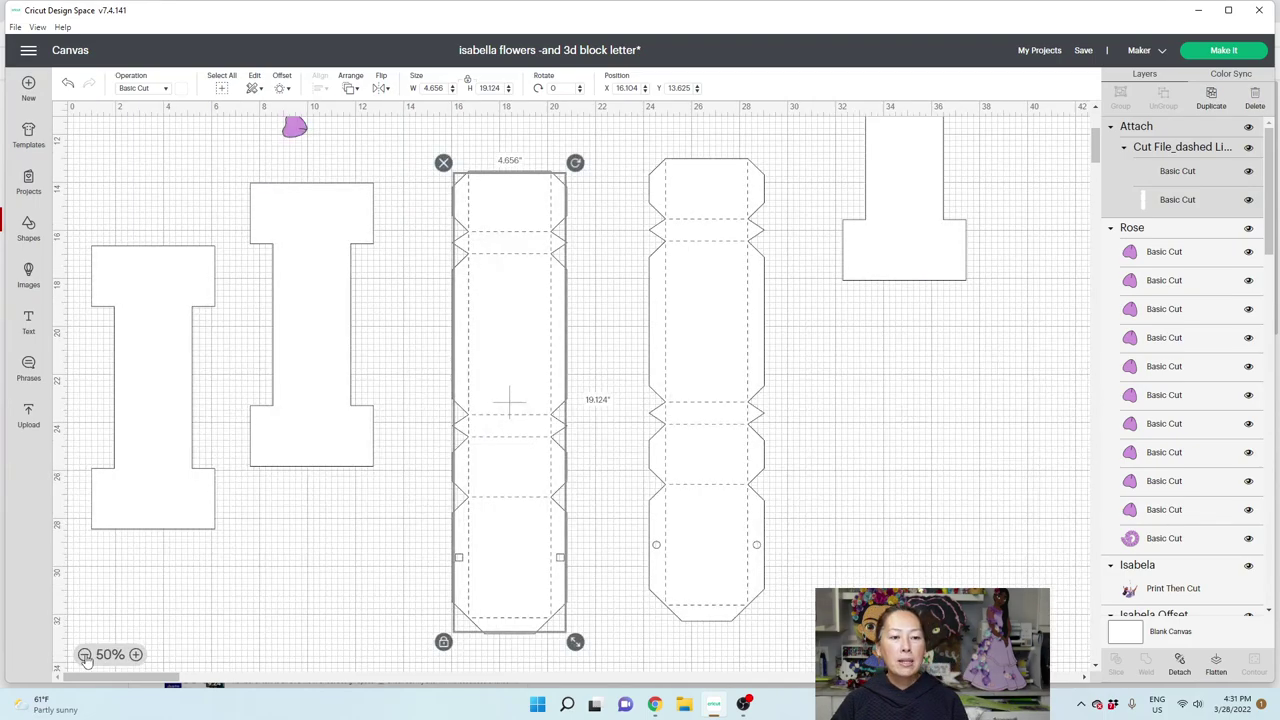
{"action": "left_click", "coordinate": [85, 656]}
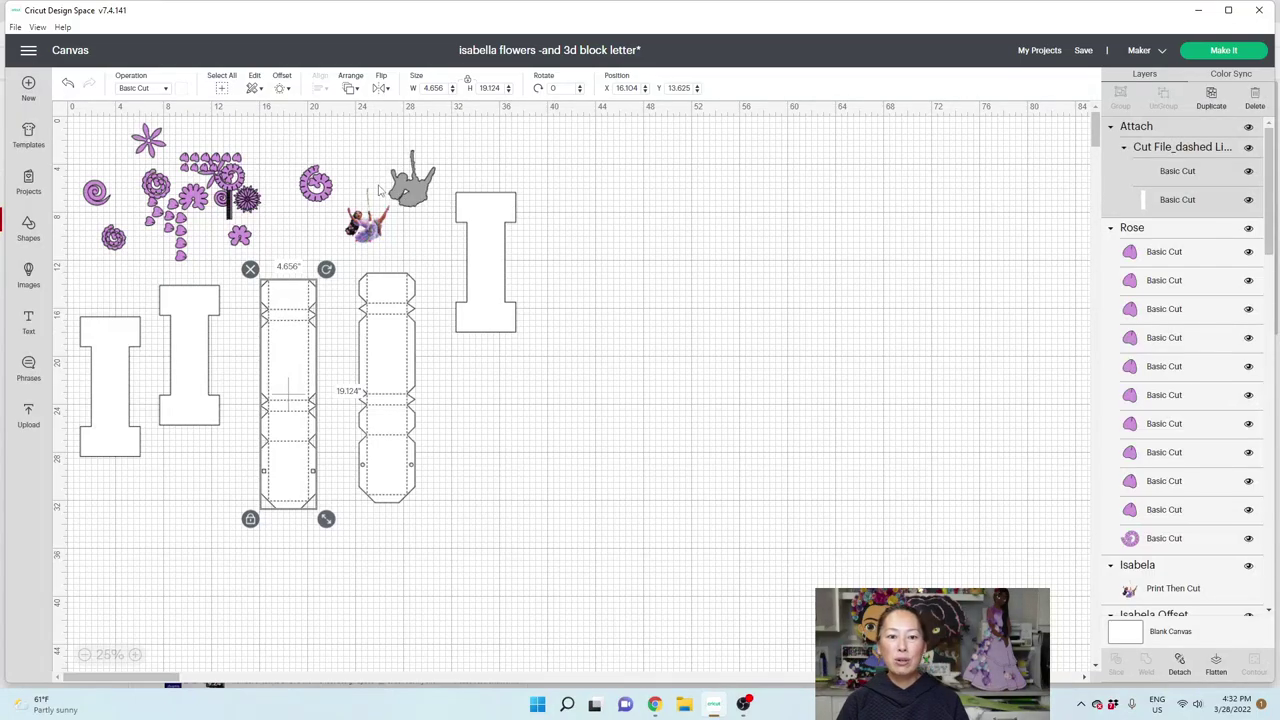
Shift both plain I letters right and give the right I a -0.25 in black inset (4.489 × 11.141 in).
{"action": "left_click_drag", "start_coordinate": [193, 332], "coordinate": [672, 286]}
{"action": "left_click_drag", "start_coordinate": [128, 346], "coordinate": [761, 268]}
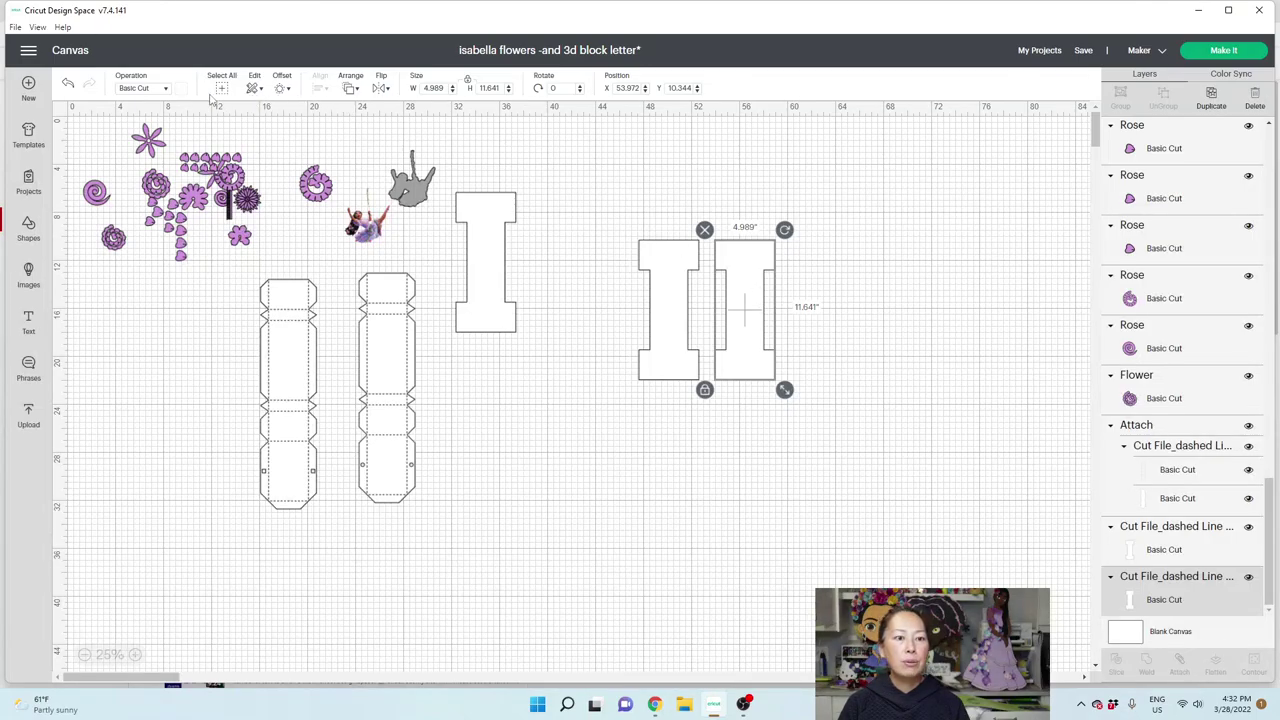
{"action": "left_click", "coordinate": [281, 90]}
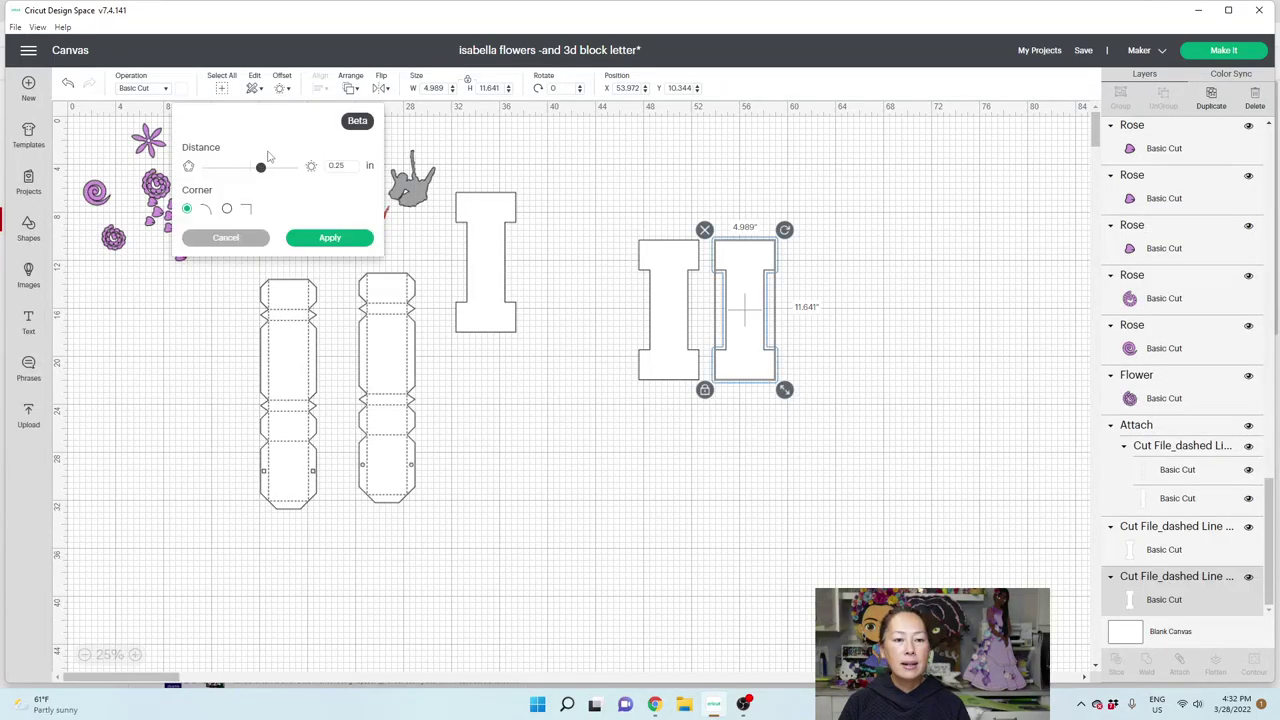
{"action": "left_click_drag", "start_coordinate": [261, 170], "coordinate": [239, 172]}
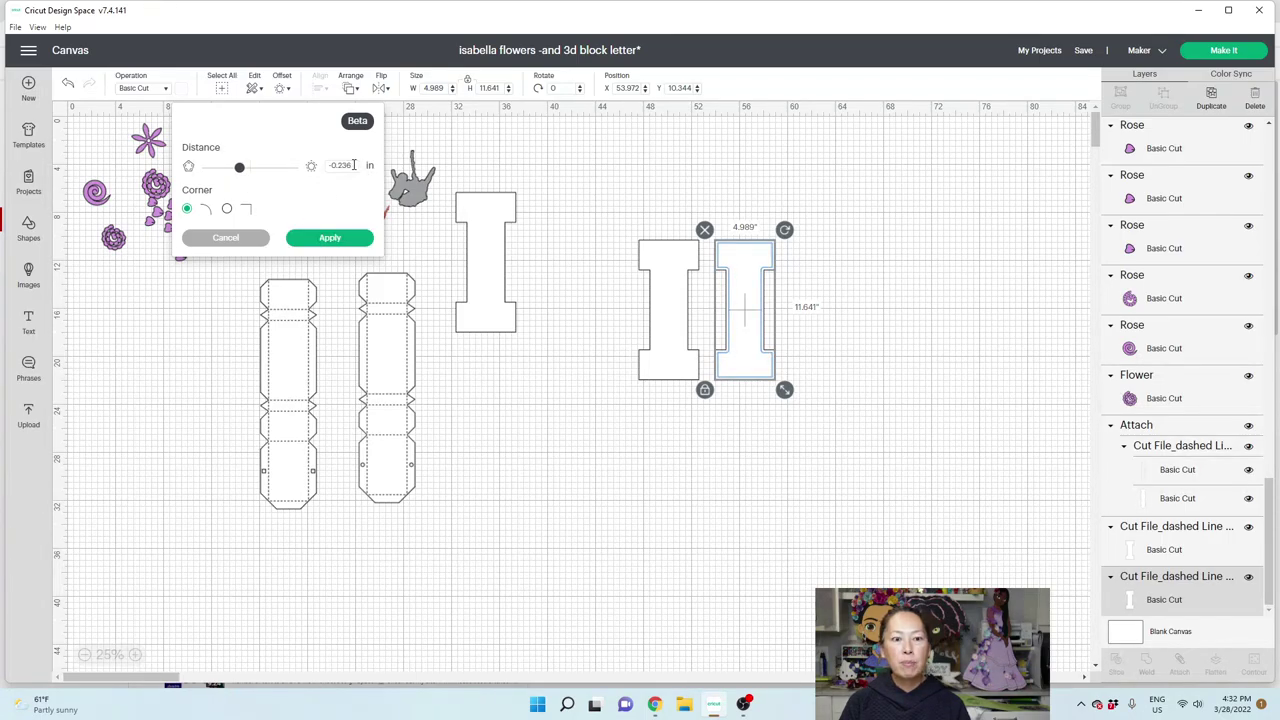
{"action": "left_click_drag", "start_coordinate": [353, 165], "coordinate": [334, 165]}
{"action": "type", "text": "-0.2"}
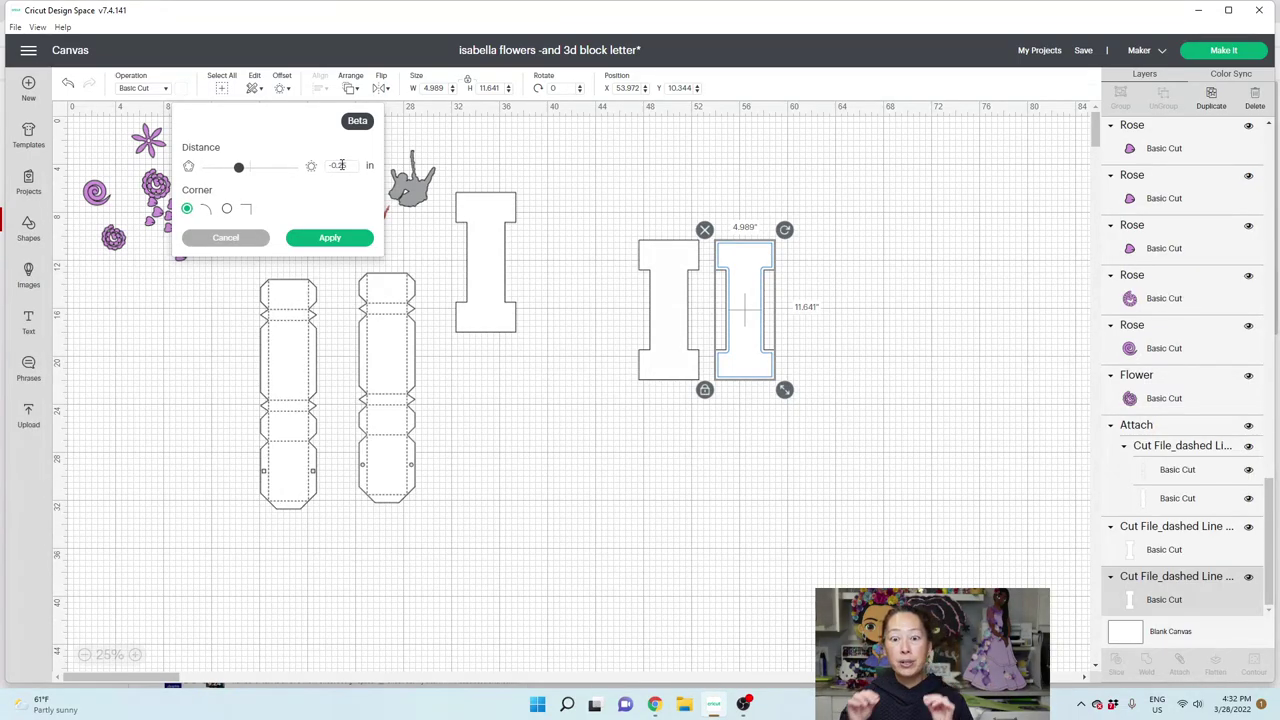
{"action": "left_click", "coordinate": [330, 237]}
{"action": "left_click_drag", "start_coordinate": [749, 292], "coordinate": [742, 264]}
{"action": "left_click", "coordinate": [830, 351]}
{"action": "left_click_drag", "start_coordinate": [806, 406], "coordinate": [723, 235]}
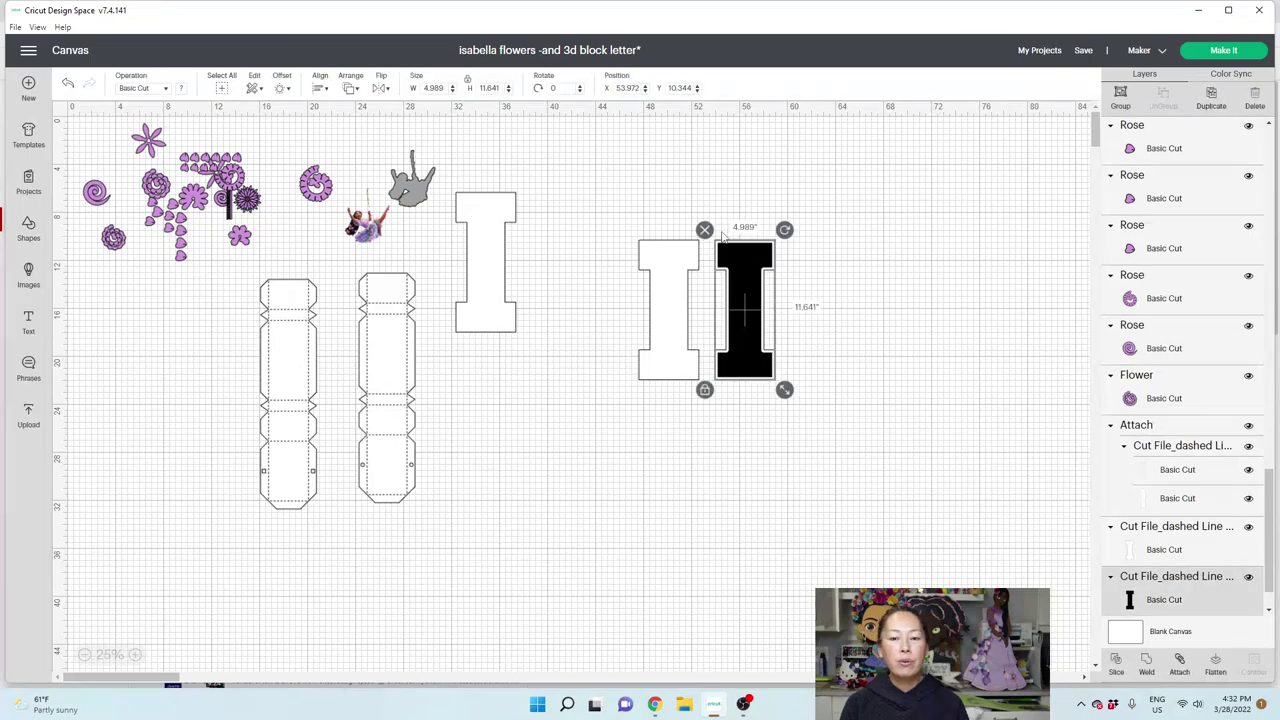
Centre the black inset on the right I and slice the two together.
{"action": "left_click", "coordinate": [320, 90]}
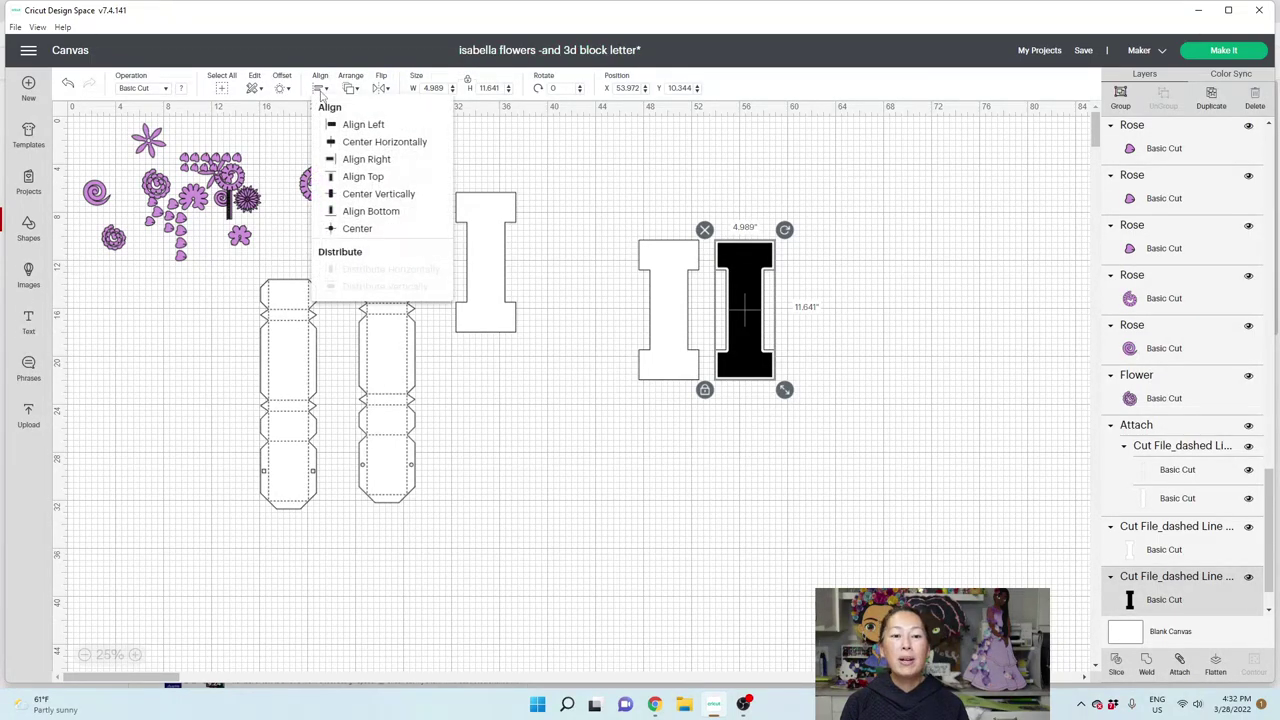
{"action": "left_click", "coordinate": [360, 228]}
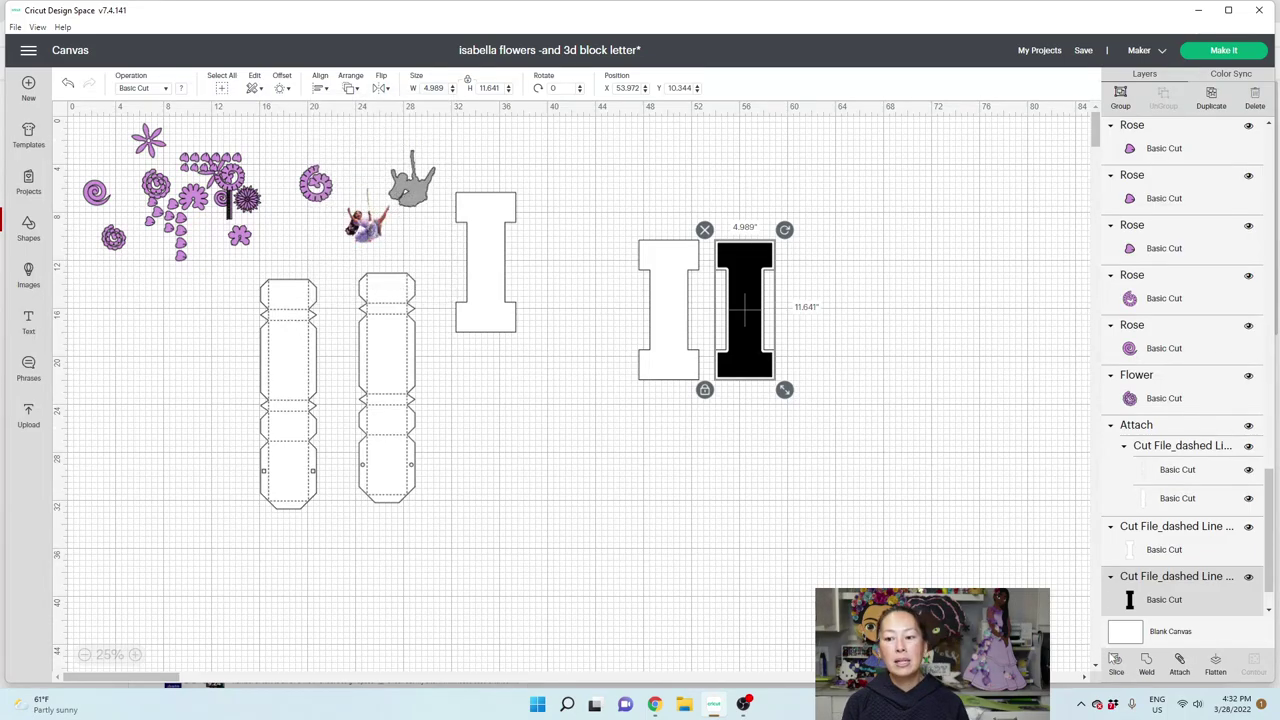
{"action": "left_click", "coordinate": [1116, 662]}
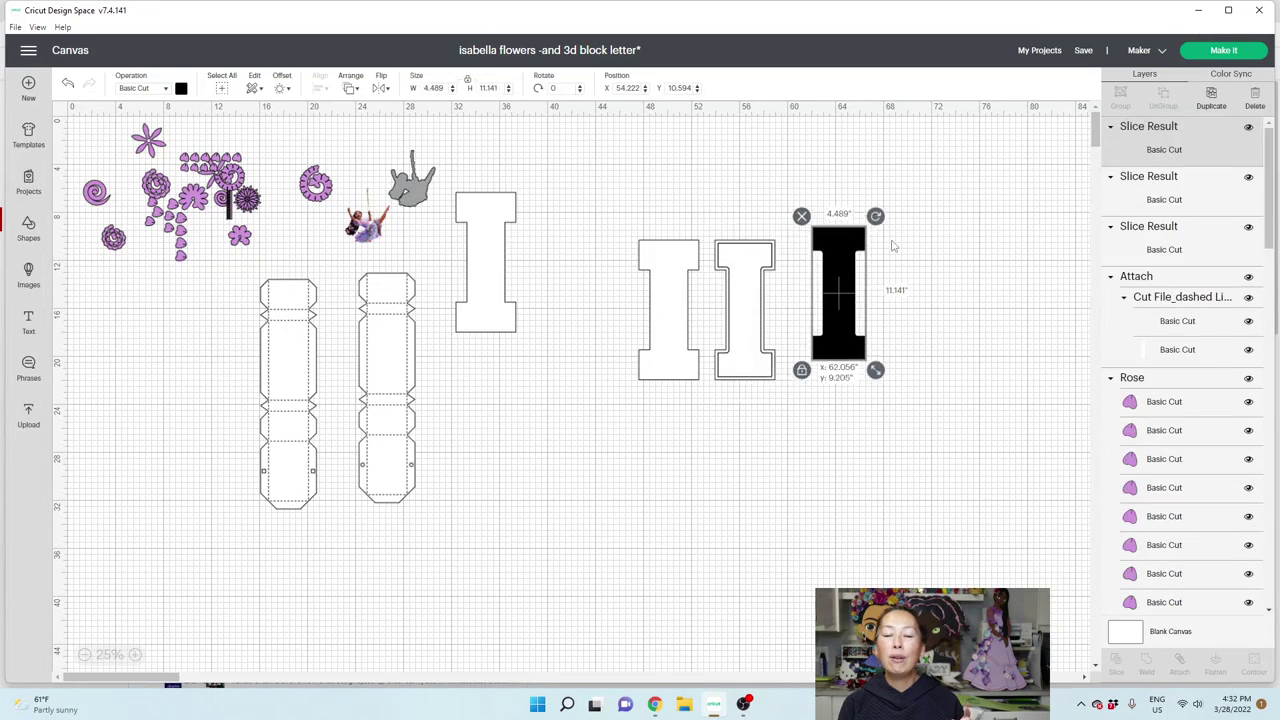
Pull the solid black I apart from the hollow 4.989 × 11.641 in outline frame.
{"action": "left_click_drag", "start_coordinate": [862, 262], "coordinate": [645, 278]}
{"action": "left_click", "coordinate": [858, 330]}
{"action": "left_click_drag", "start_coordinate": [858, 330], "coordinate": [839, 481]}
{"action": "left_click_drag", "start_coordinate": [873, 255], "coordinate": [635, 337]}
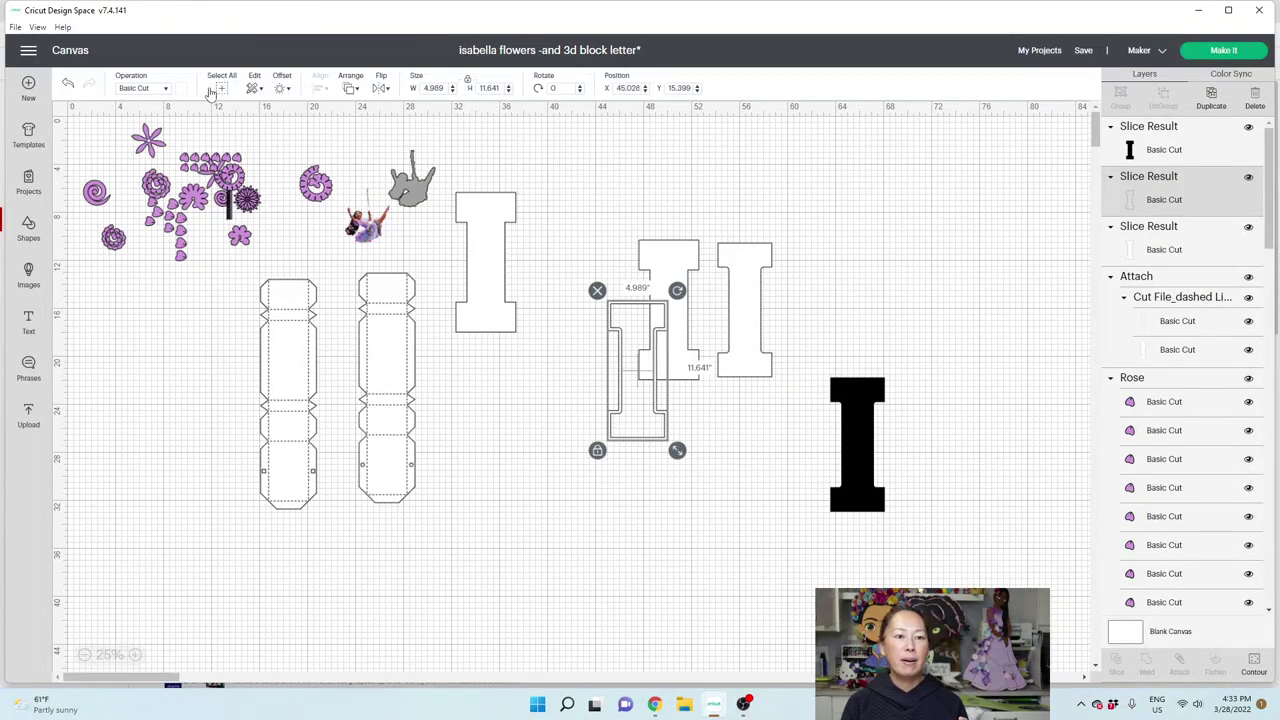
Colour the hollow I frame lavender and lay it over the white I.
{"action": "left_click", "coordinate": [180, 89]}
{"action": "left_click", "coordinate": [229, 166]}
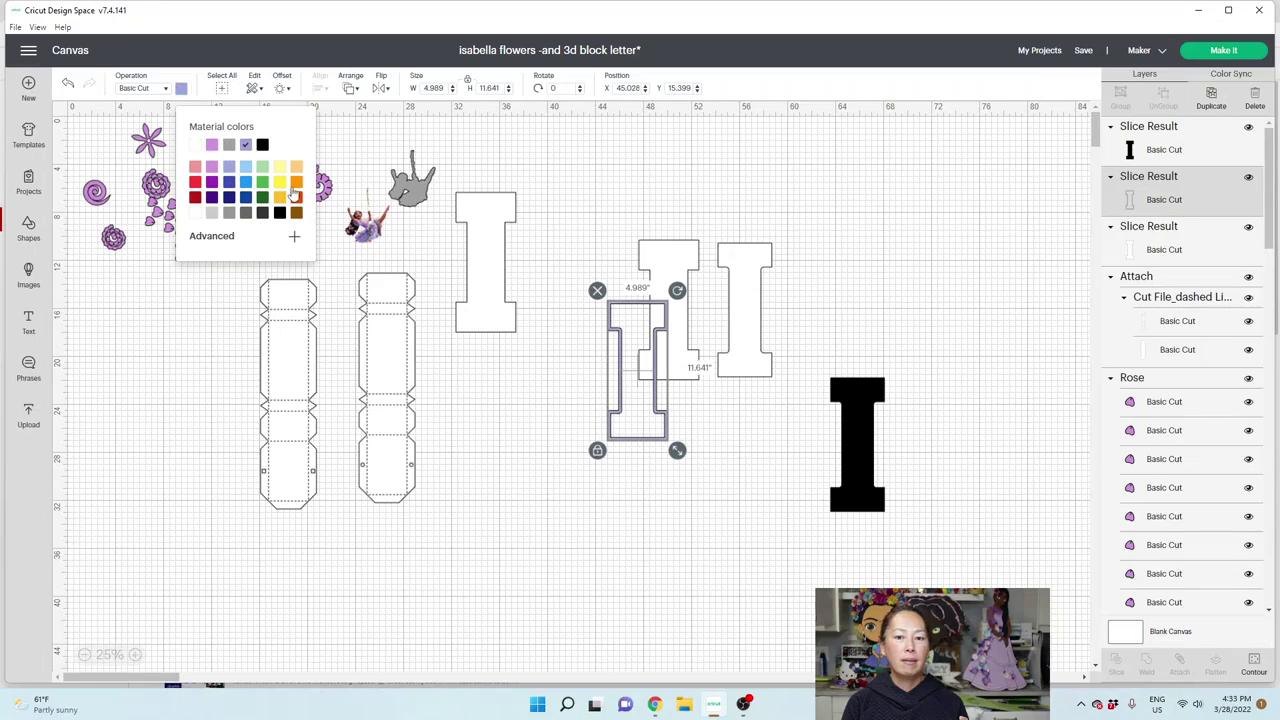
{"action": "left_click_drag", "start_coordinate": [658, 422], "coordinate": [680, 446]}
Slice the lavender frame with the white I and move the result to the left.
{"action": "left_click", "coordinate": [668, 256]}
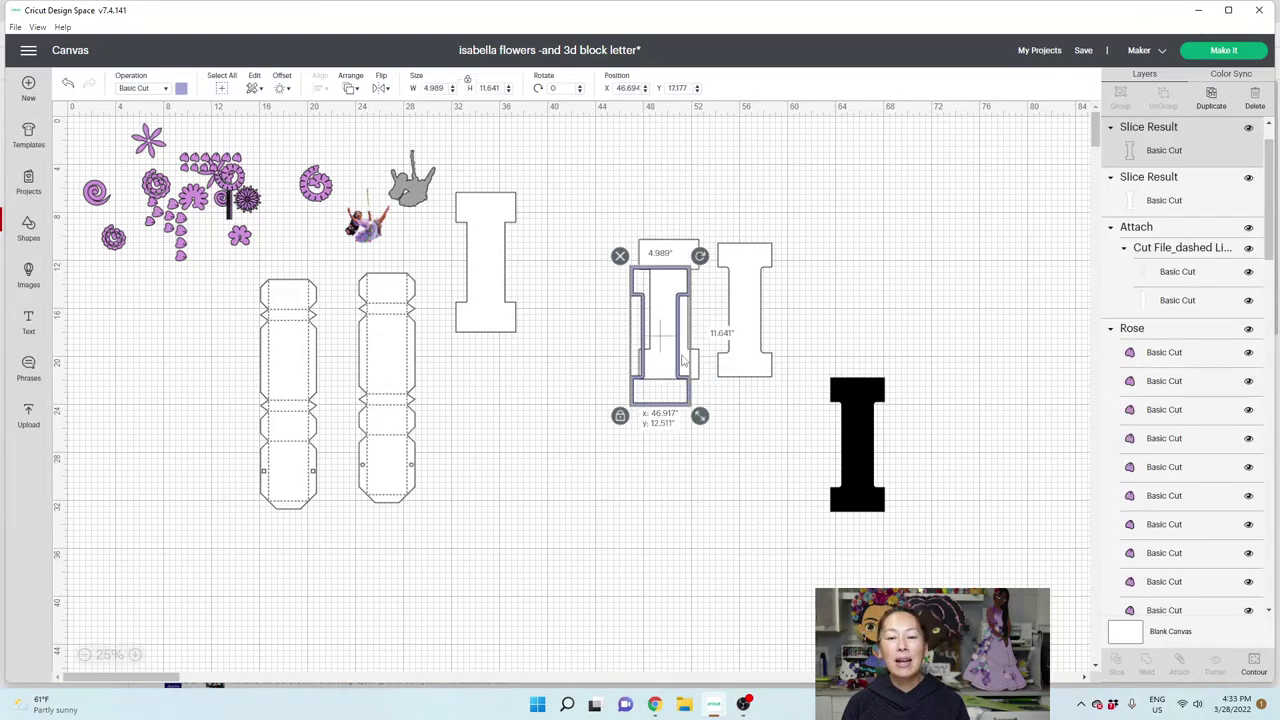
{"action": "left_click_drag", "start_coordinate": [688, 374], "coordinate": [691, 340]}
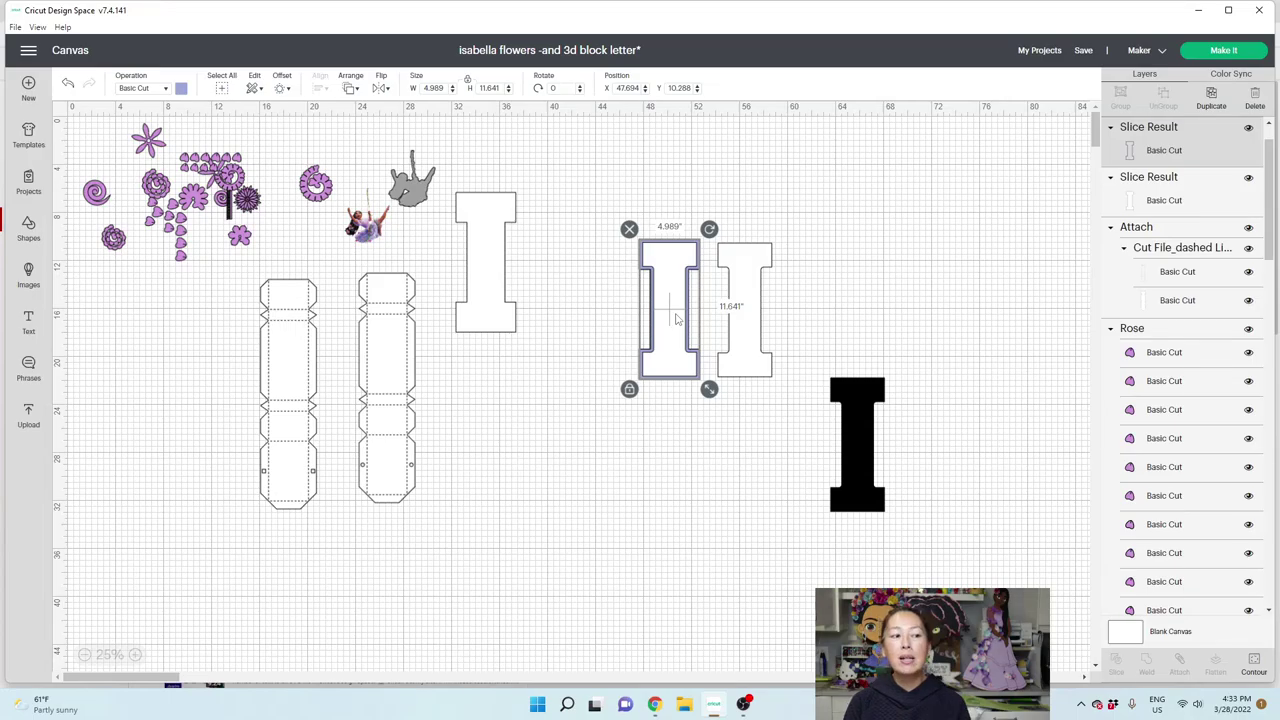
{"action": "left_click_drag", "start_coordinate": [688, 298], "coordinate": [613, 358]}
{"action": "left_click", "coordinate": [853, 336]}
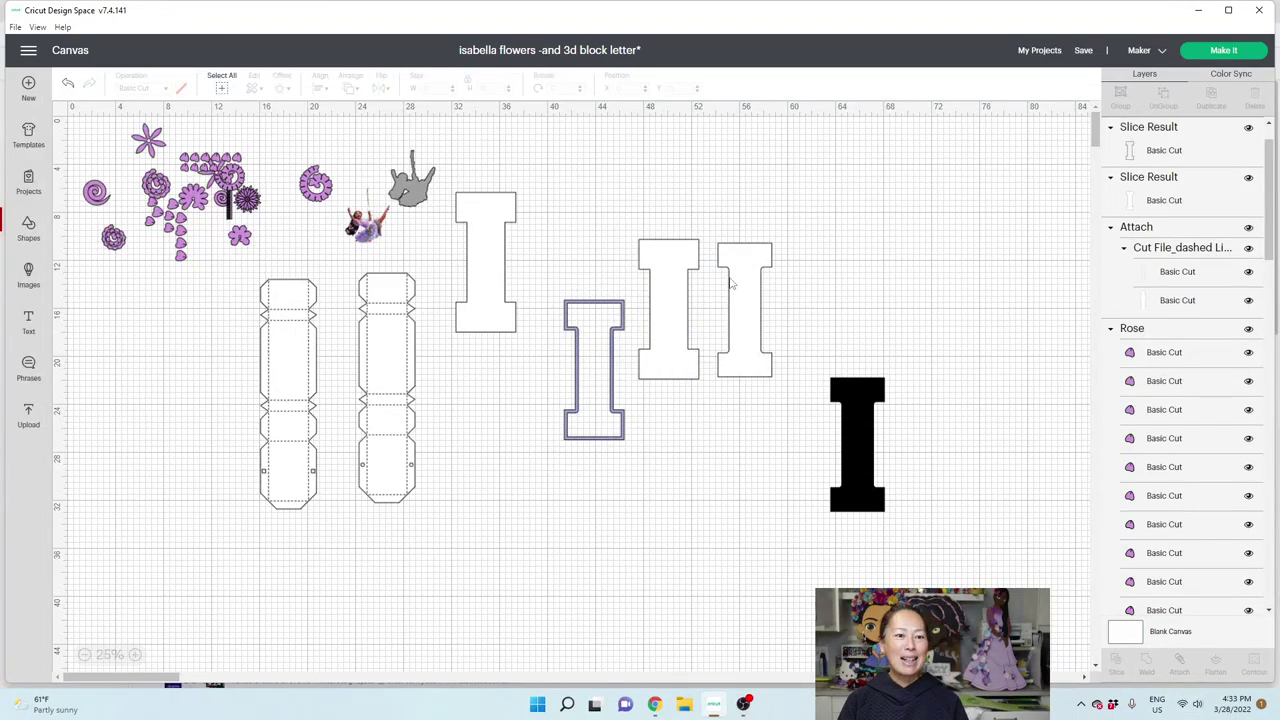